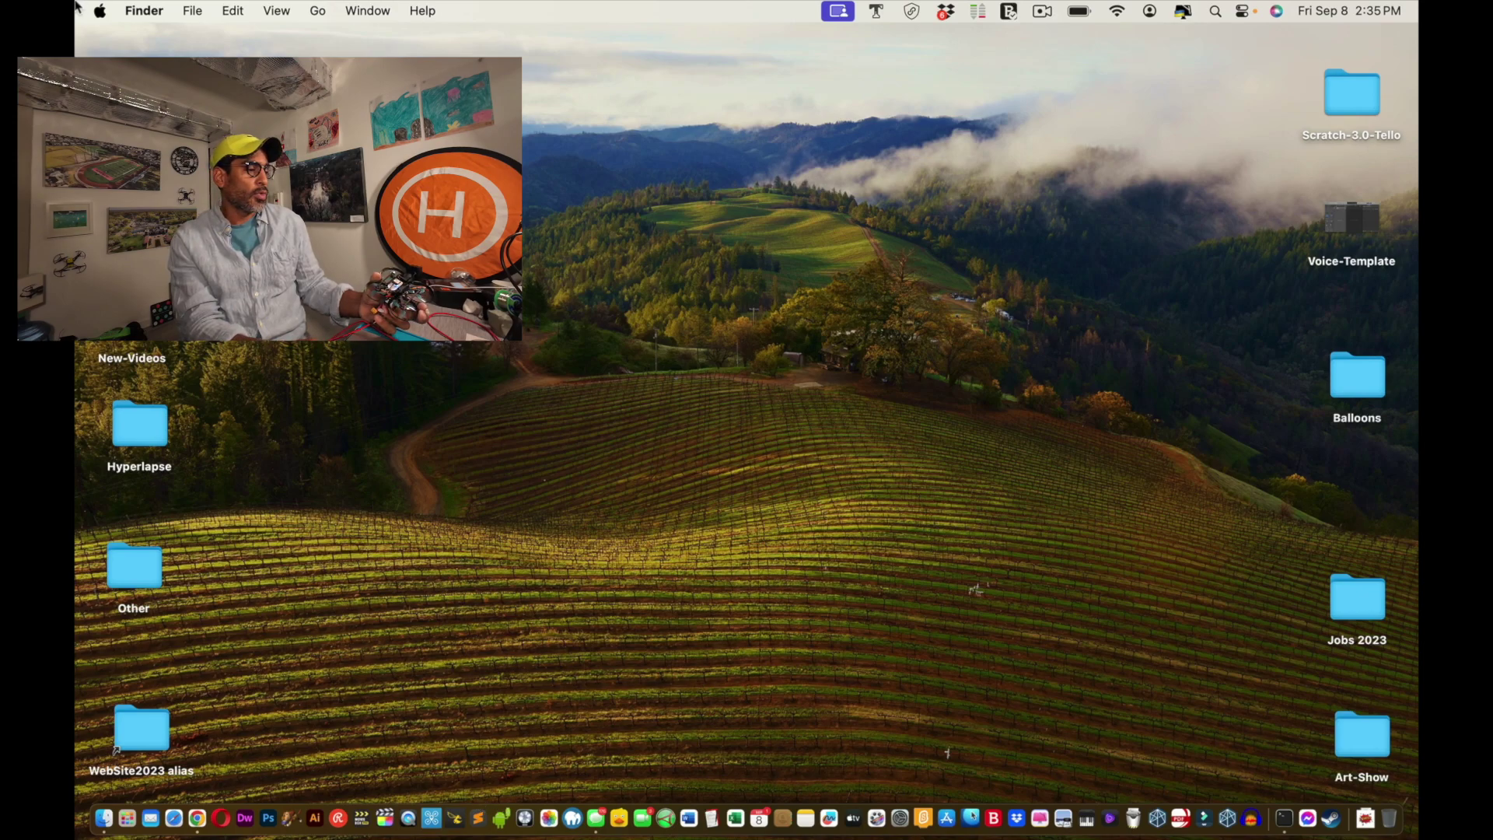
View this Mac's specifications, then close the details window
click(100, 10)
click(110, 40)
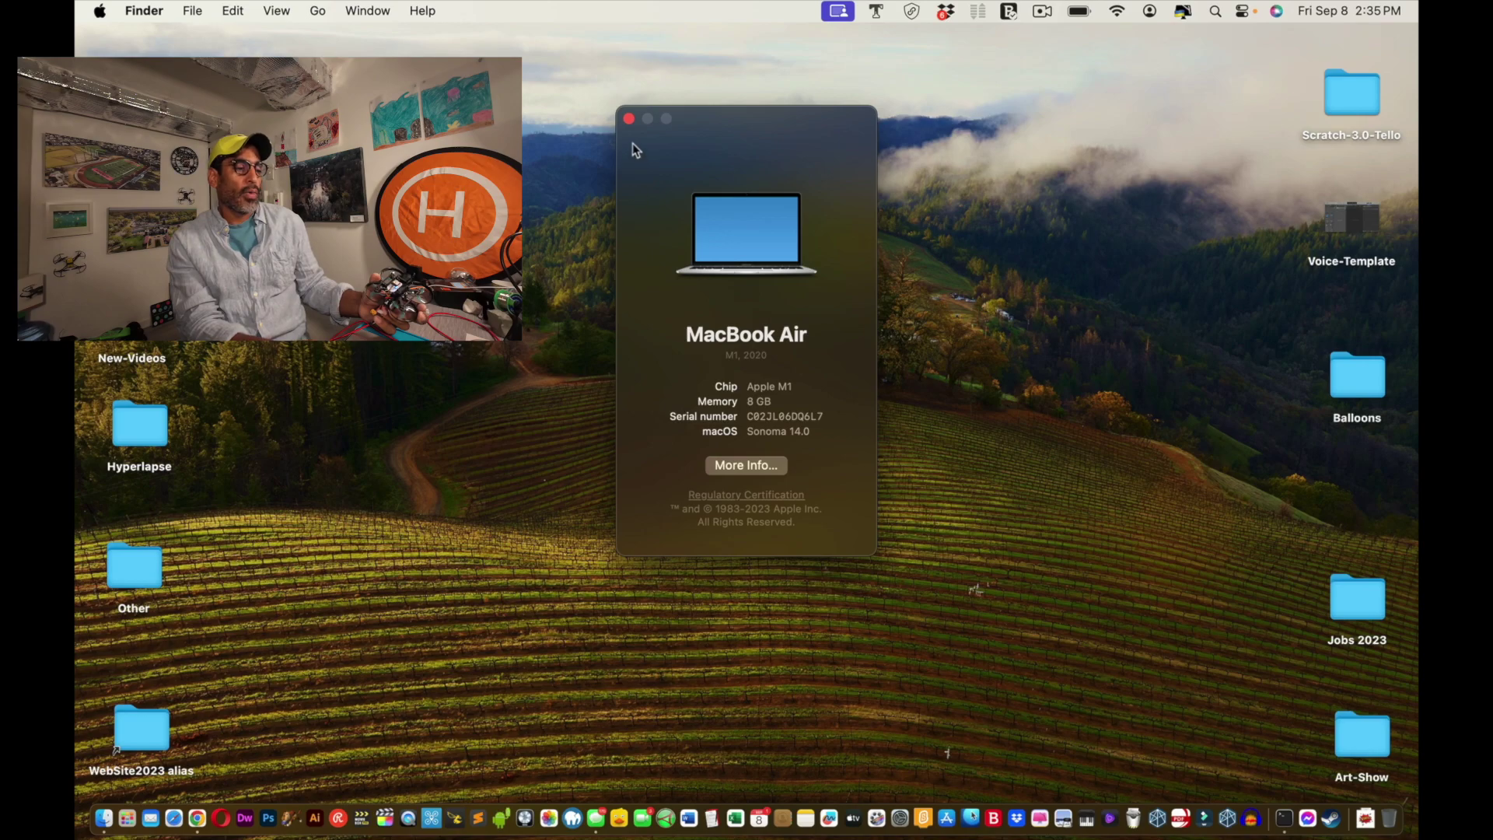
click(629, 119)
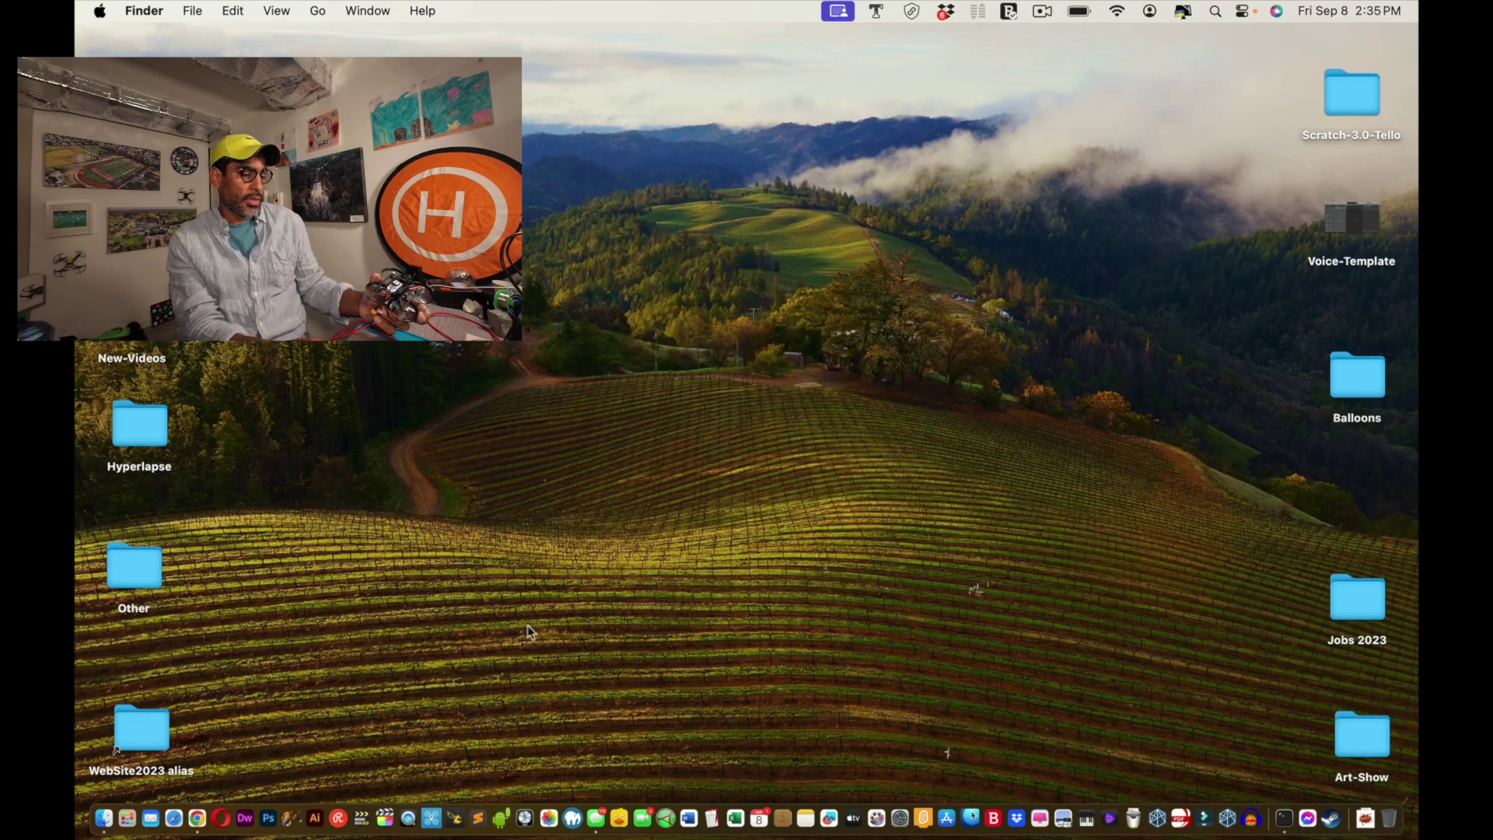
Launch Betaflight Configurator, connect the board, reconnect after it drops, and show the OSD tab
click(456, 818)
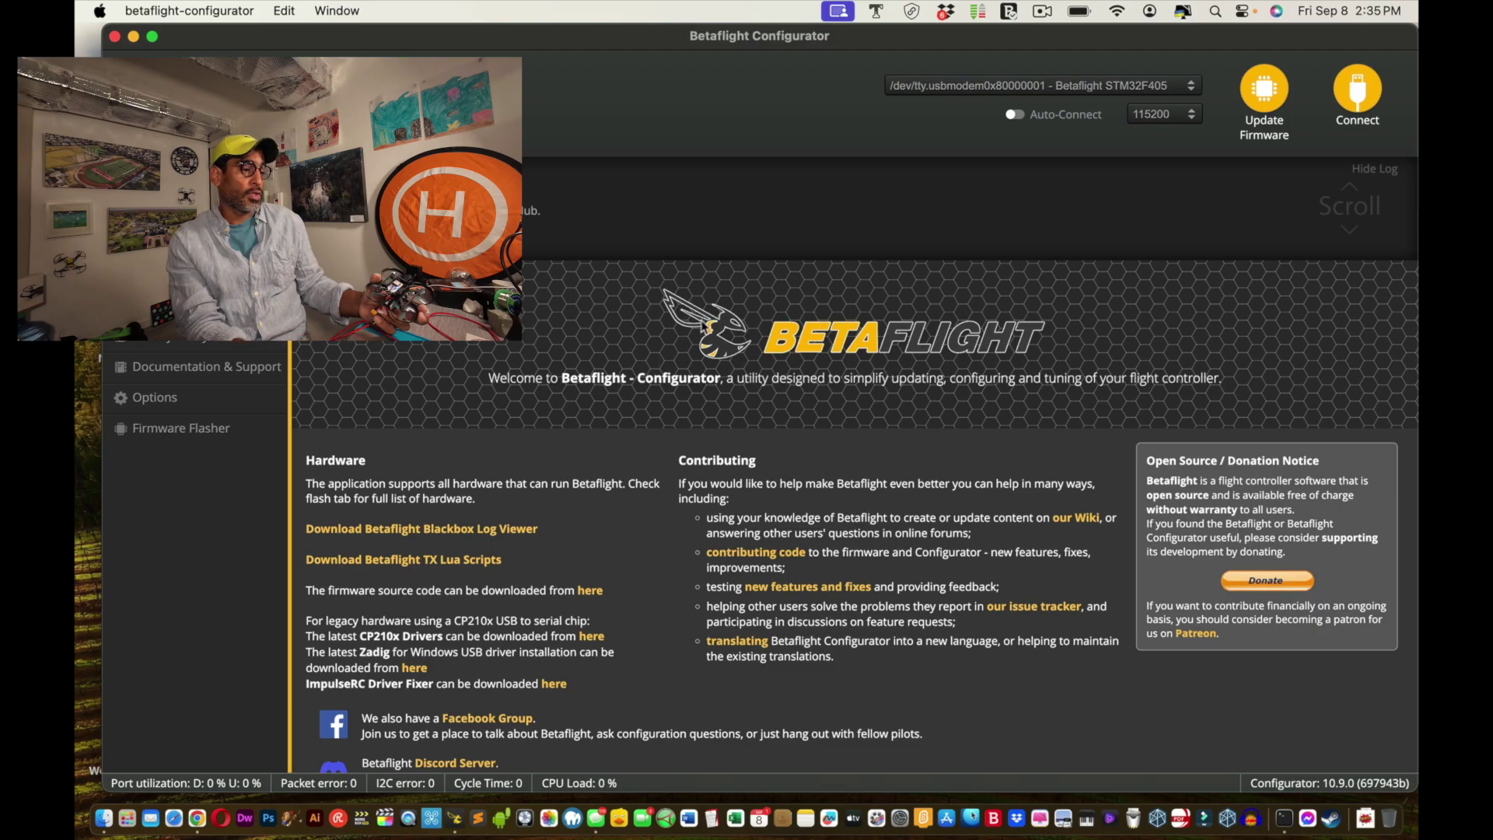
click(1365, 97)
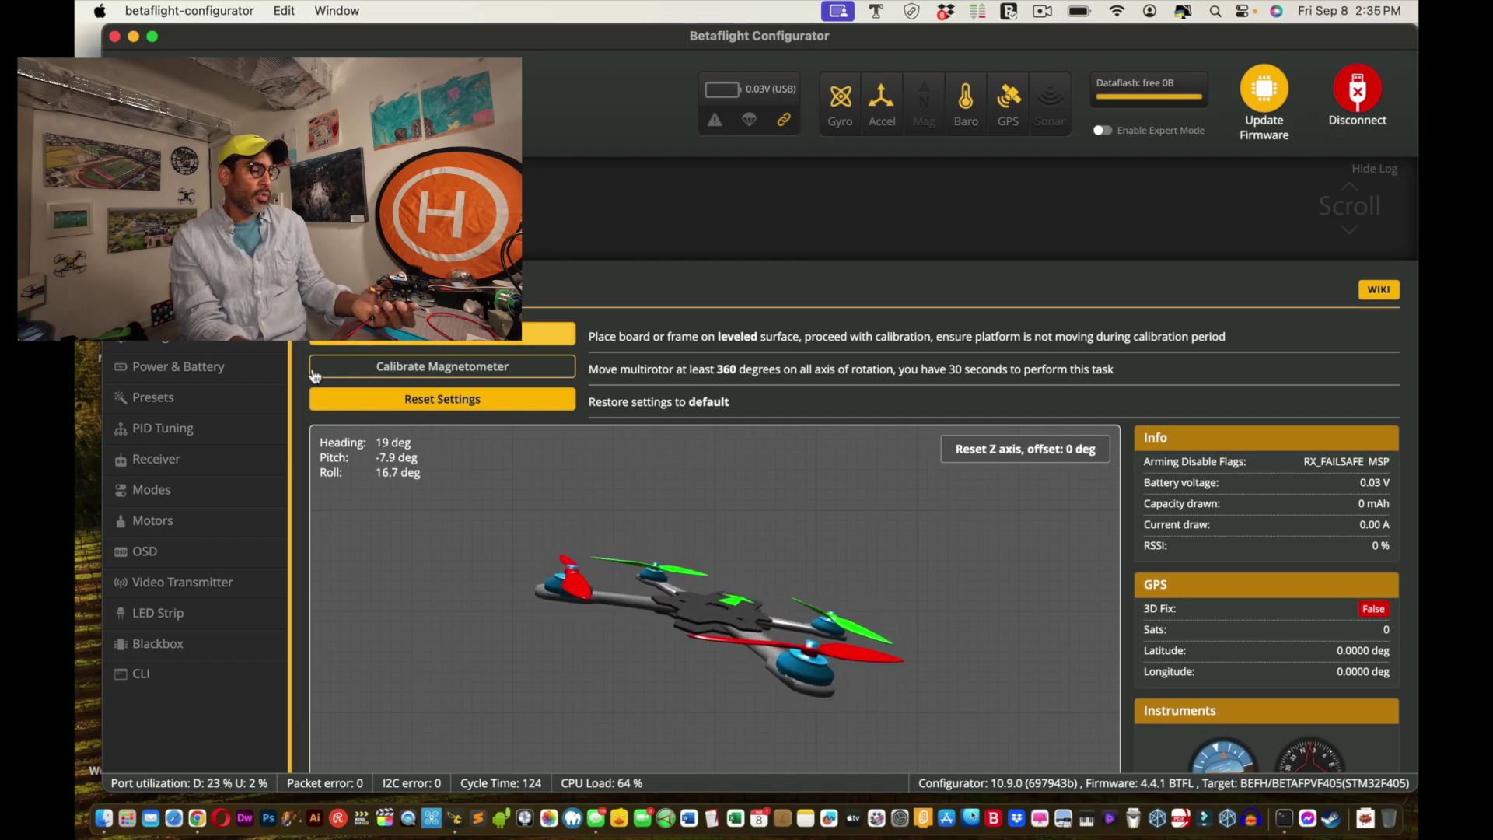
click(141, 675)
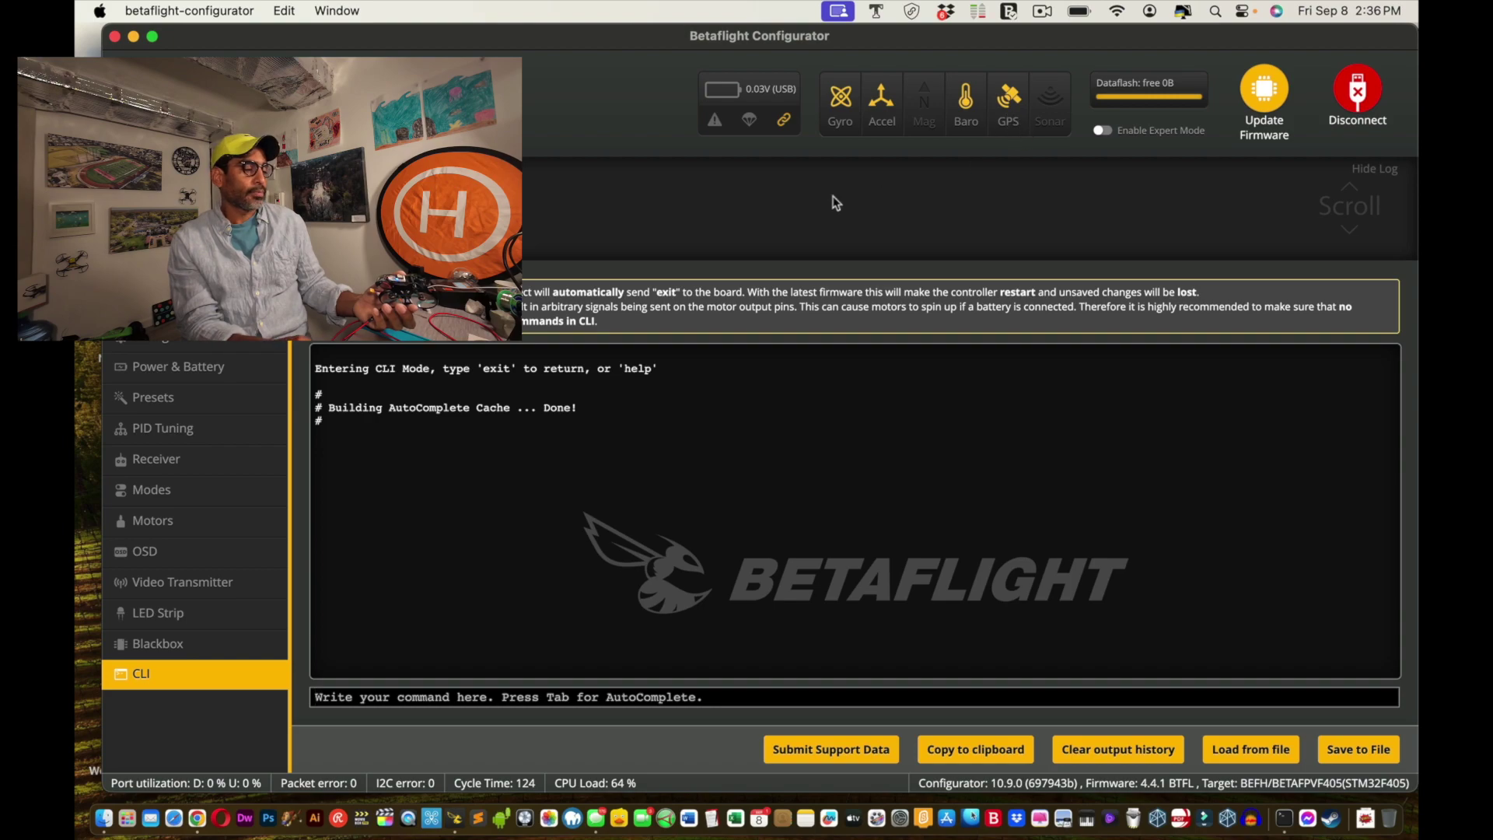
click(161, 549)
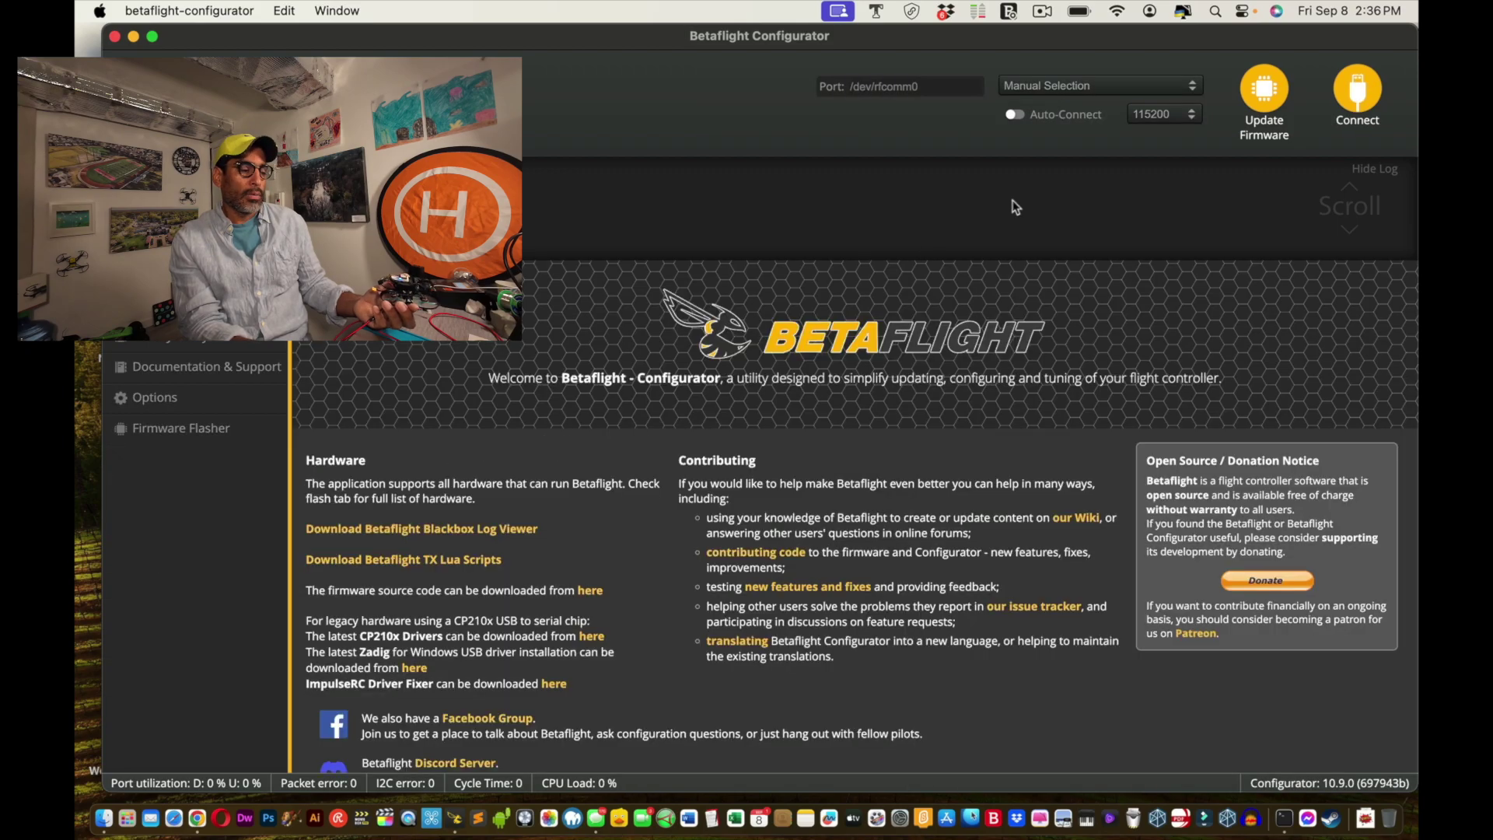
click(1349, 87)
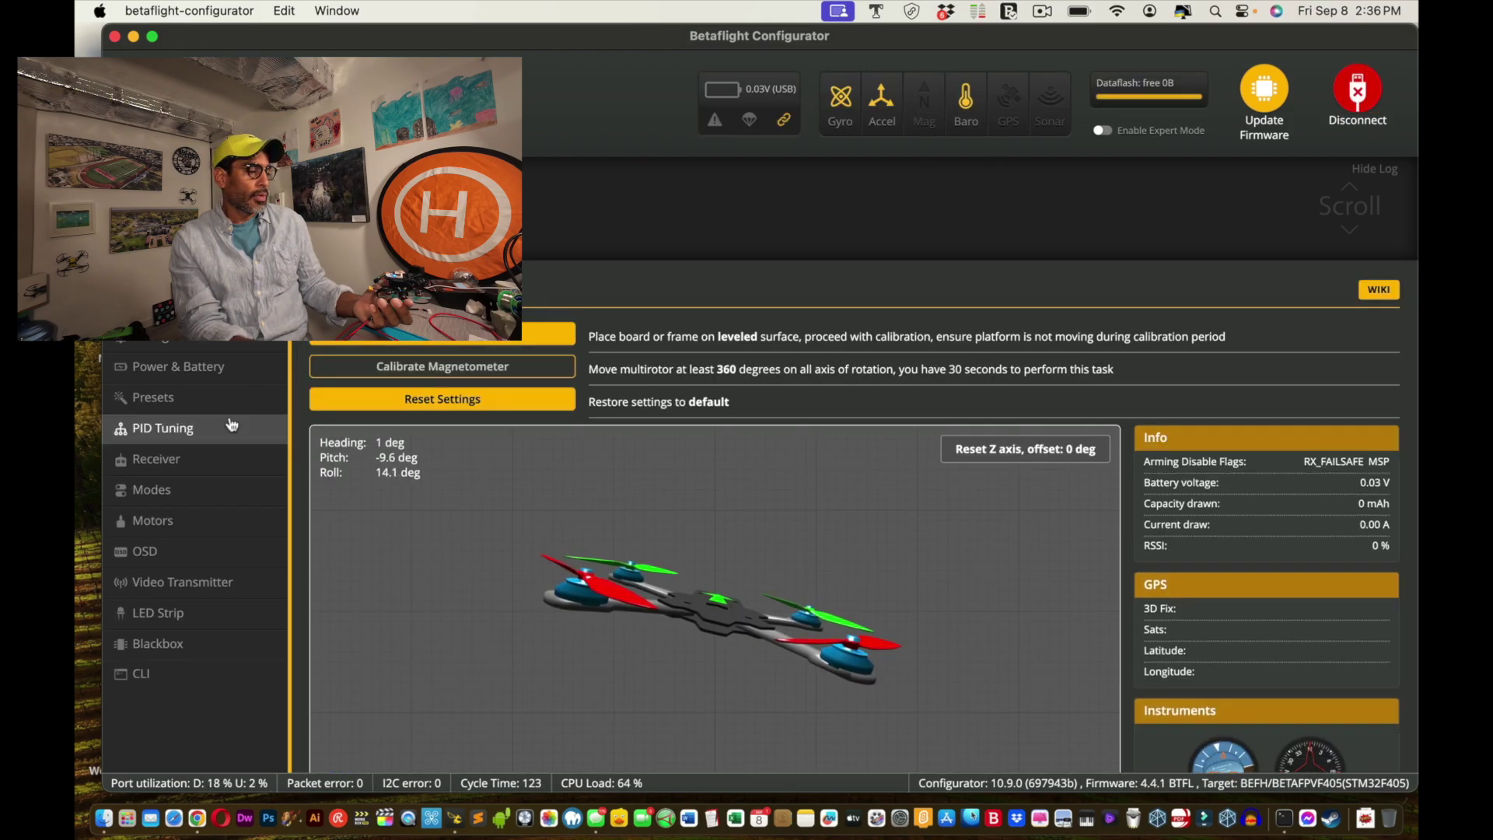
click(160, 549)
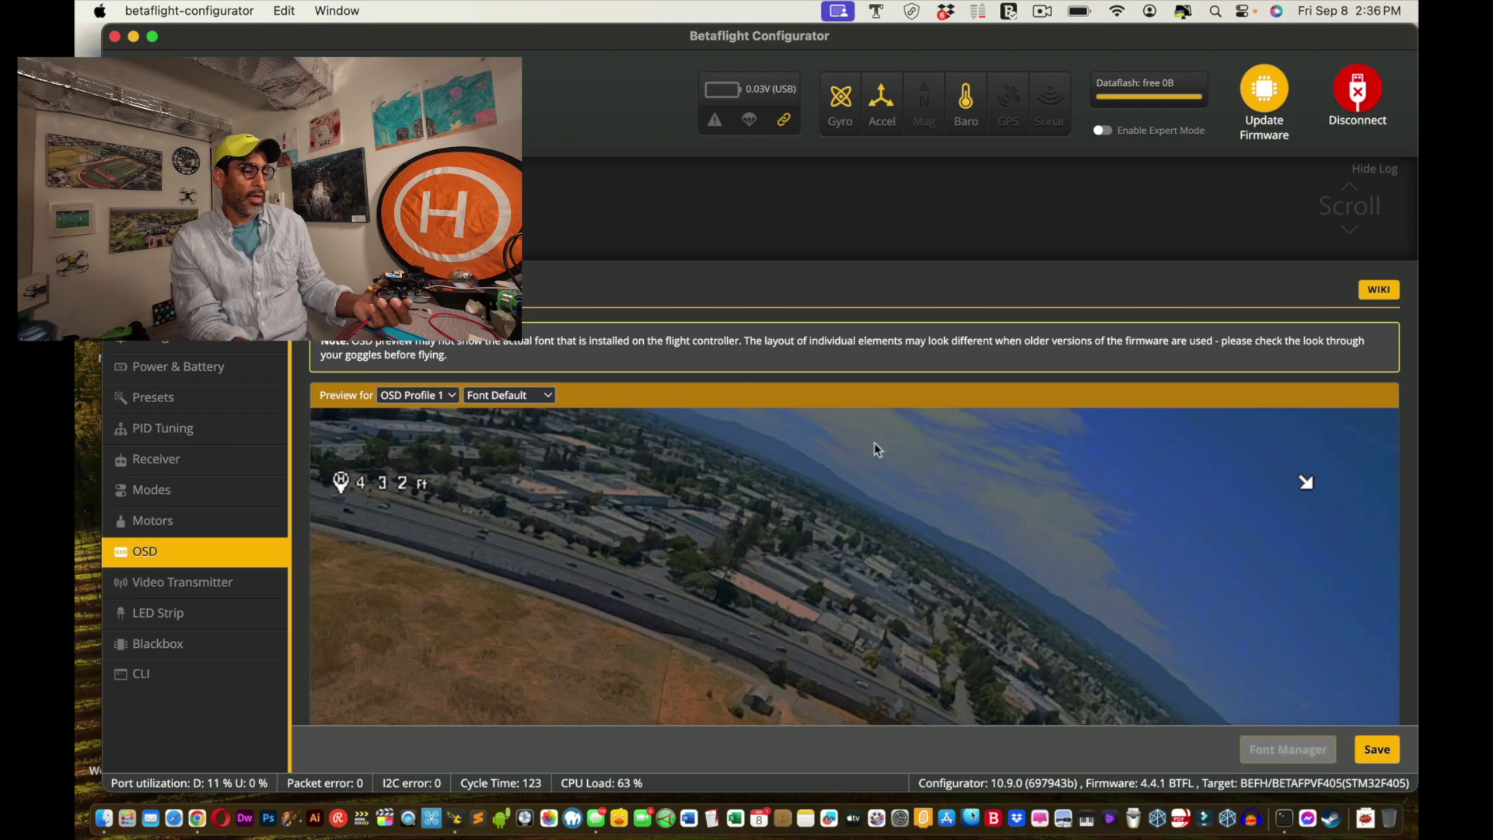
Find ESC temperature in the OSD elements list and tick it for profiles 1, 2 and 3
scroll(888, 447, down, 5)
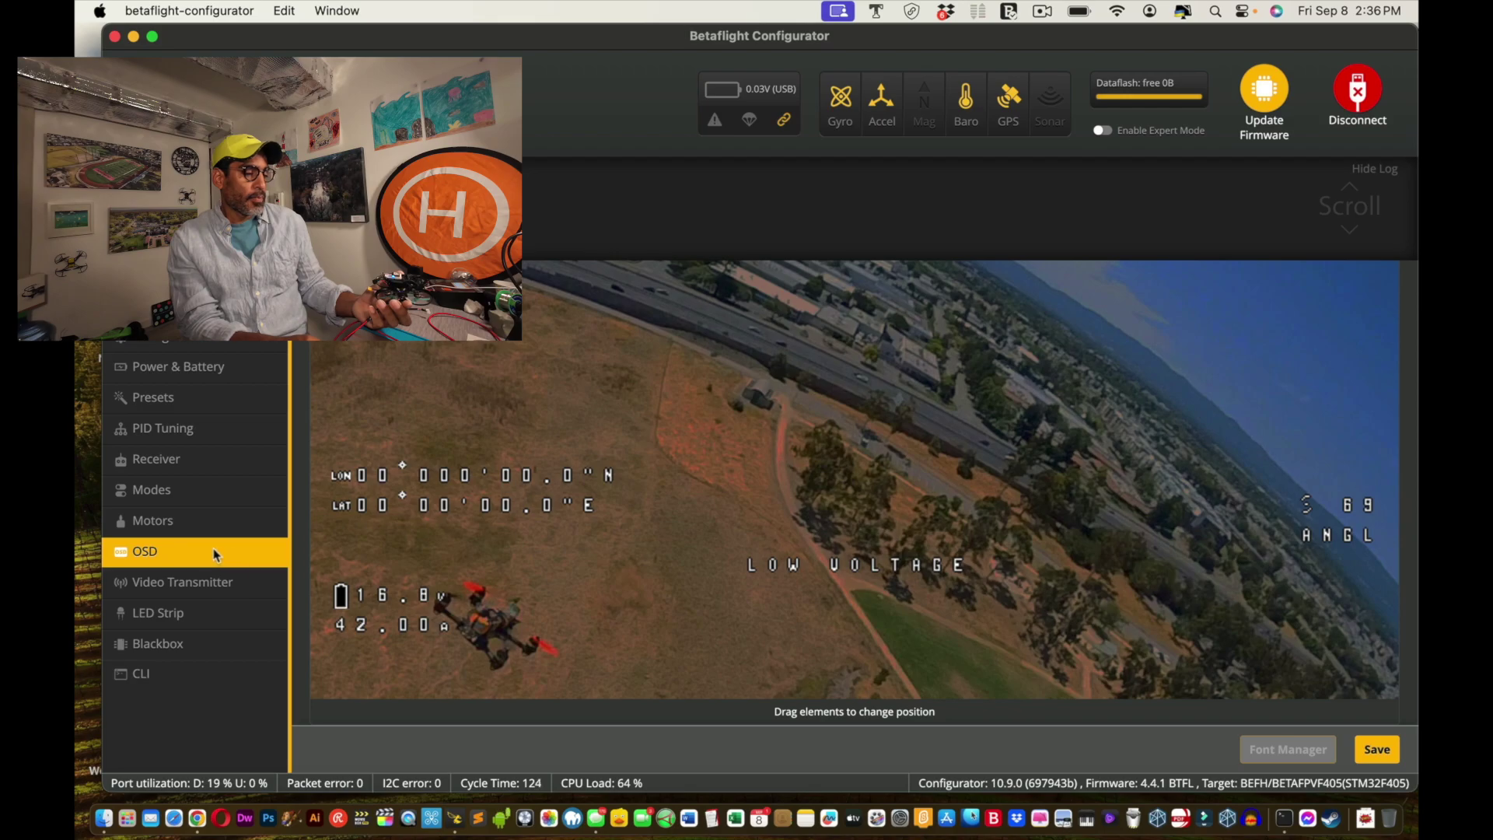
scroll(506, 571, down, 10)
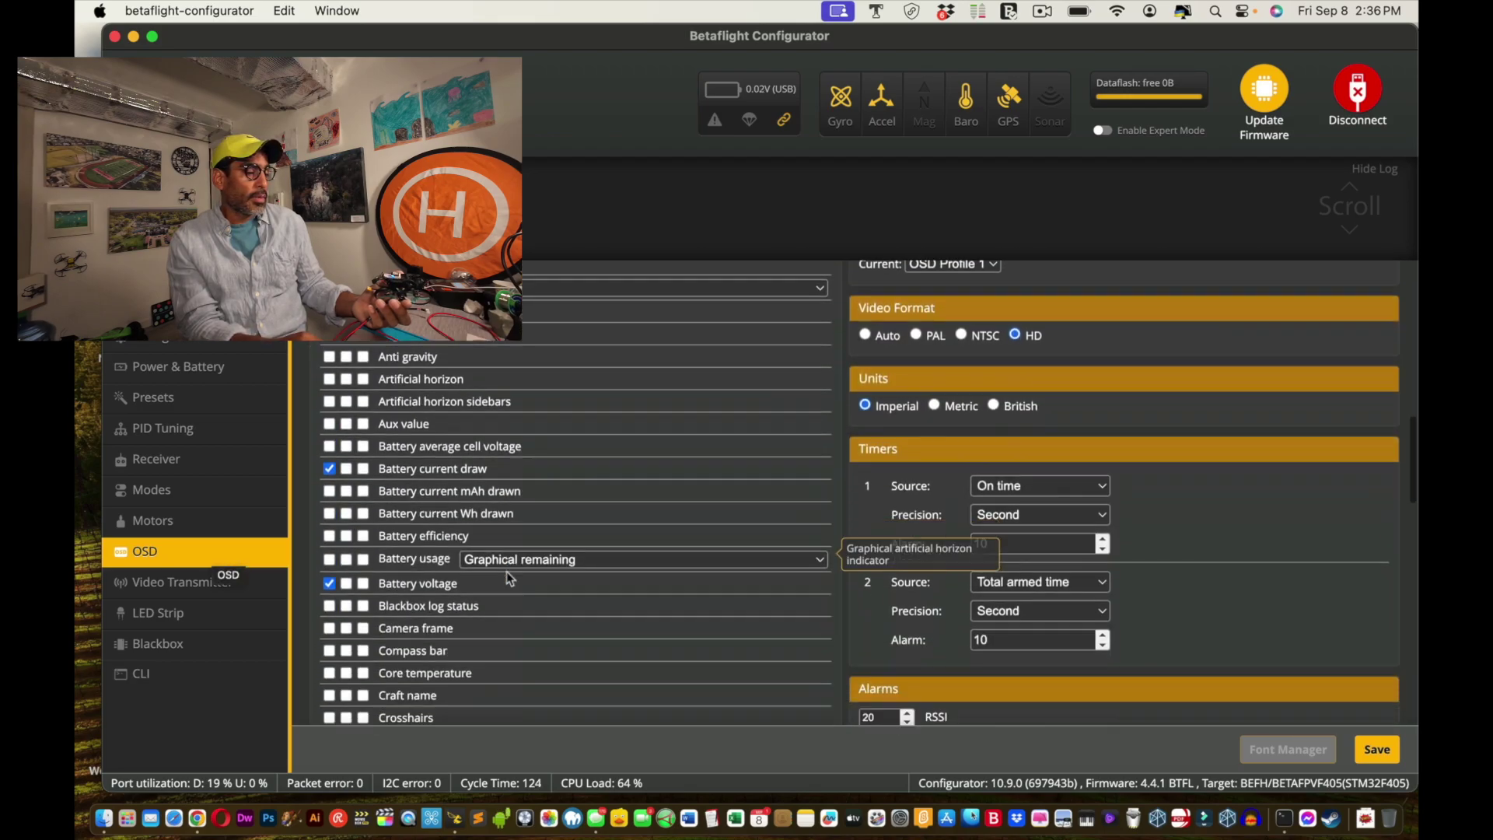
scroll(446, 623, down, 6)
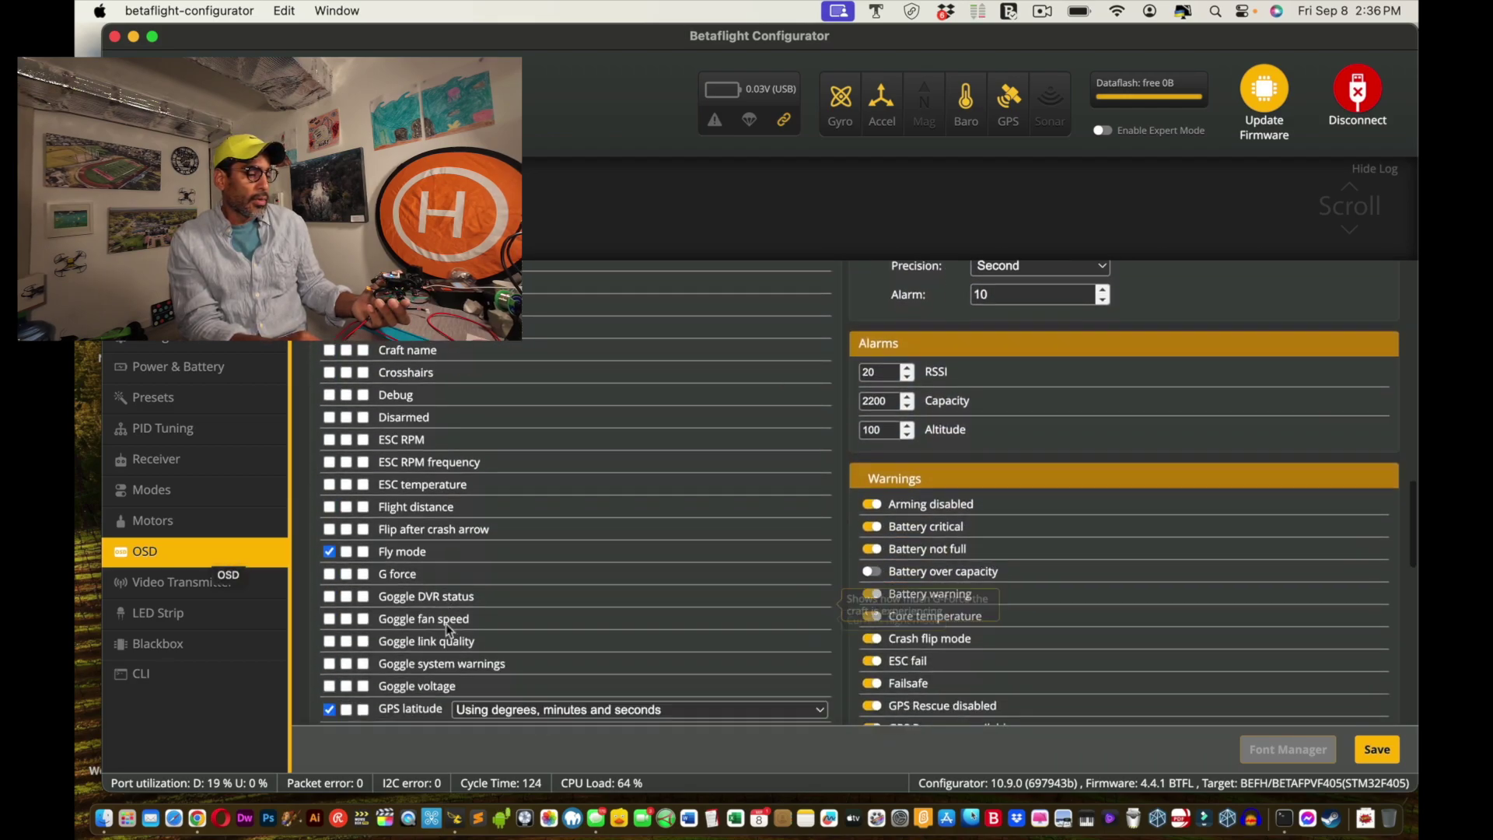
scroll(445, 628, down, 5)
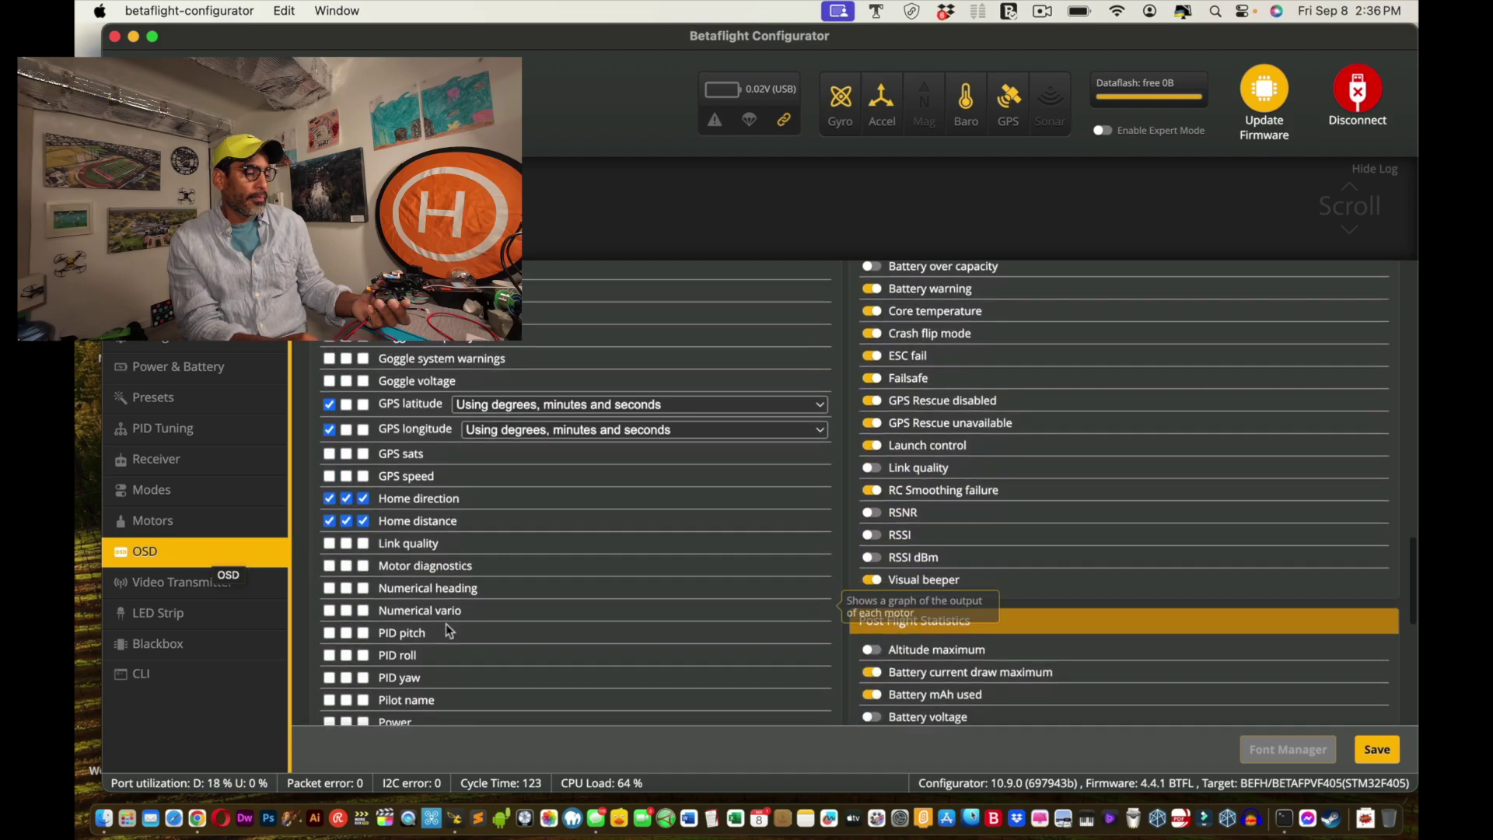
scroll(448, 630, down, 7)
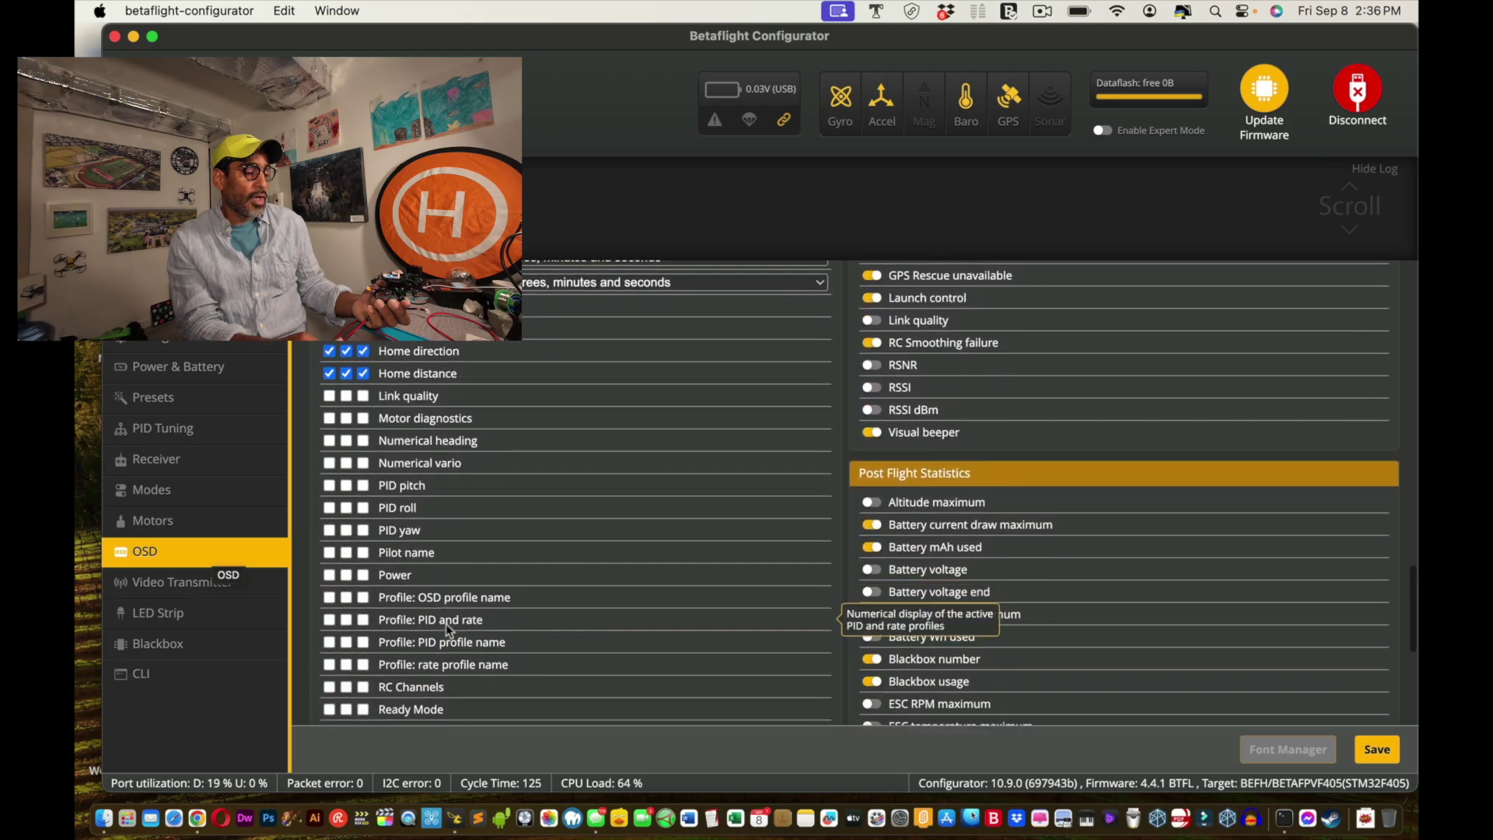
scroll(446, 623, down, 4)
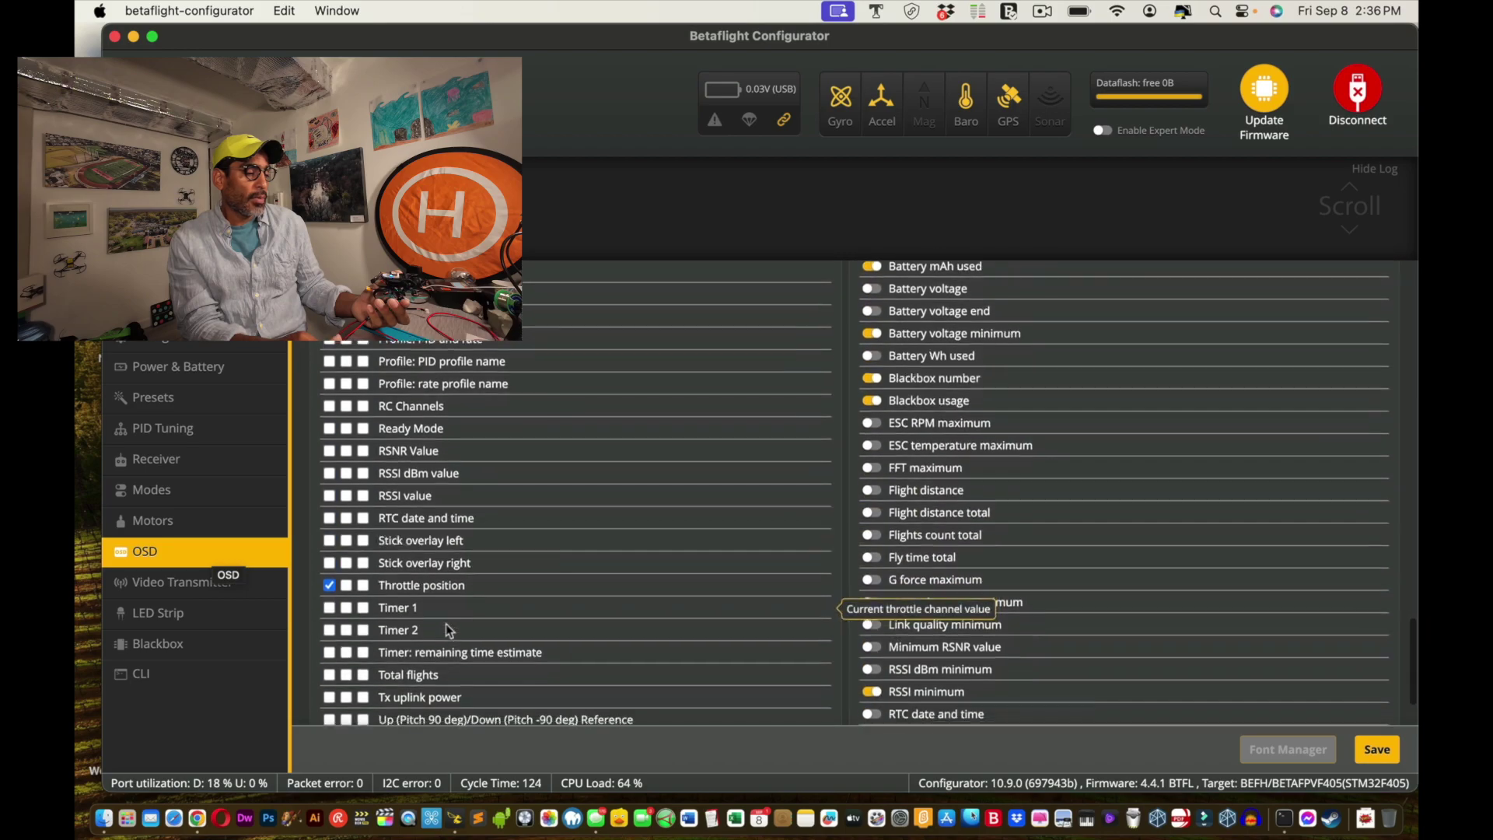
scroll(446, 623, down, 2)
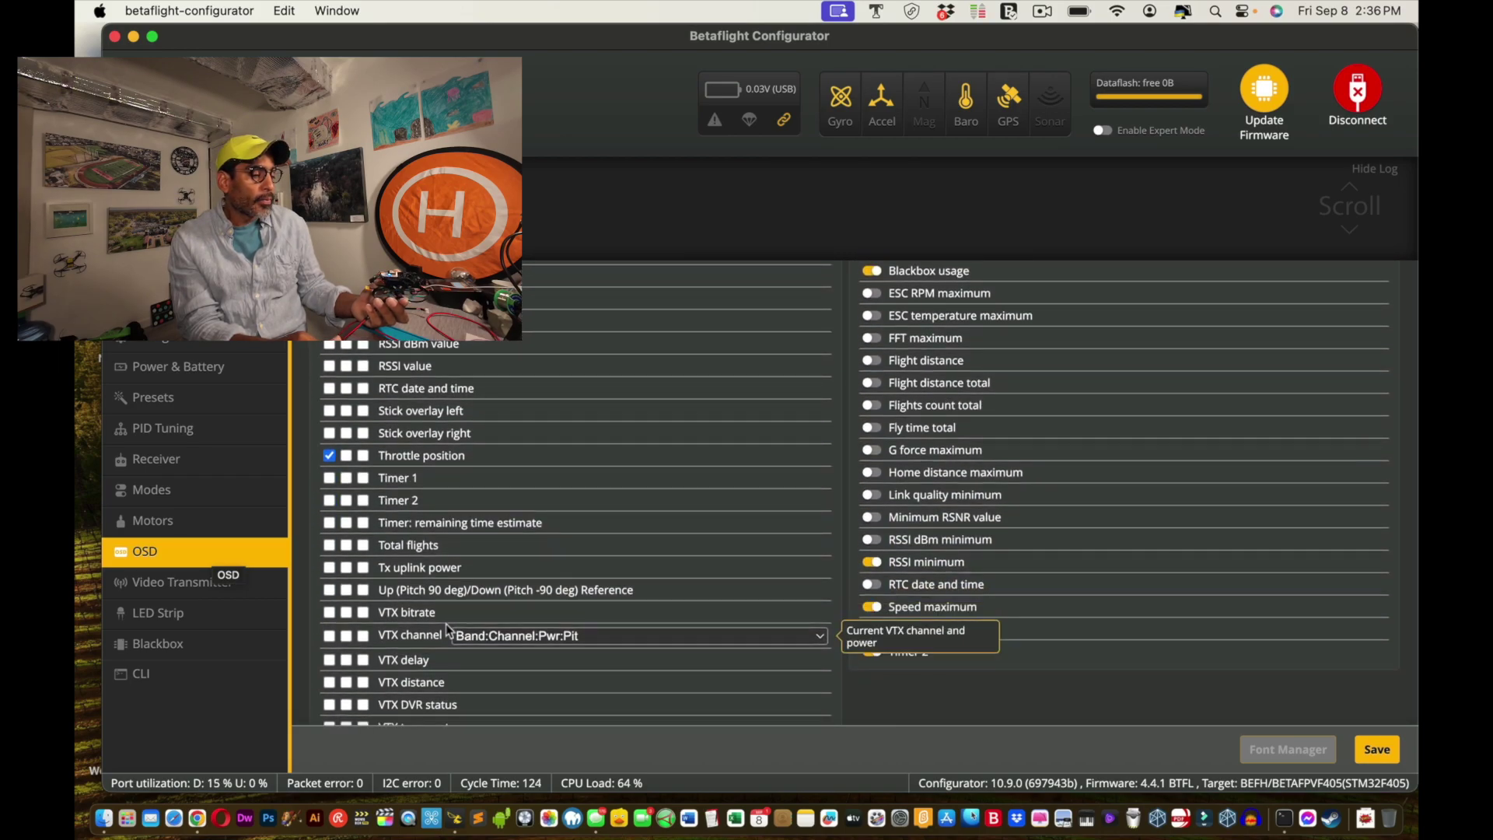
scroll(446, 624, down, 2)
scroll(445, 624, up, 8)
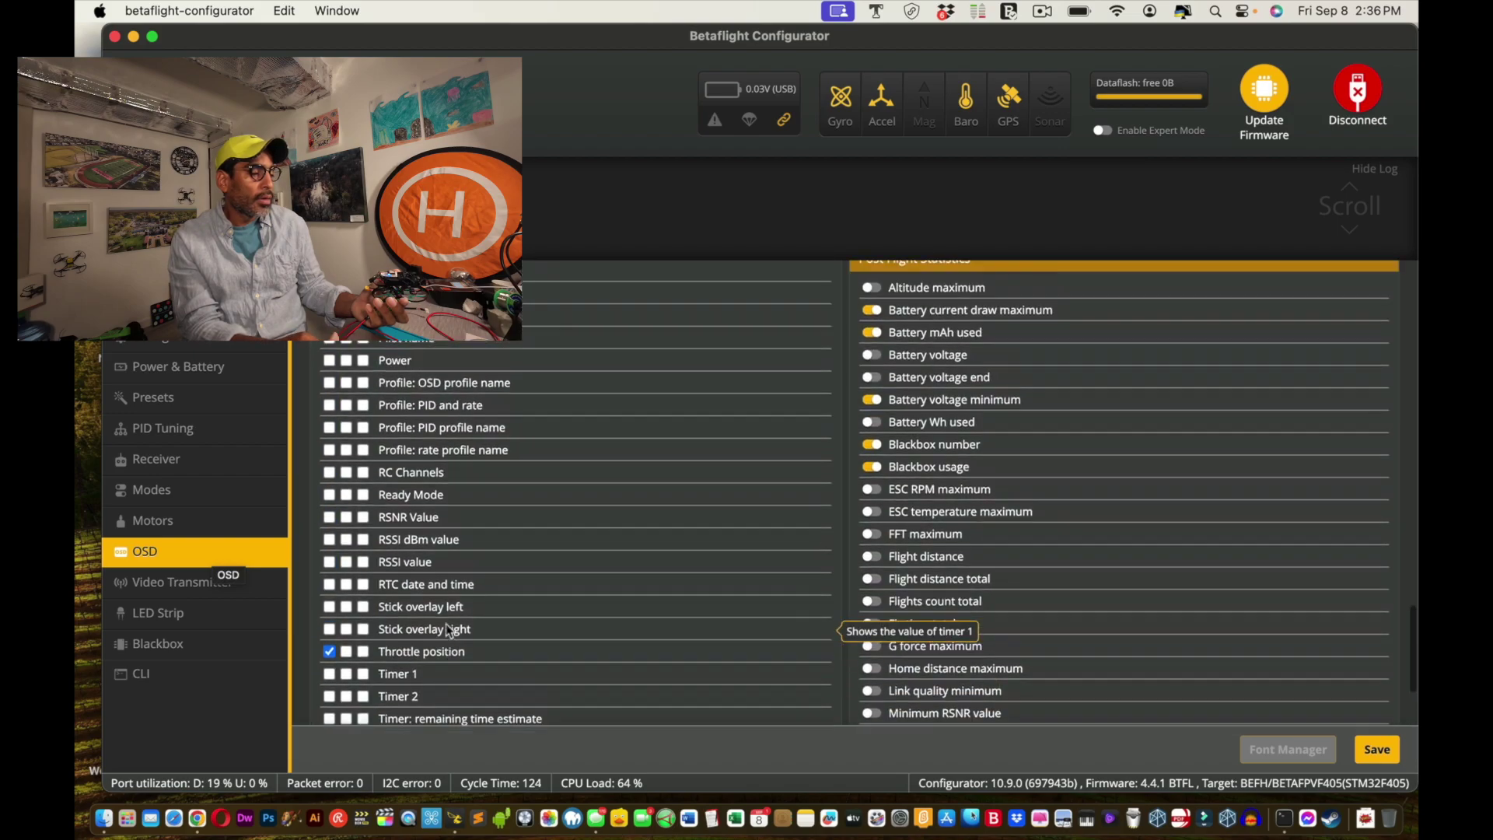
scroll(445, 623, up, 10)
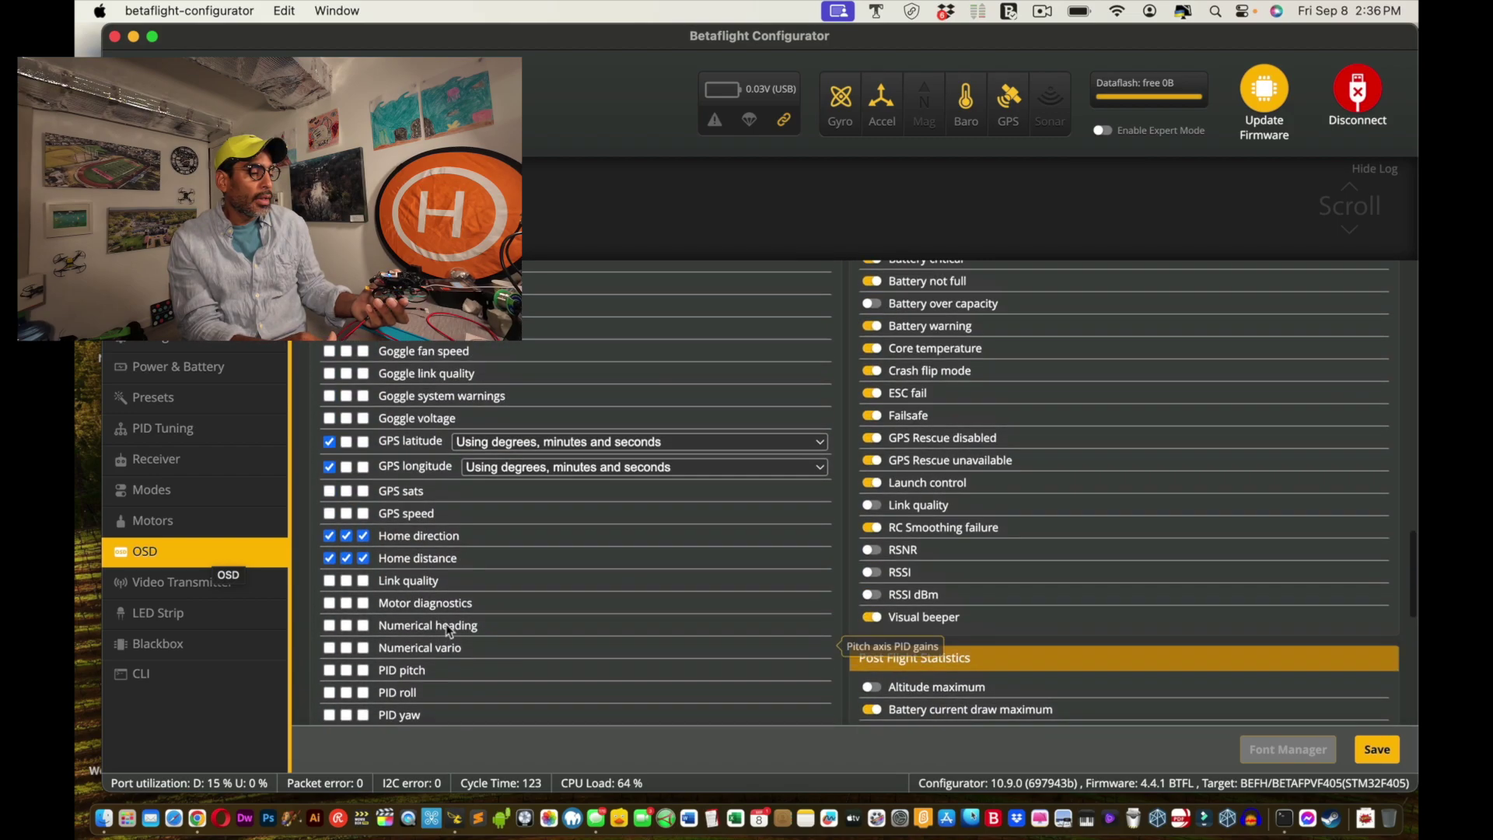
scroll(445, 624, up, 1)
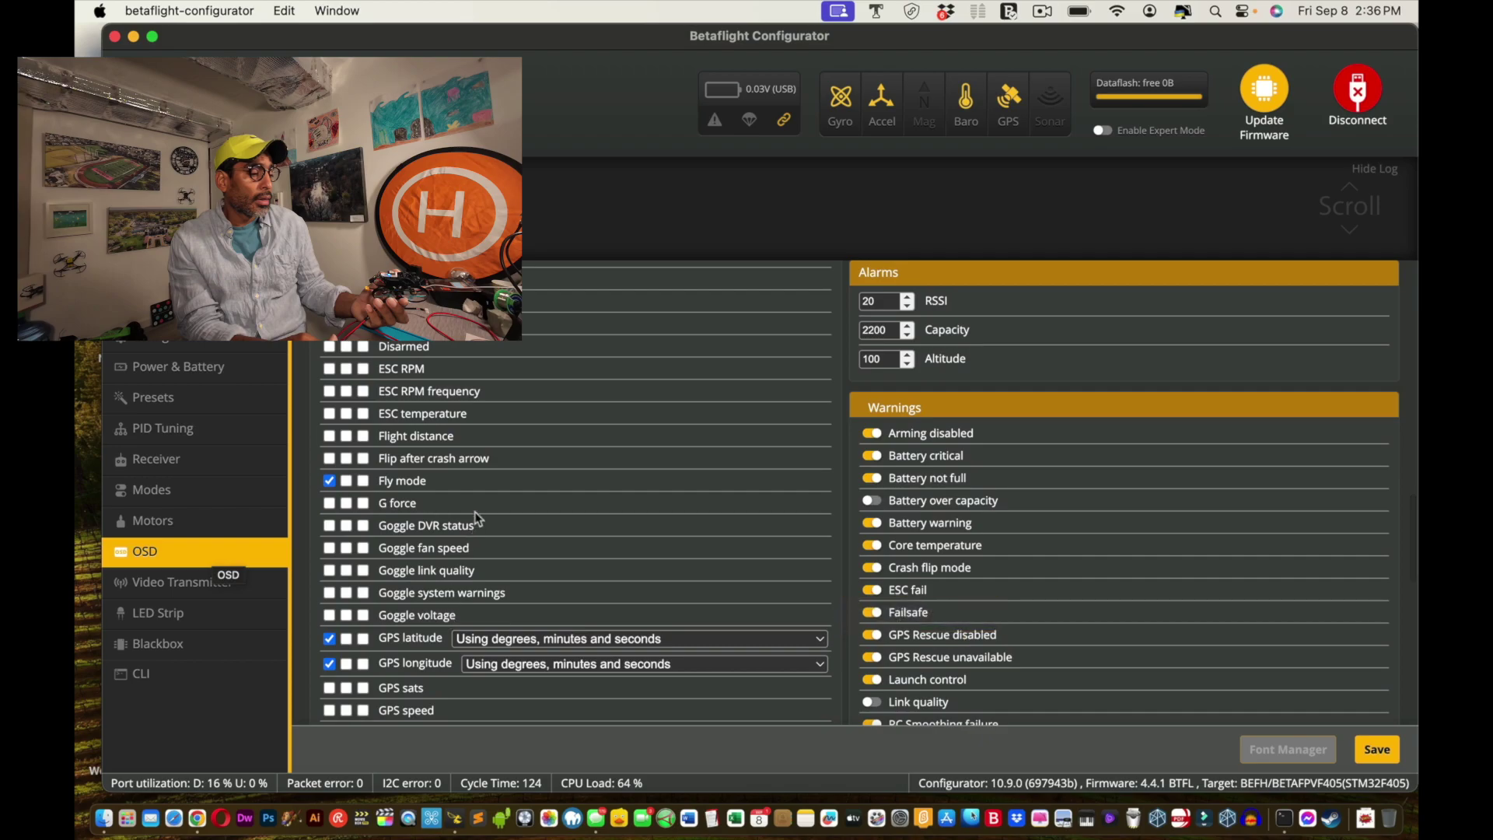
scroll(476, 515, up, 2)
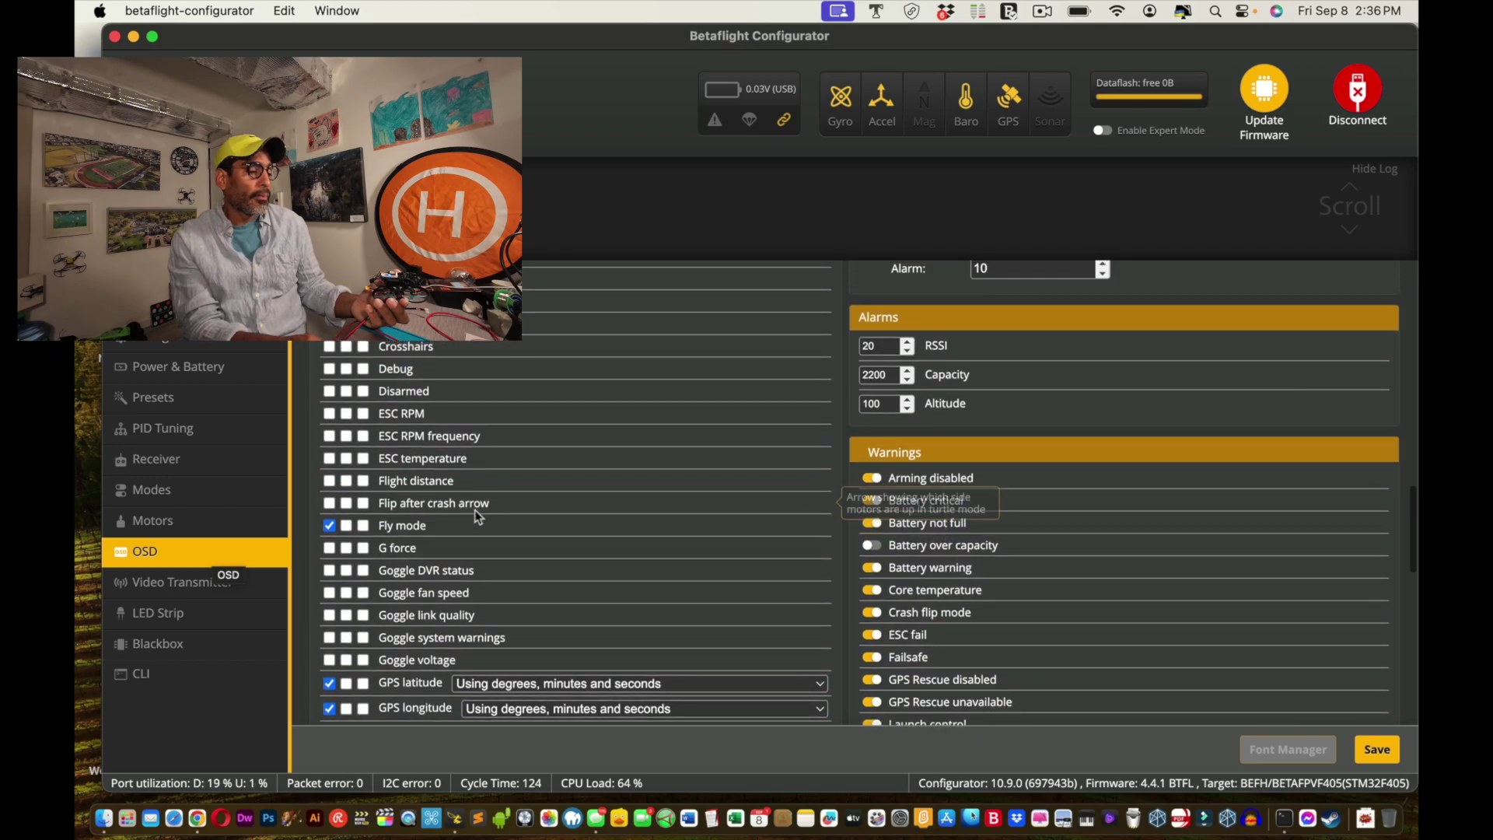
click(330, 459)
click(347, 460)
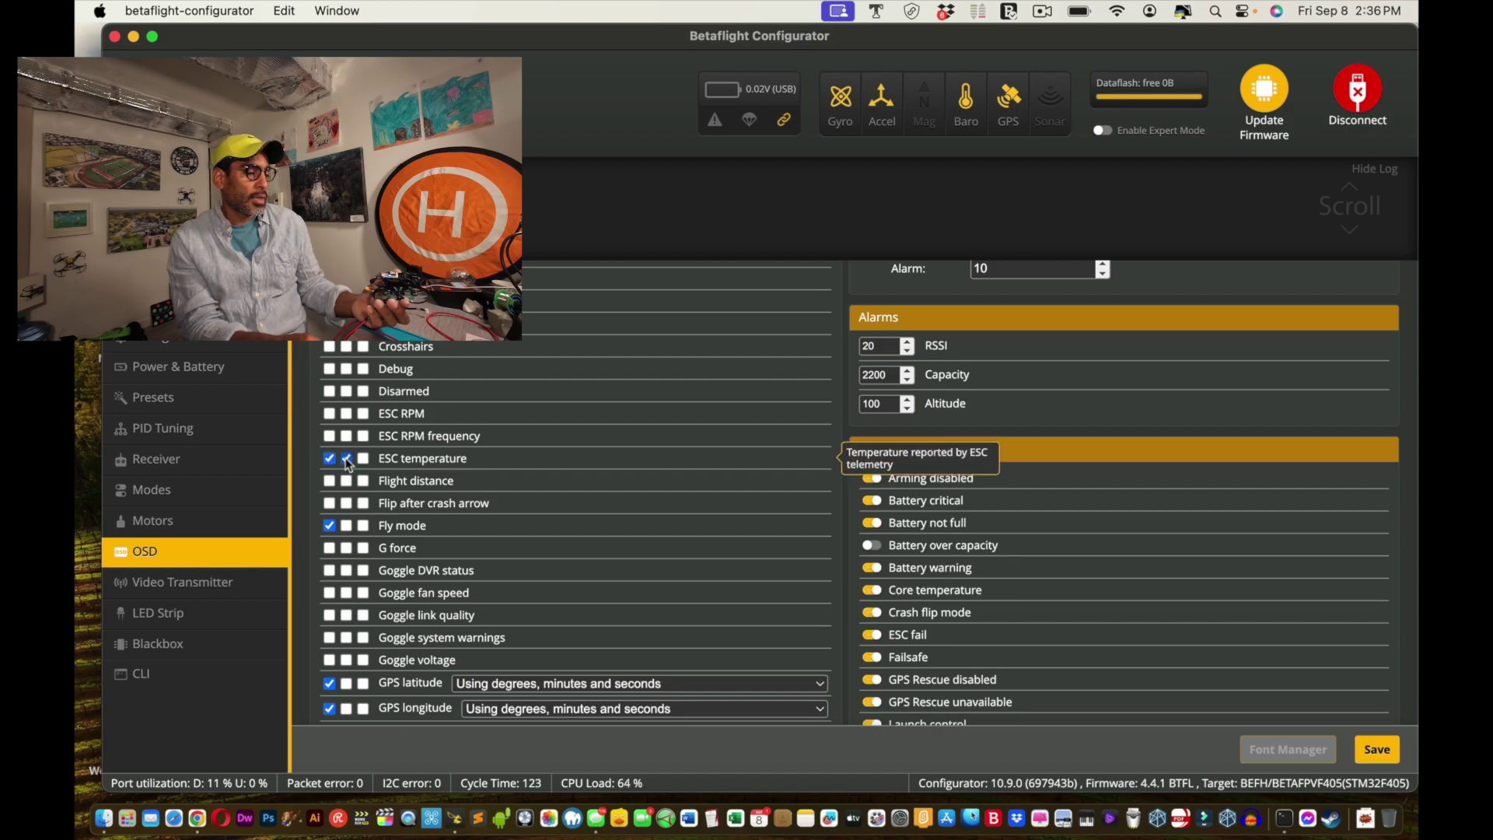
click(363, 459)
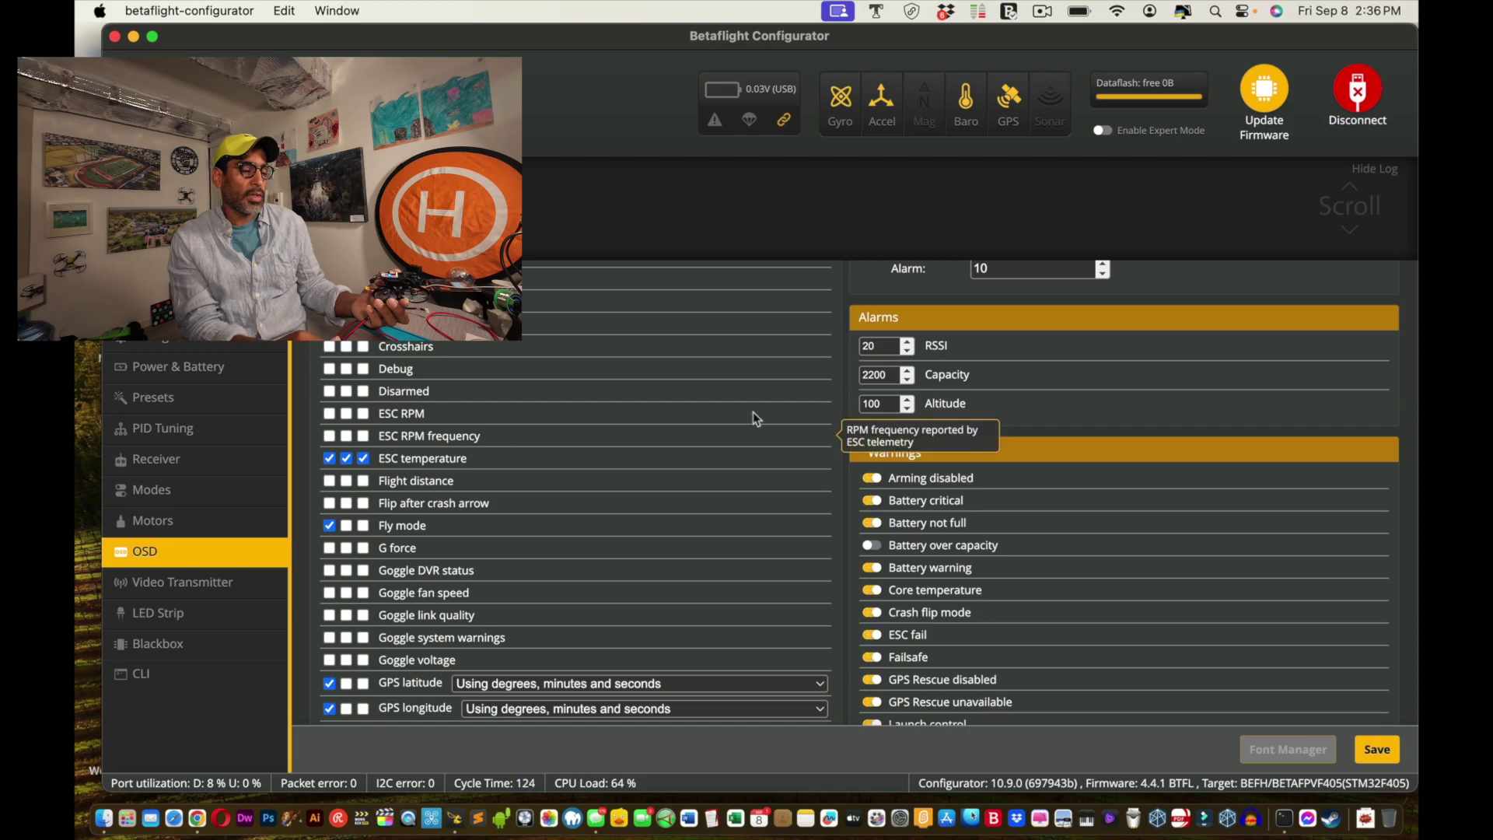
scroll(752, 416, up, 10)
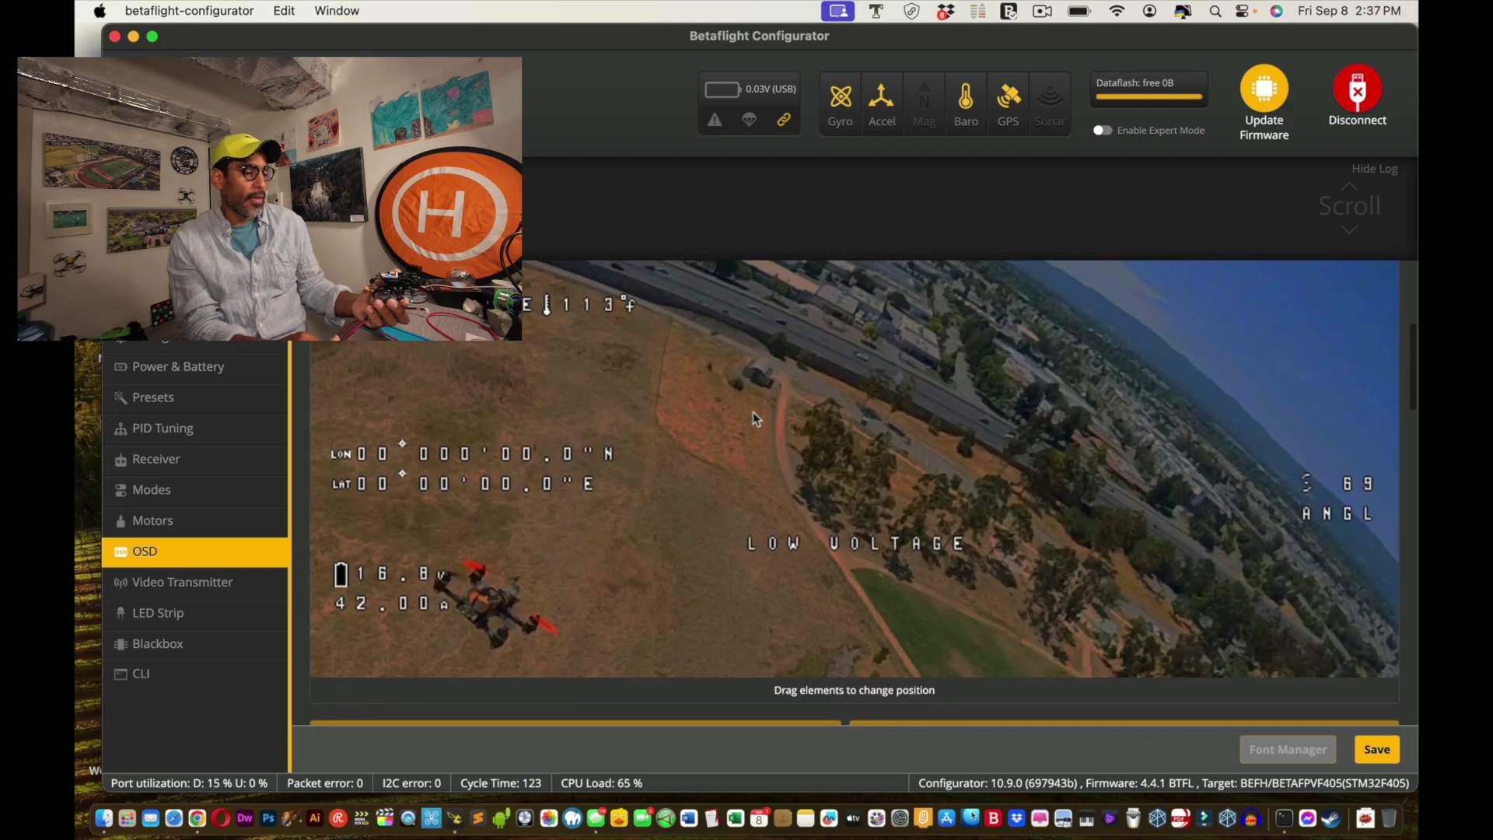
Drag the E 113 °F temperature readout lower in the OSD preview and dismiss the crash report
scroll(752, 412, up, 3)
scroll(753, 412, up, 3)
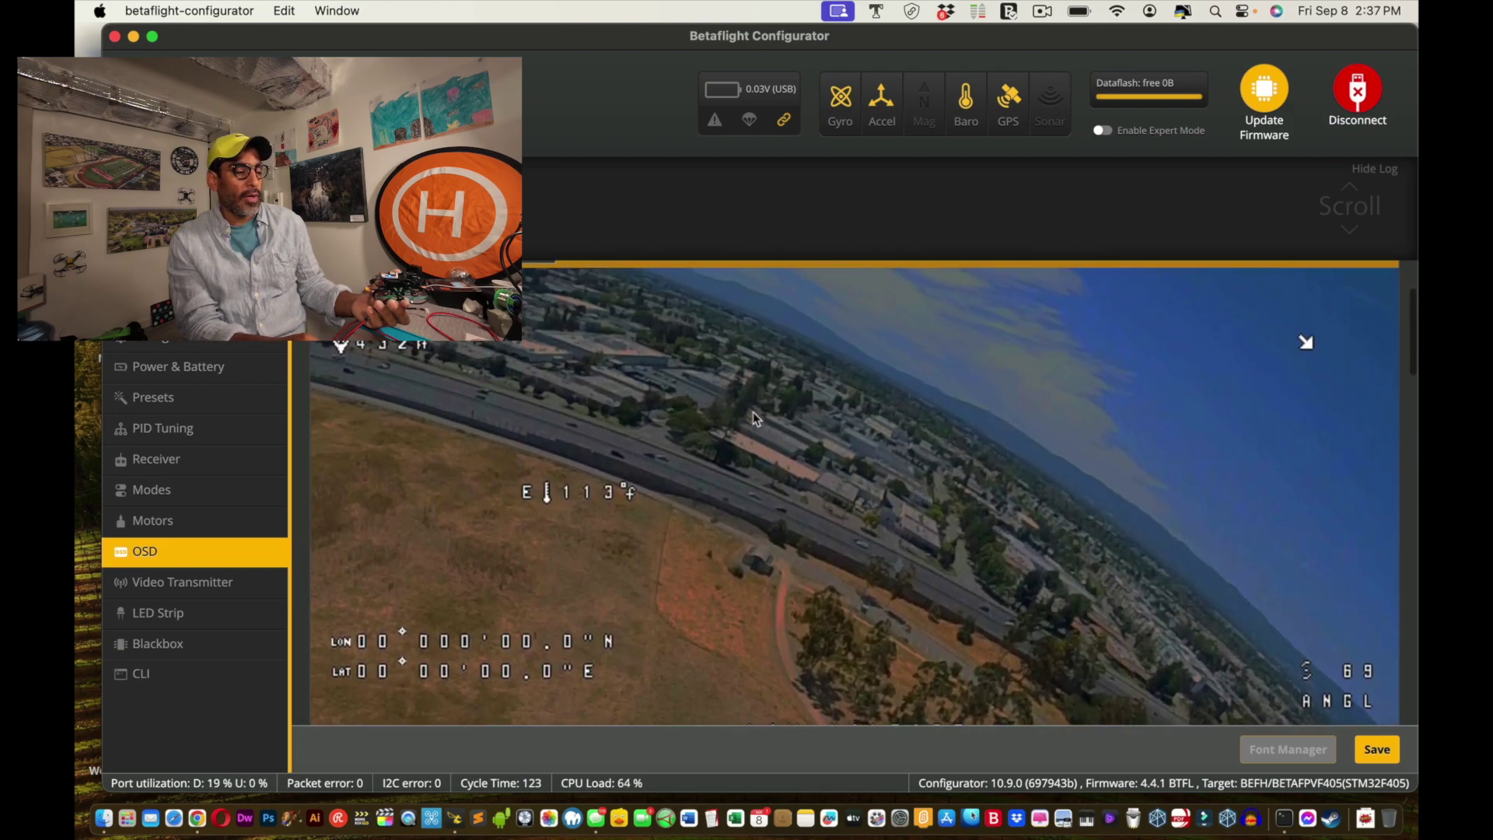
drag(571, 495, 849, 601)
scroll(879, 544, down, 5)
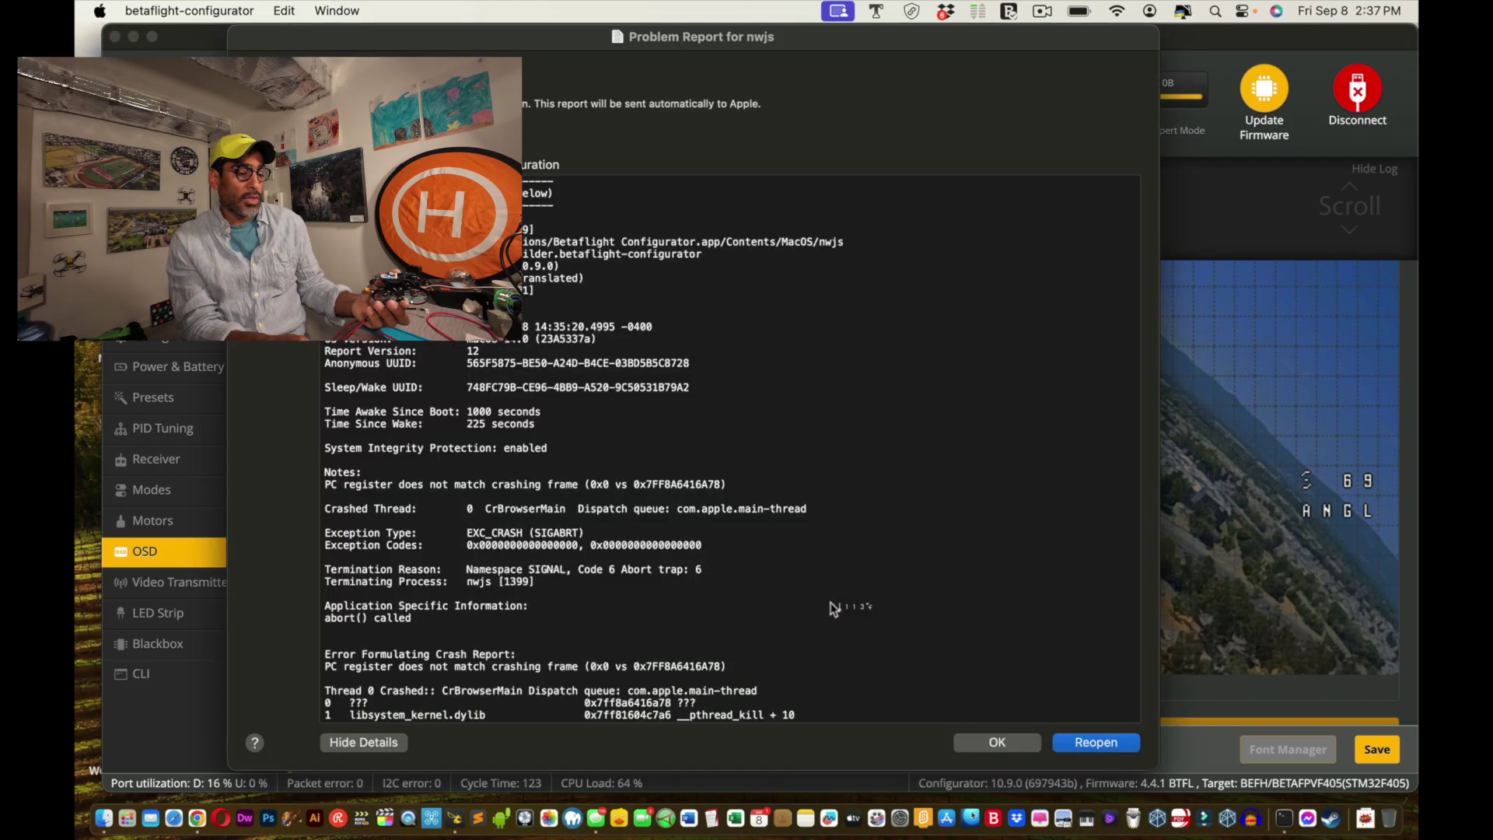
click(997, 743)
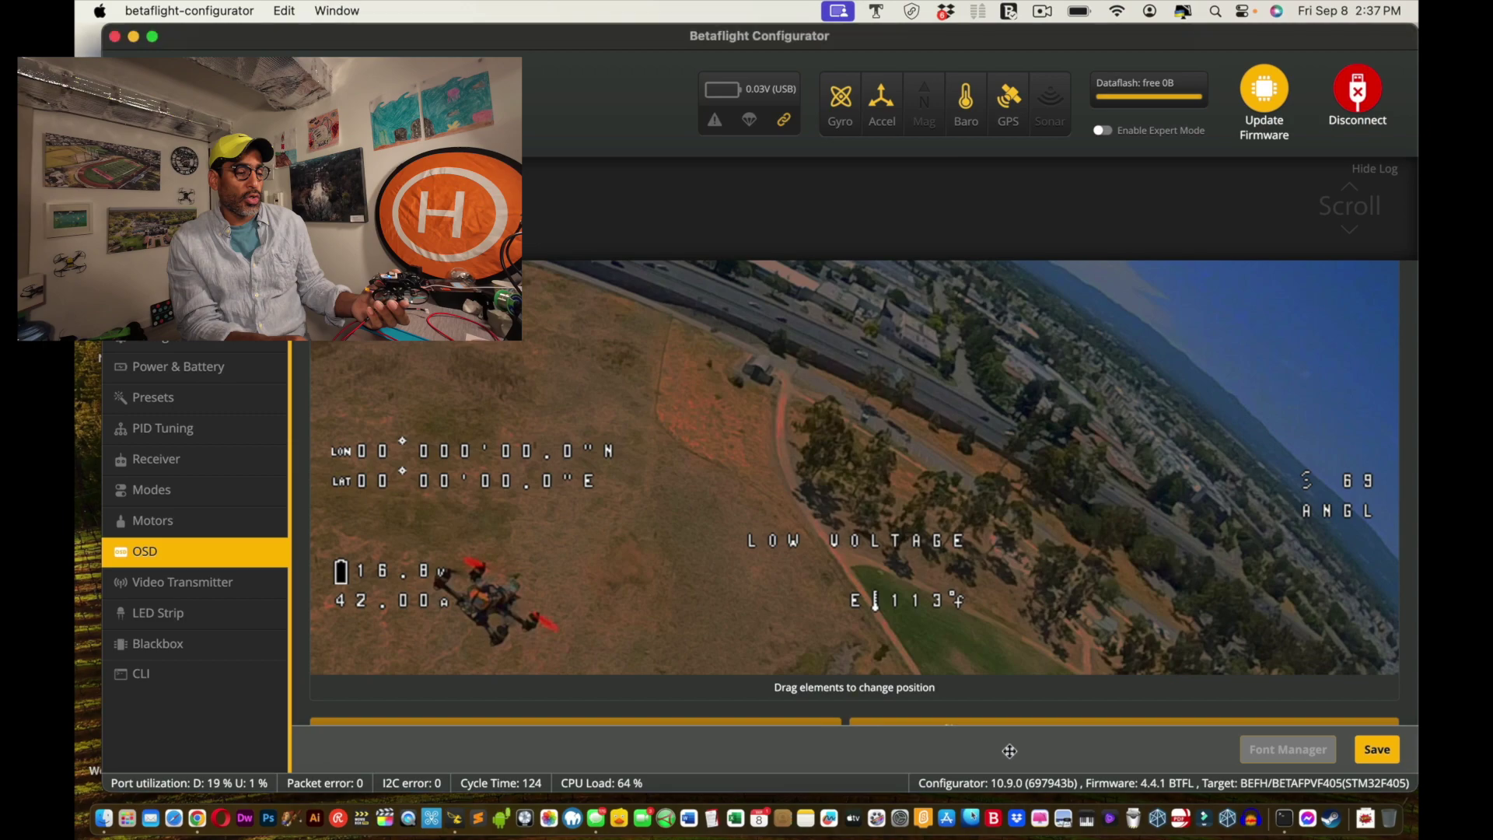
Nudge the temperature readout slightly left and save the OSD layout to the board
drag(874, 601, 820, 601)
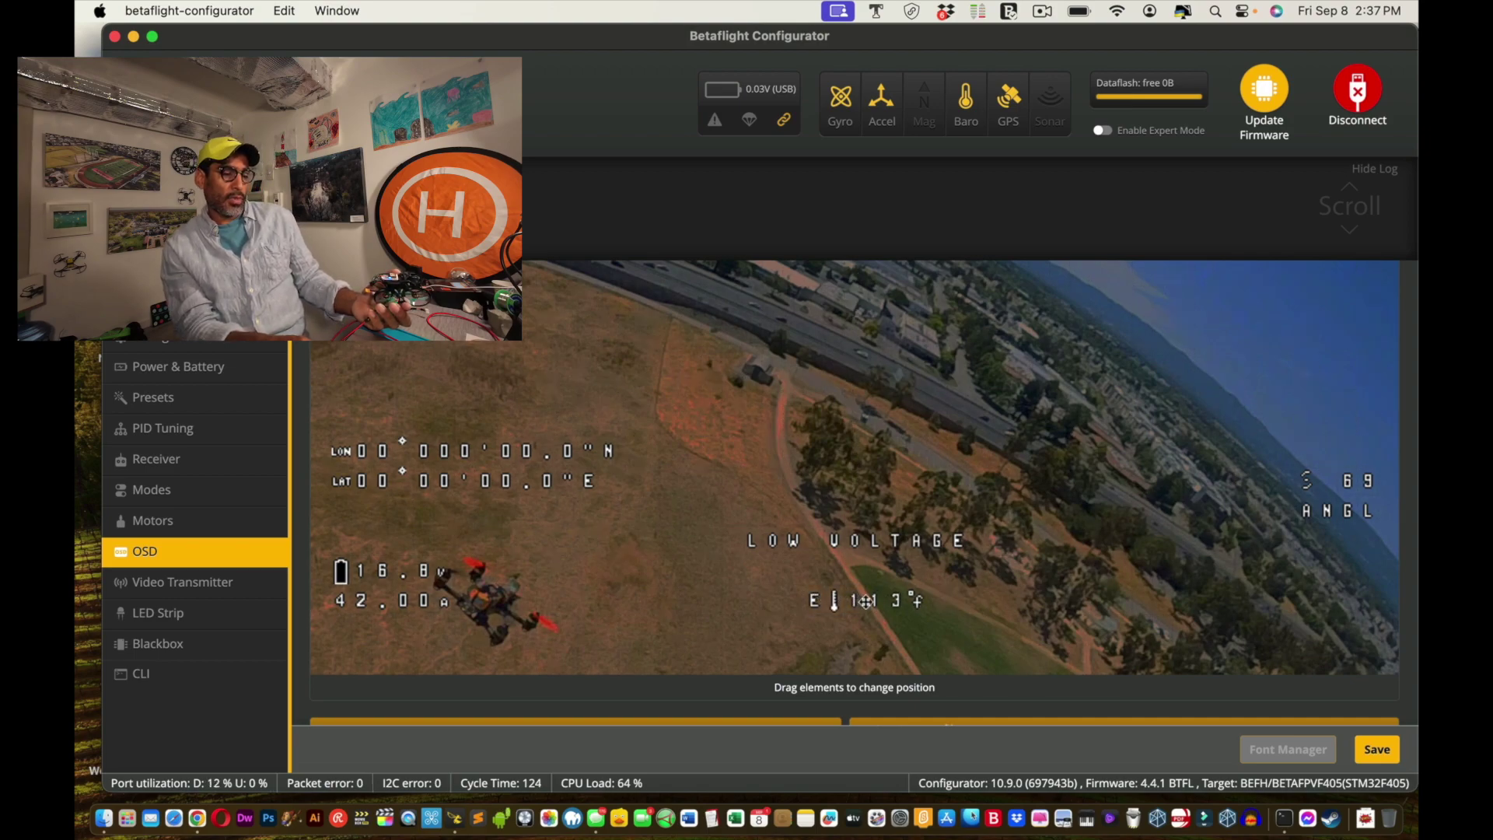
drag(855, 602, 853, 600)
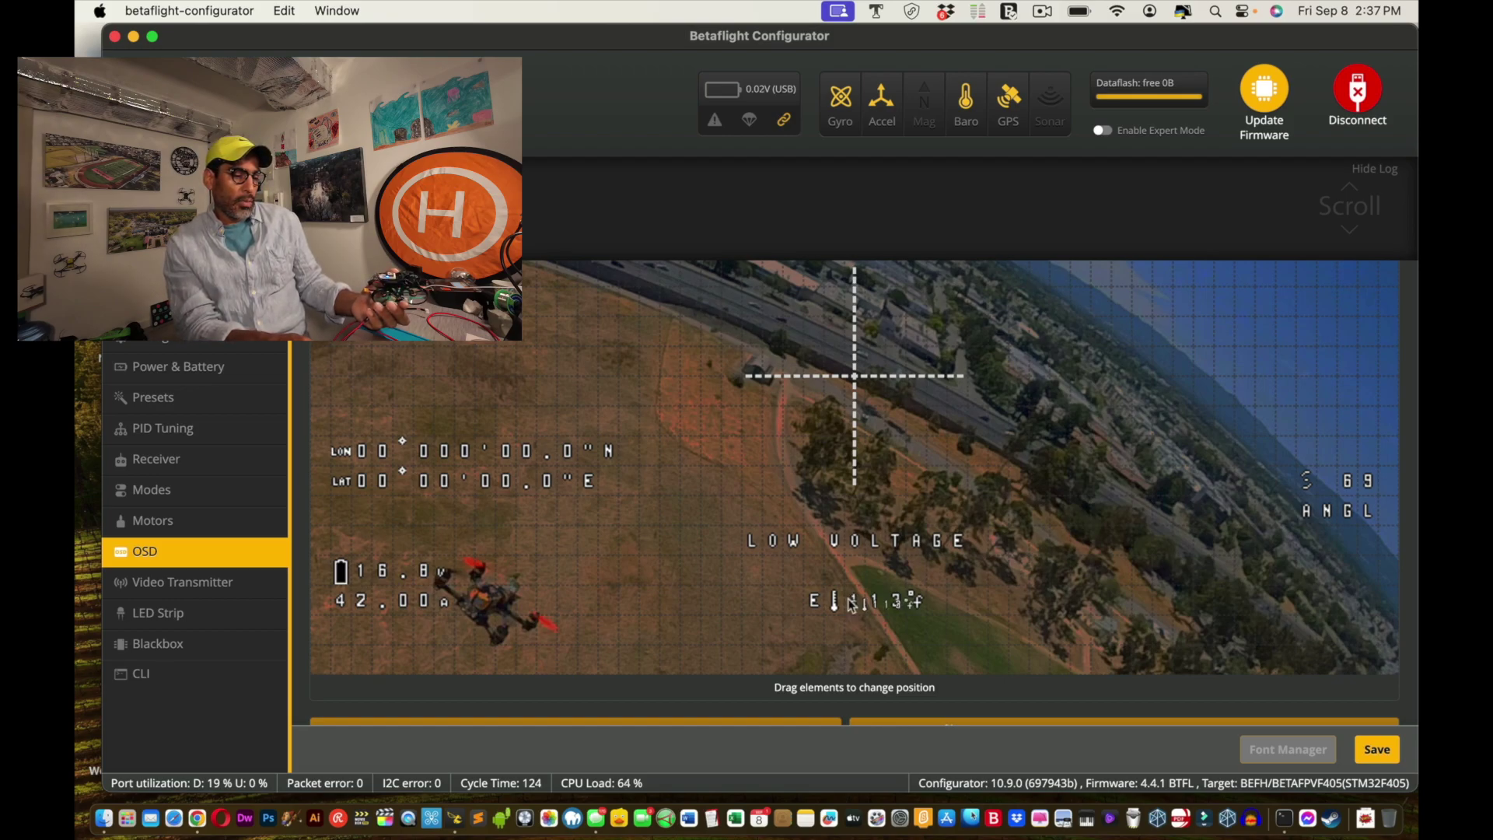
mouse_move(851, 605)
mouse_down()
mouse_move(782, 599)
mouse_move(854, 599)
mouse_move(818, 595)
mouse_move(839, 596)
mouse_up()
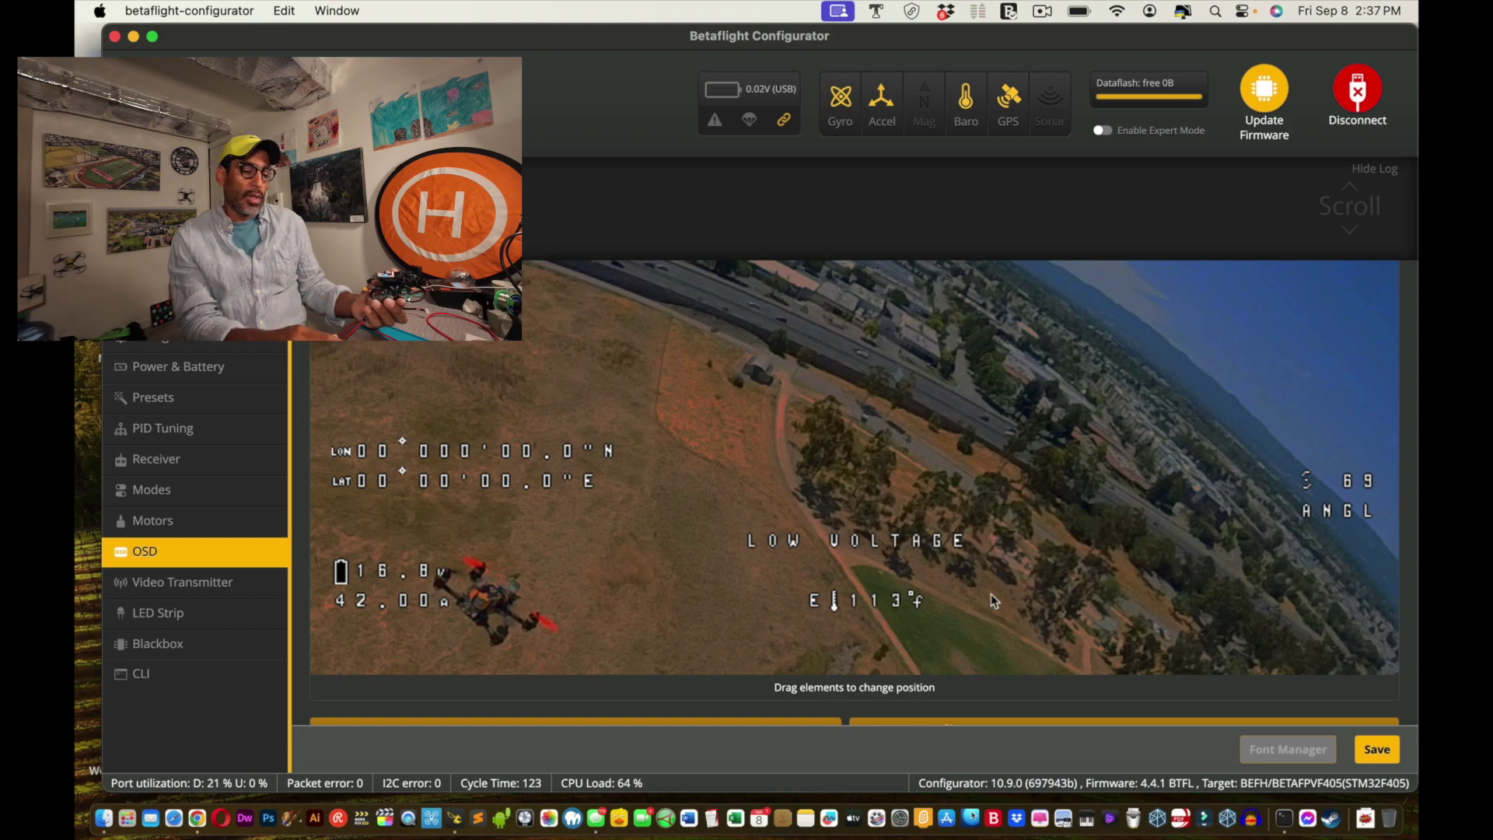
click(1369, 758)
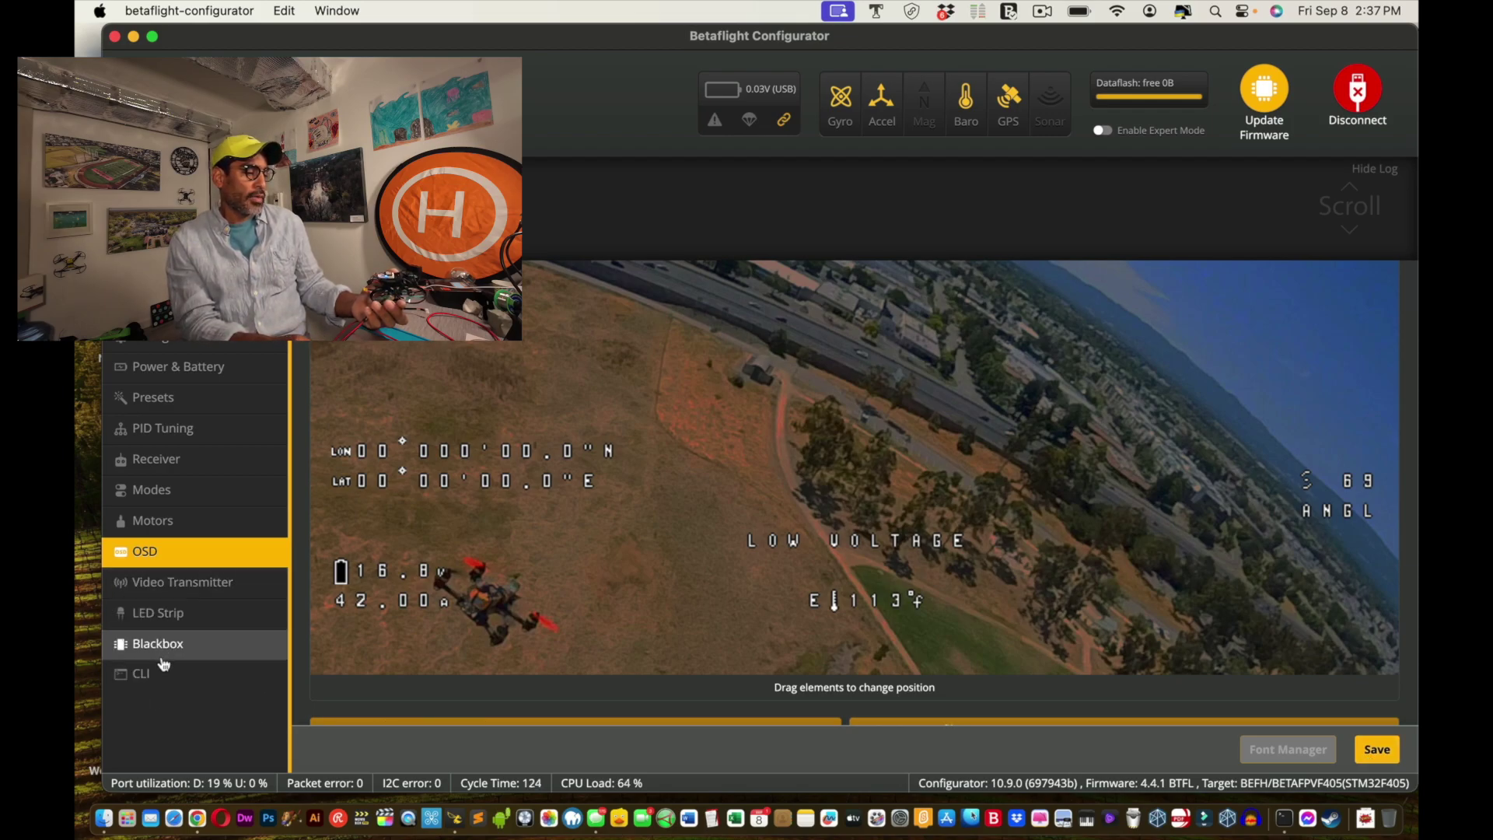
Run 'dump all' in the CLI console to list the full configuration
click(154, 673)
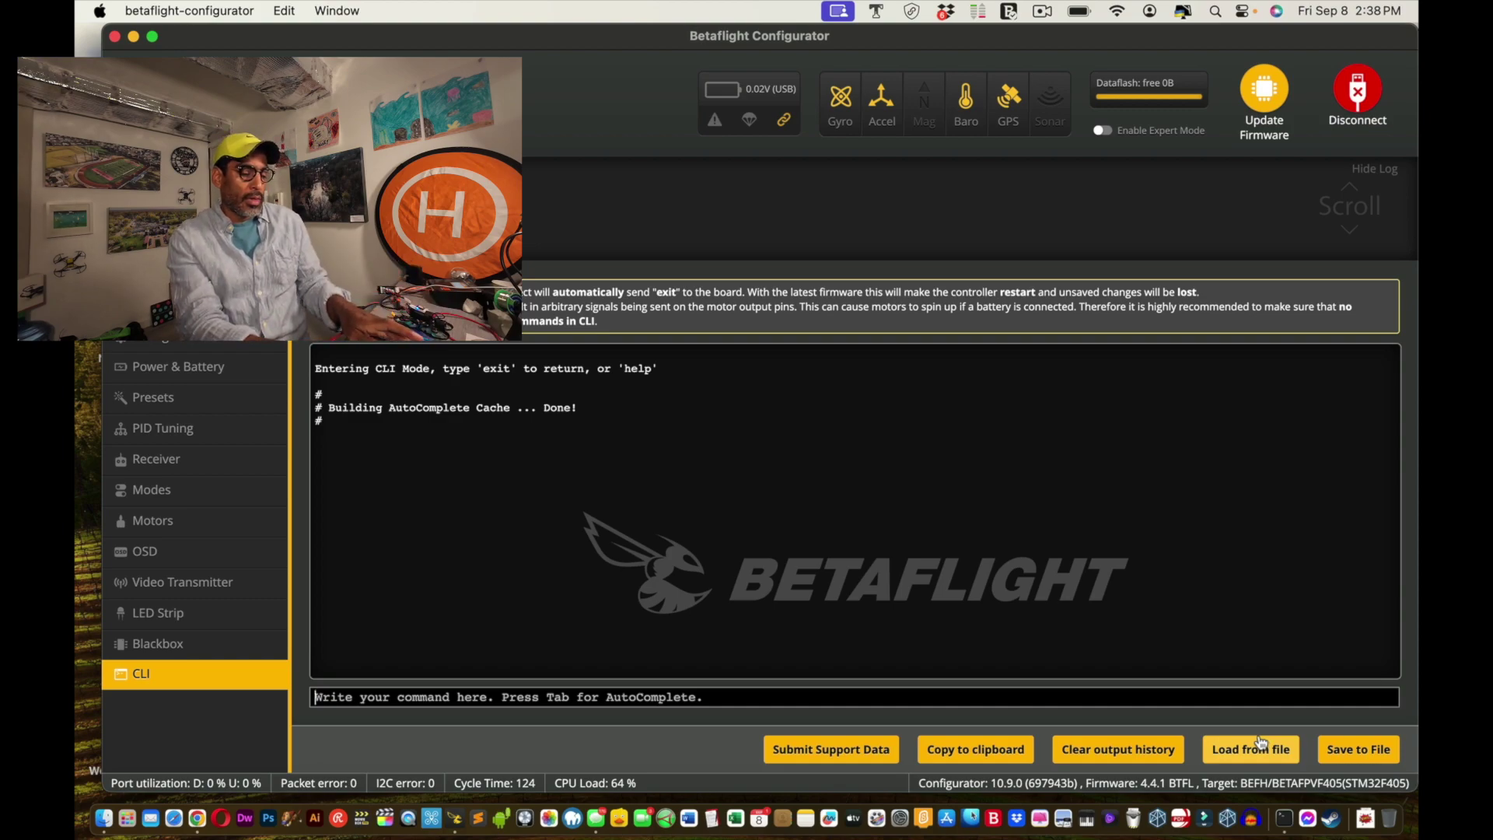
text(dump all)
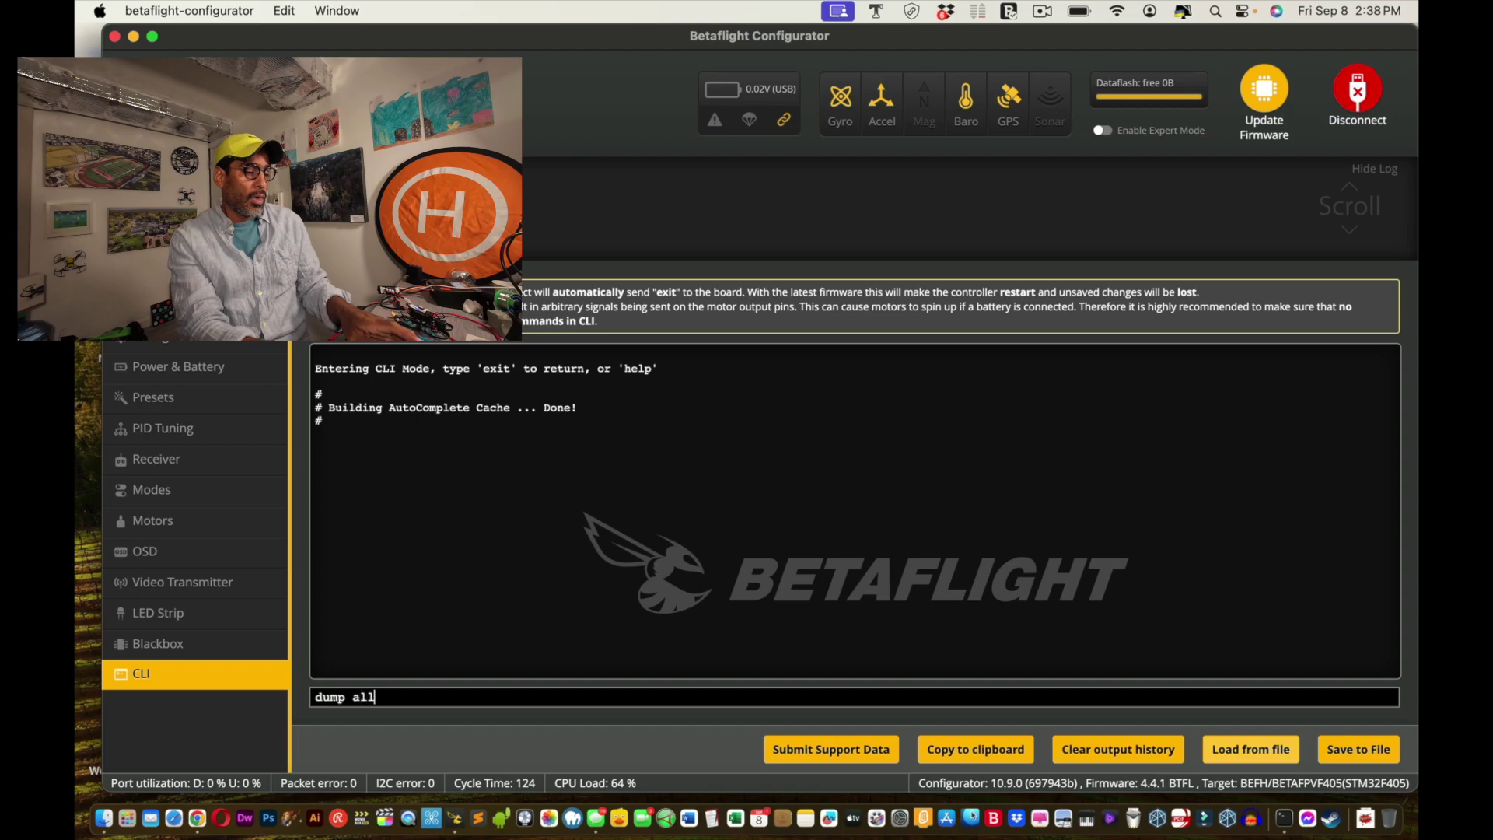
key(Return)
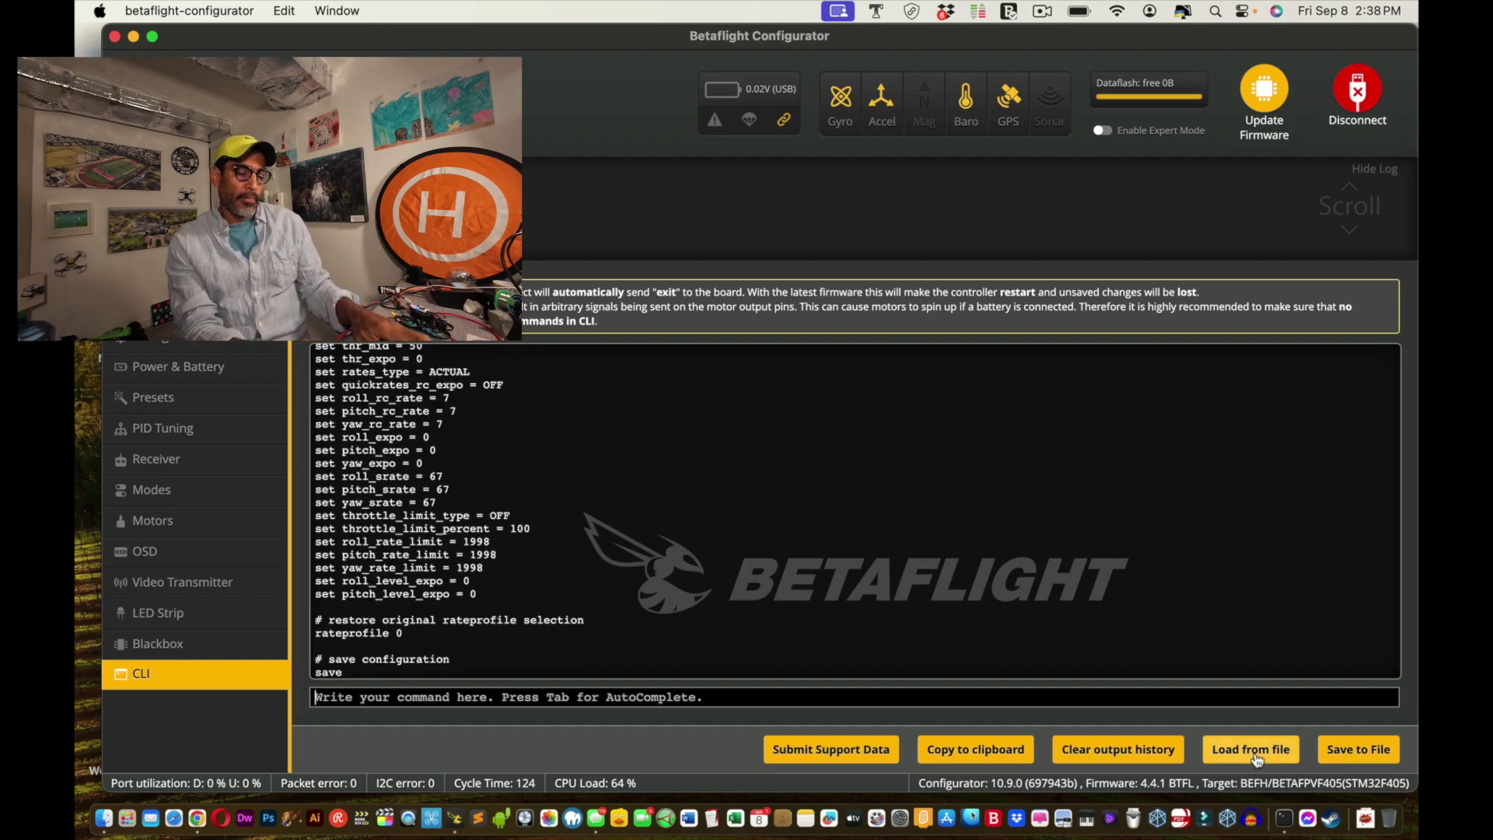
Save the CLI output as saved-settings-sept-8.txt on the Desktop and close Betaflight Configurator
click(1337, 757)
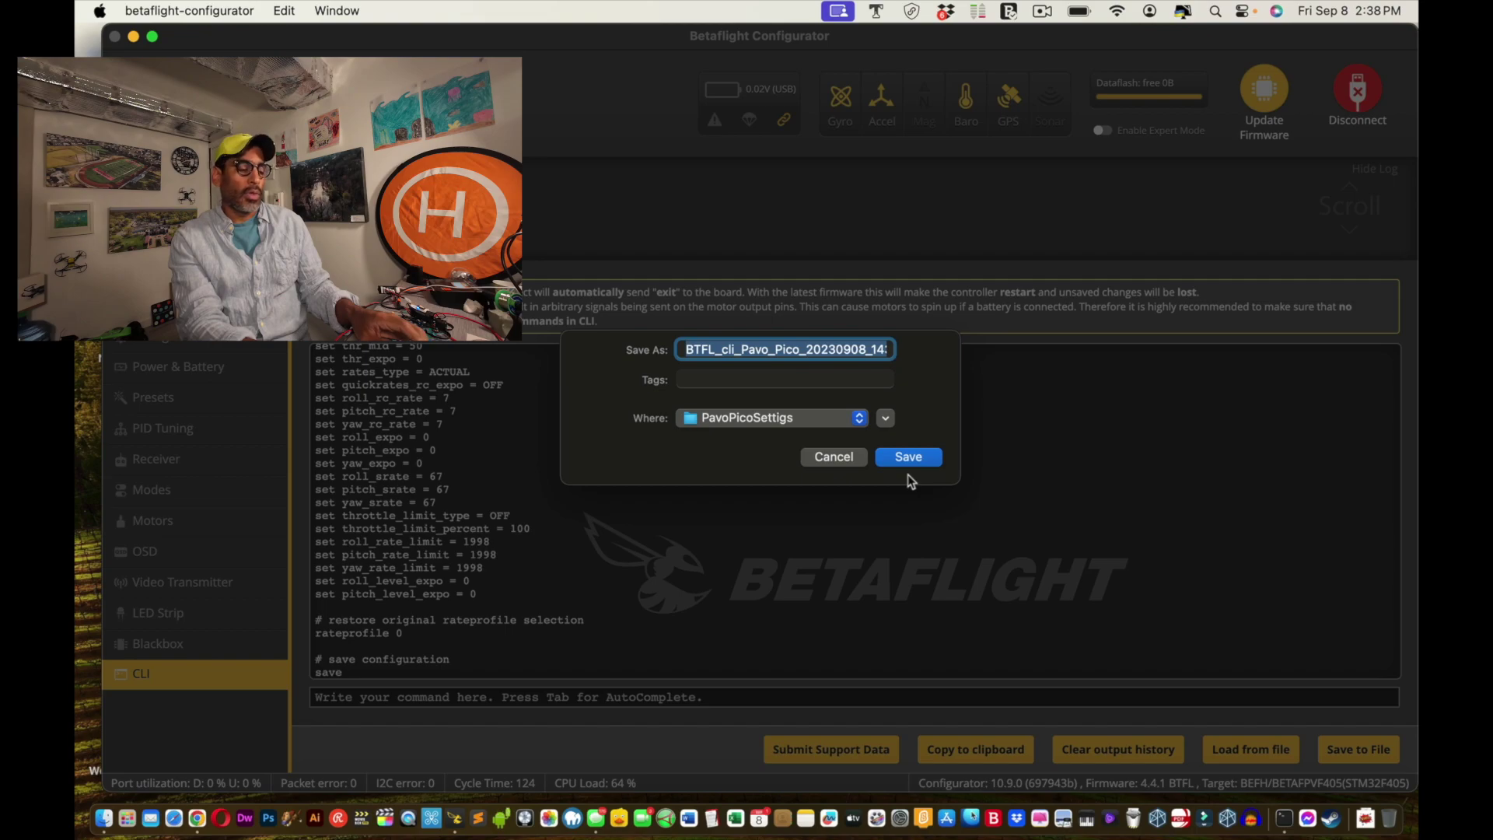
text(saved)
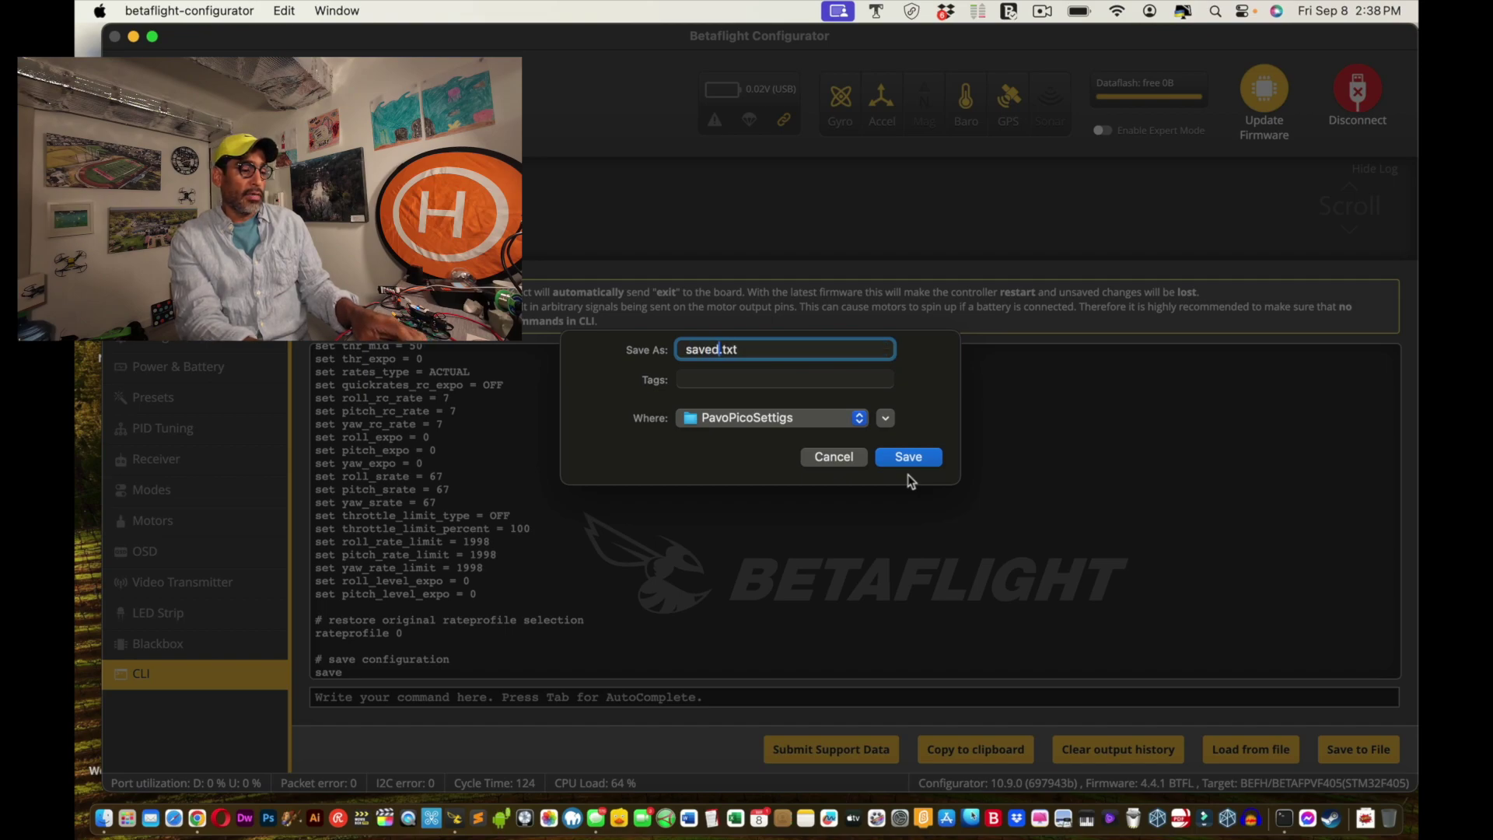
text(-setting)
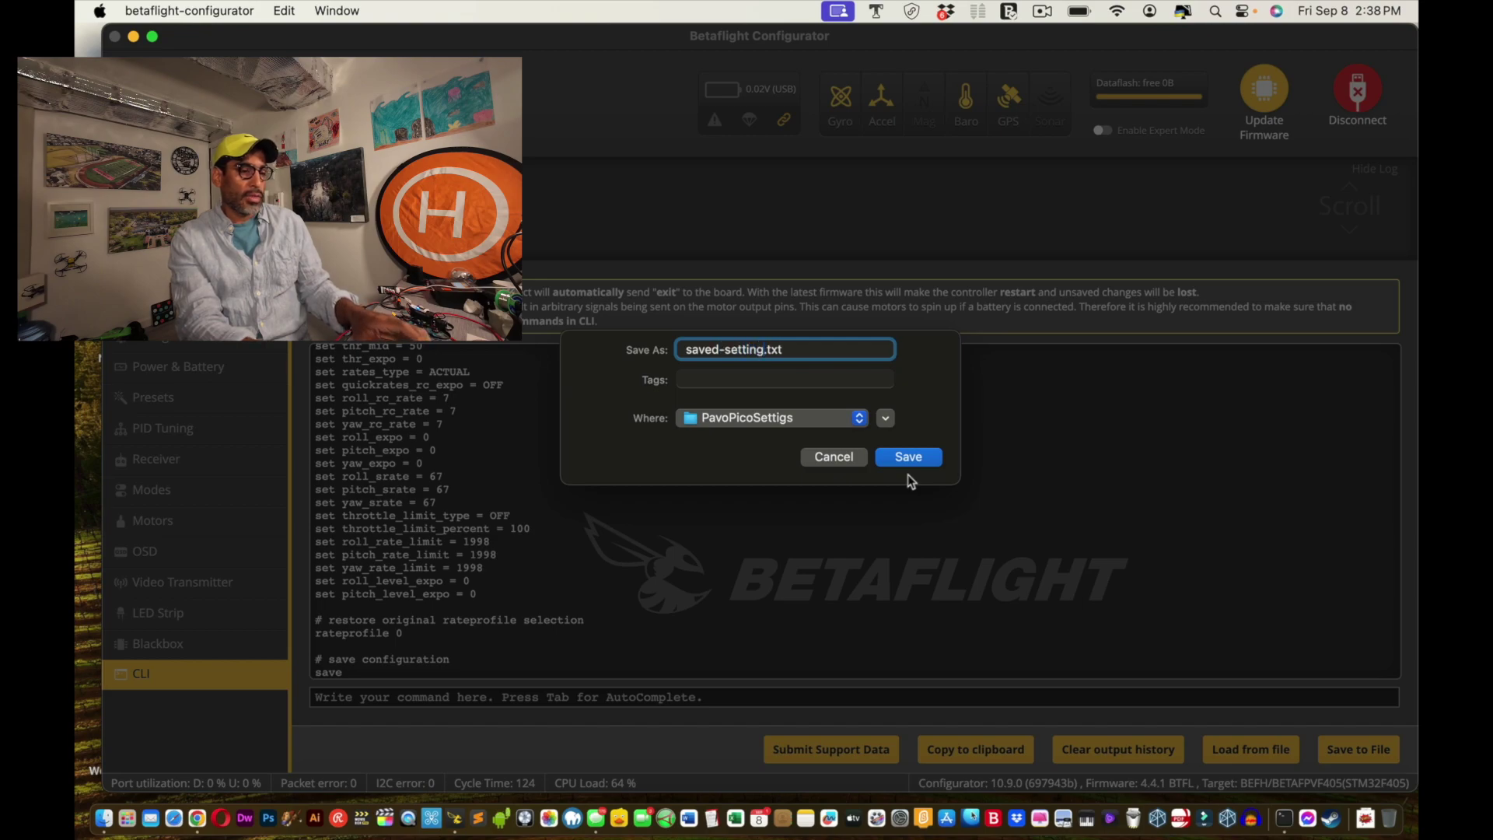
text(s)
key(BackSpace)
text(s-)
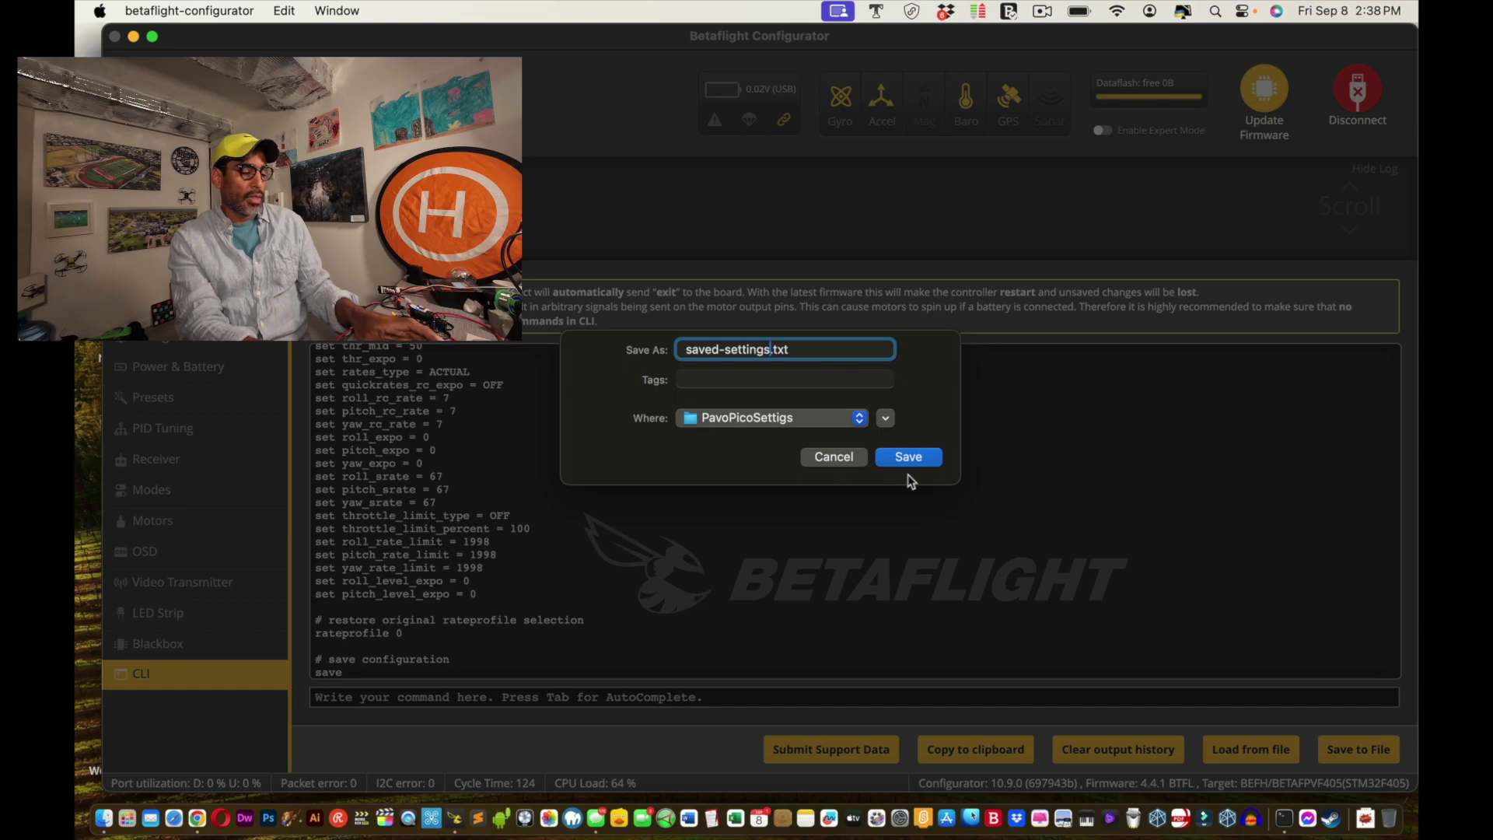
text(se)
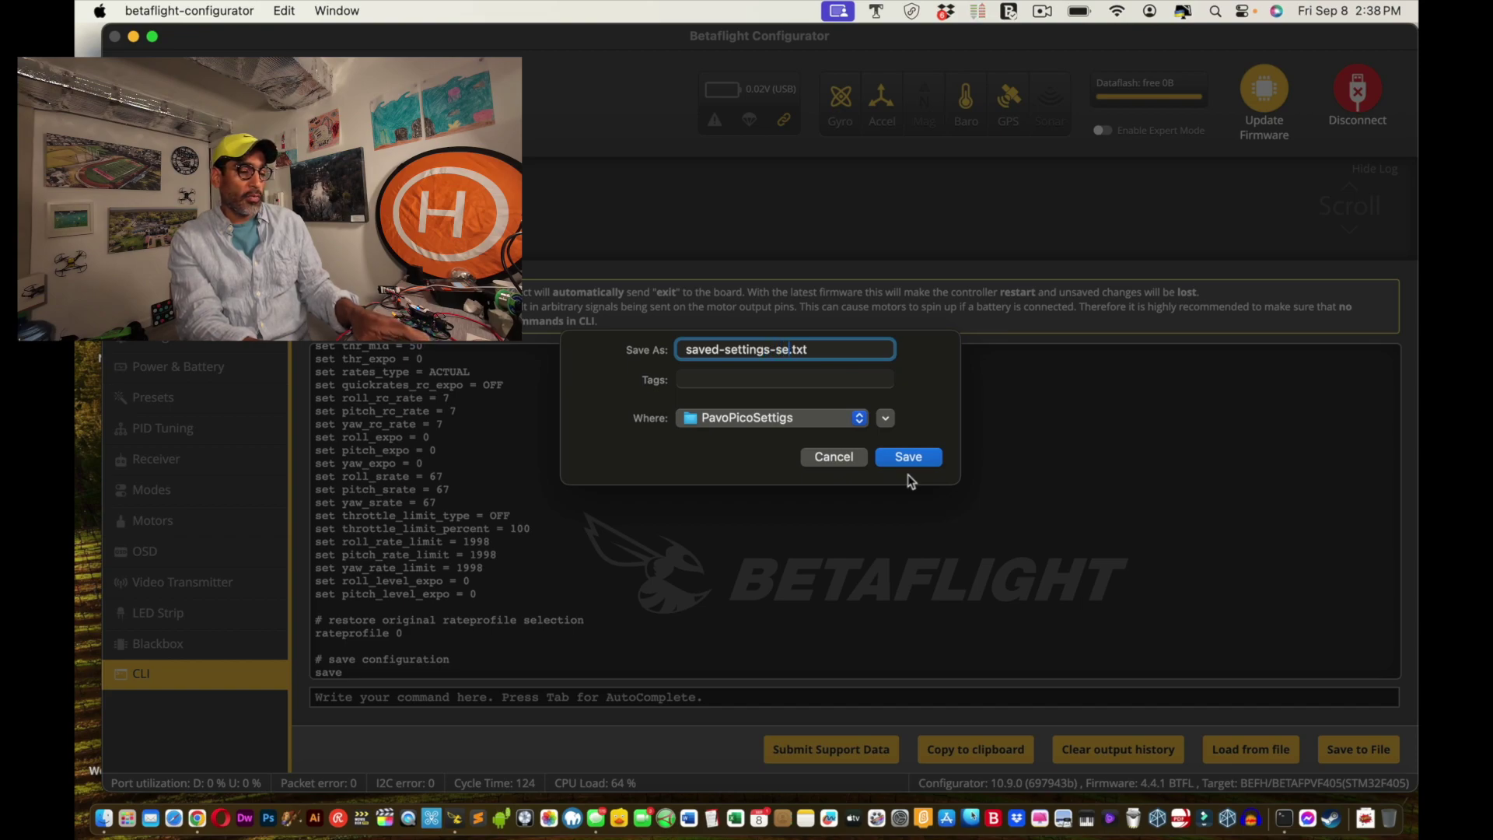
text(pt-8)
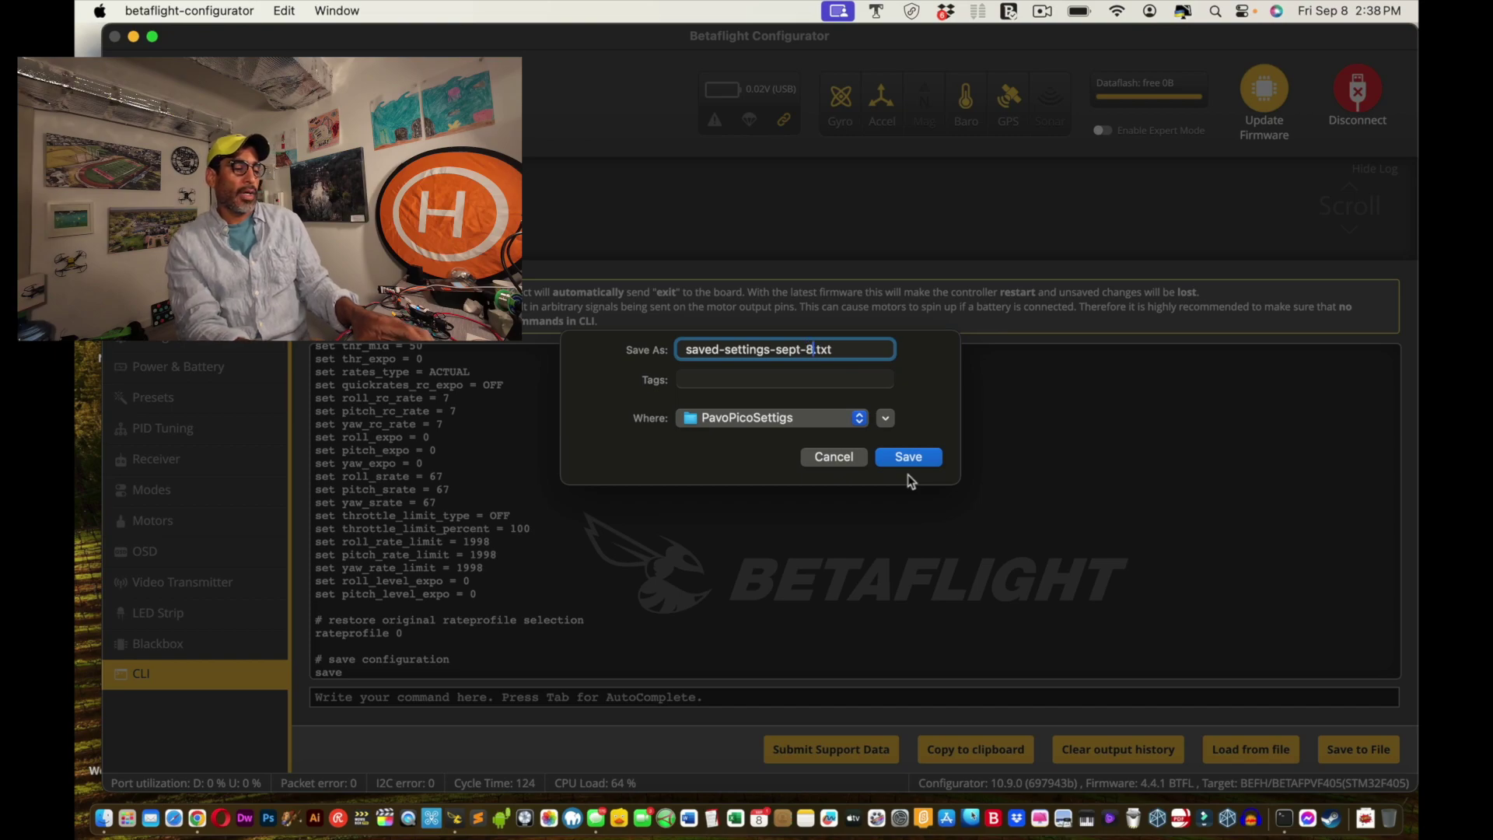
click(834, 419)
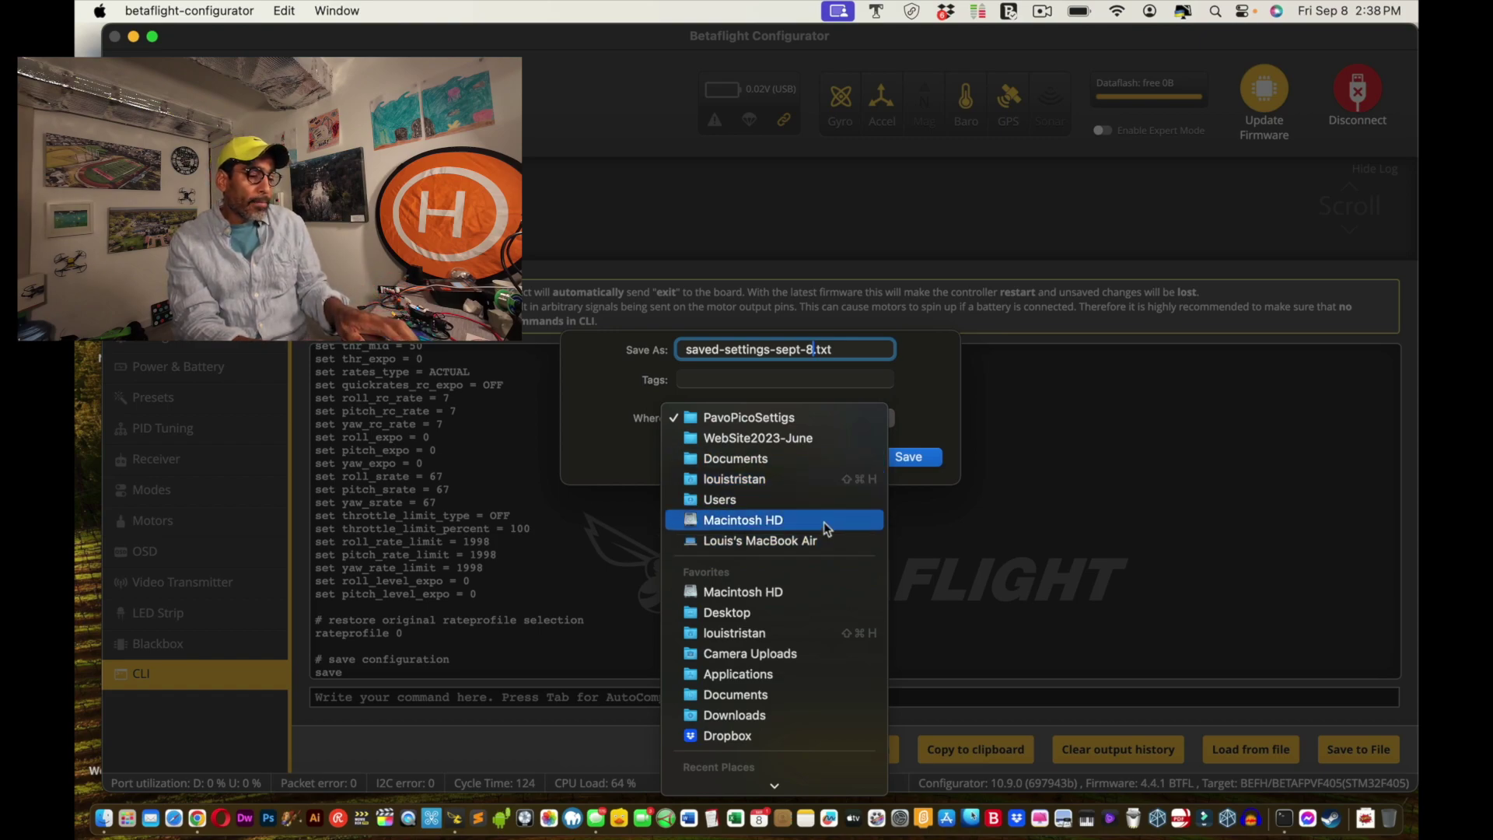
click(809, 614)
click(909, 458)
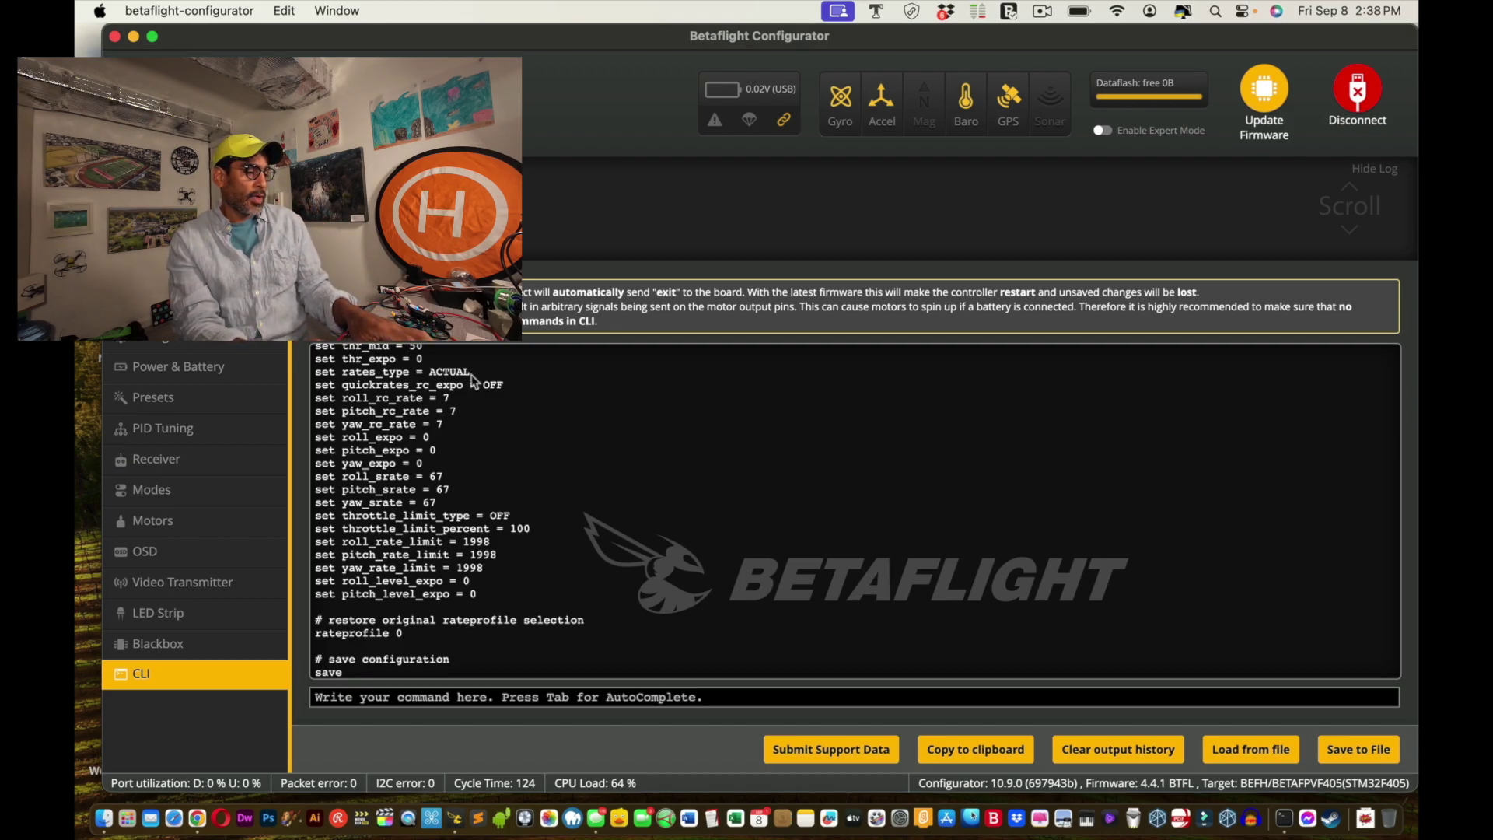
click(114, 37)
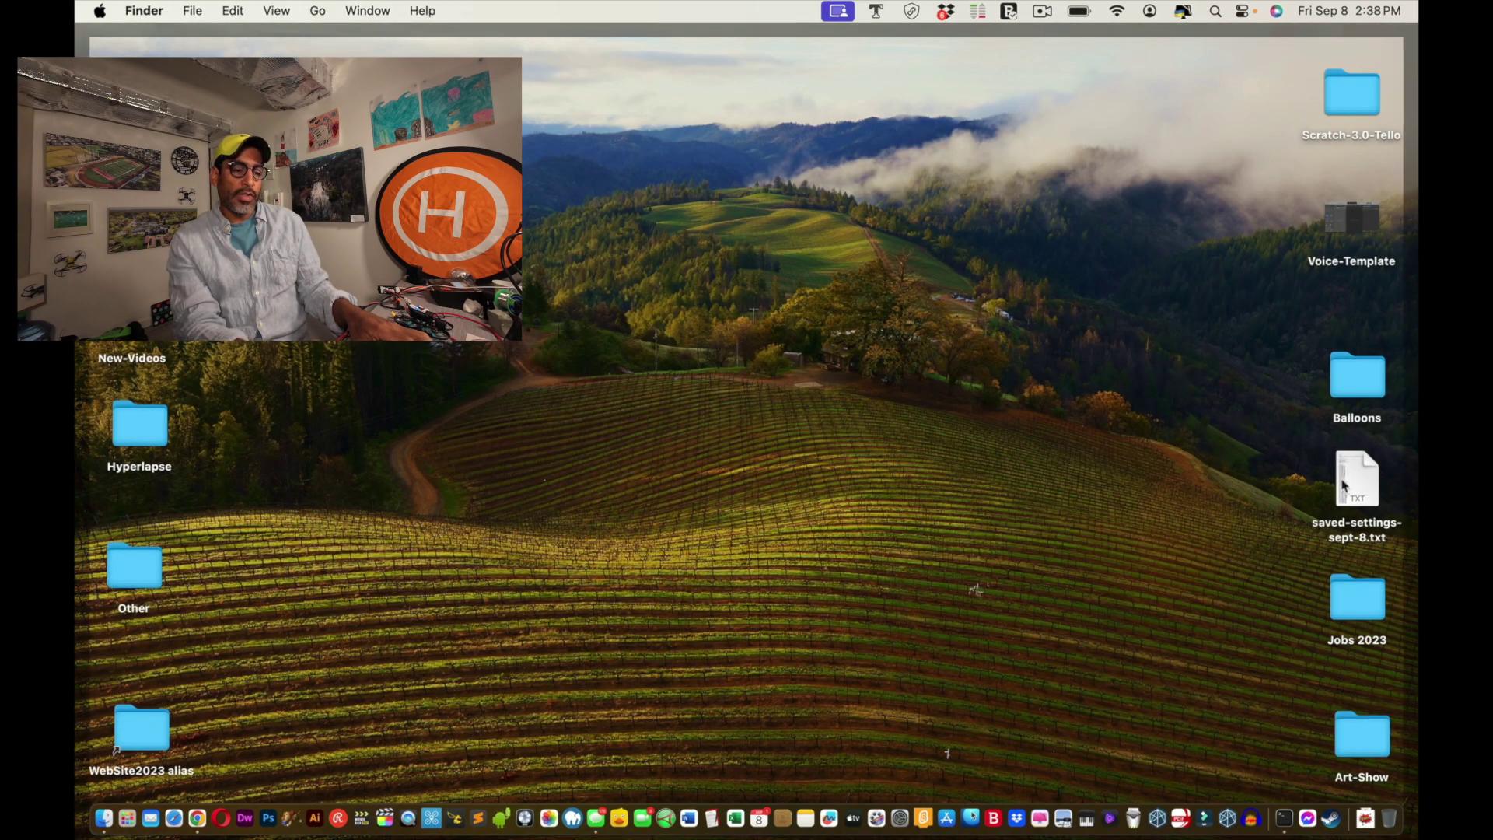
Move saved-settings-sept-8.txt to the upper middle of the desktop and quit Safari
drag(1363, 498, 1154, 173)
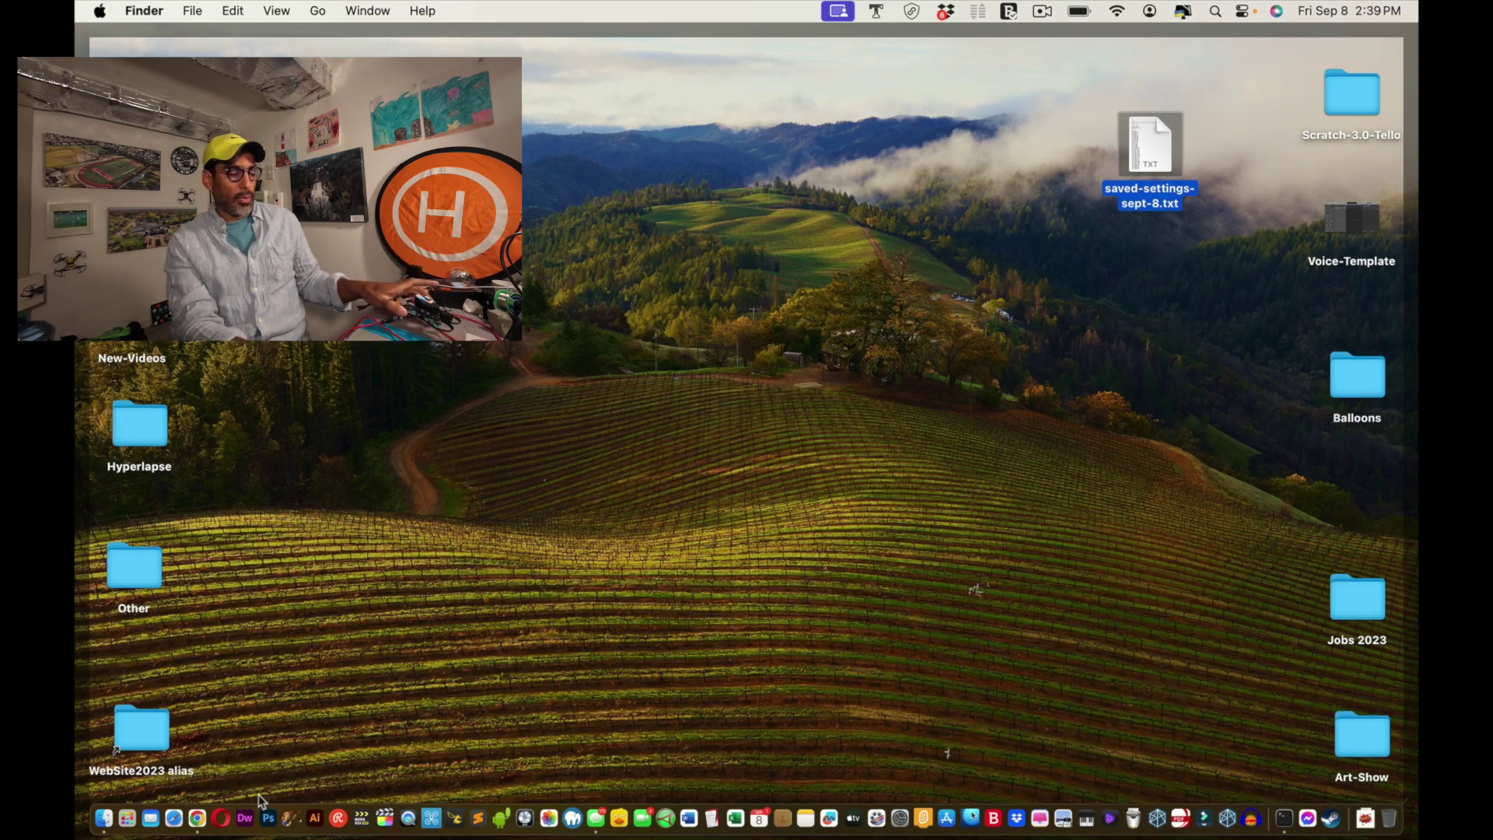
drag(176, 821, 179, 781)
Open Chrome with the personal profile and search for 'pavo pico firmware update'
click(197, 818)
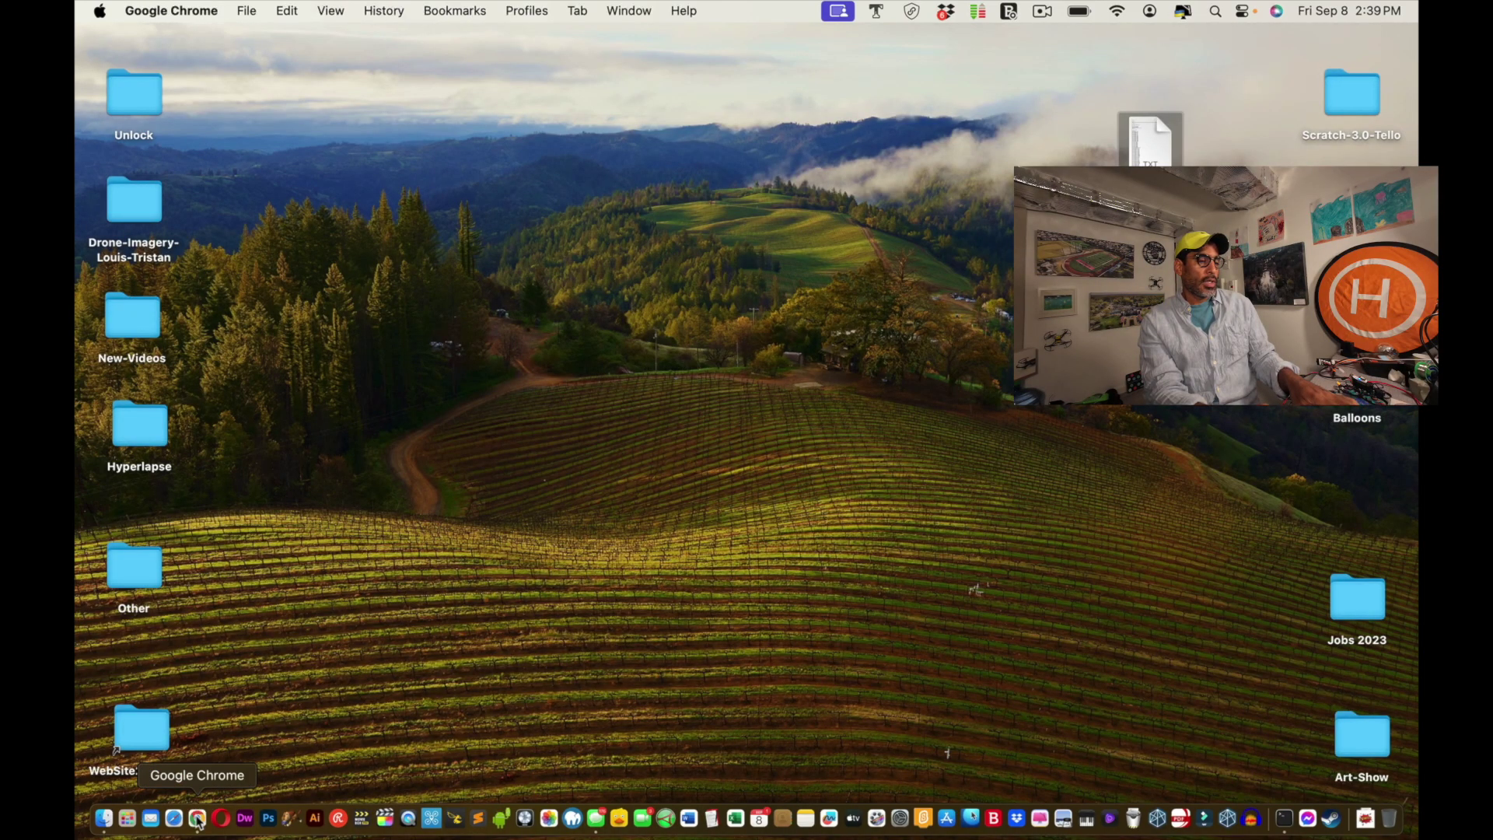
click(665, 365)
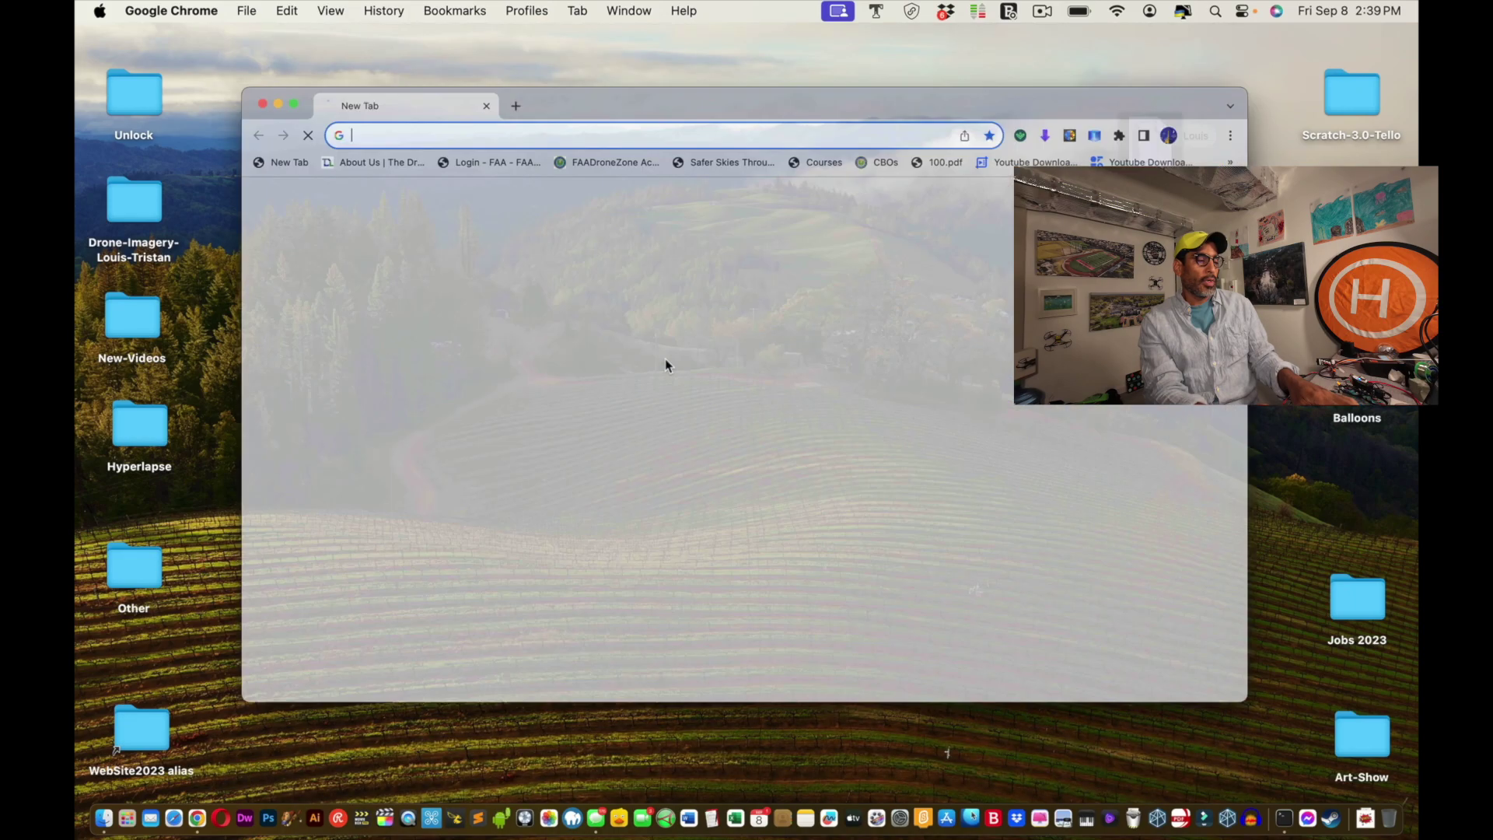
text(pa)
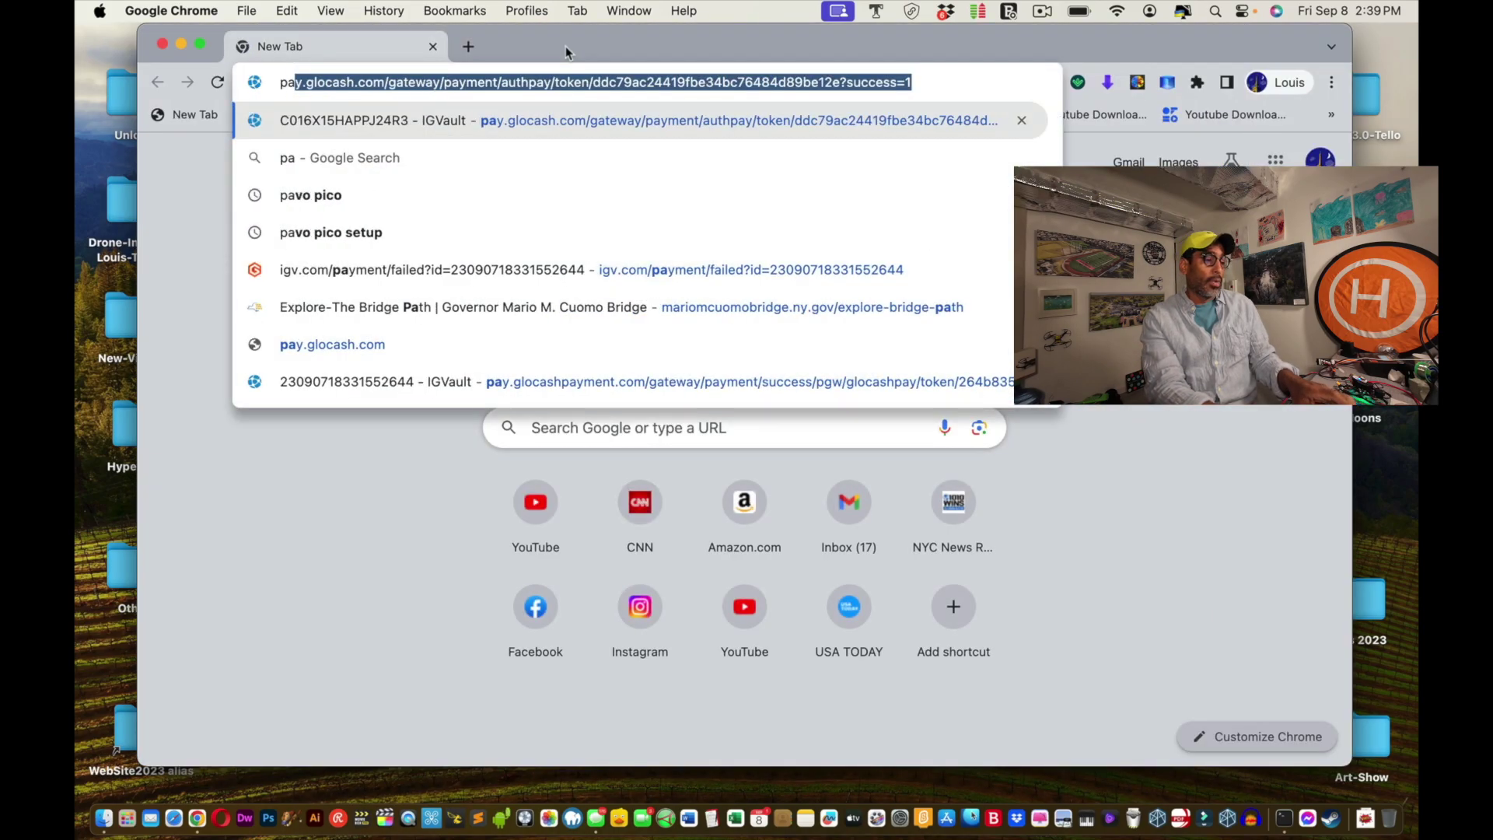
text(vo pico)
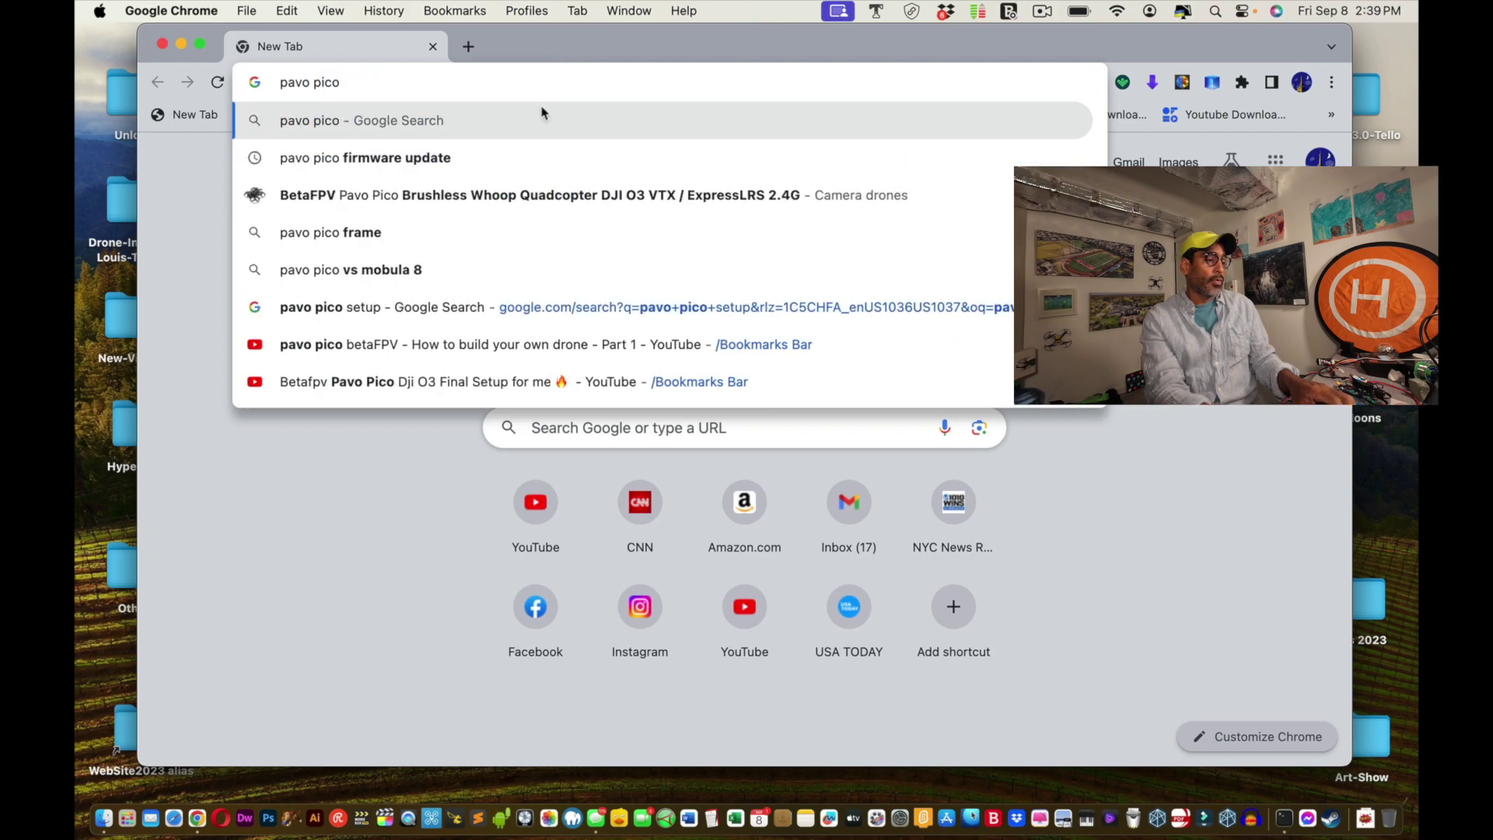
click(511, 161)
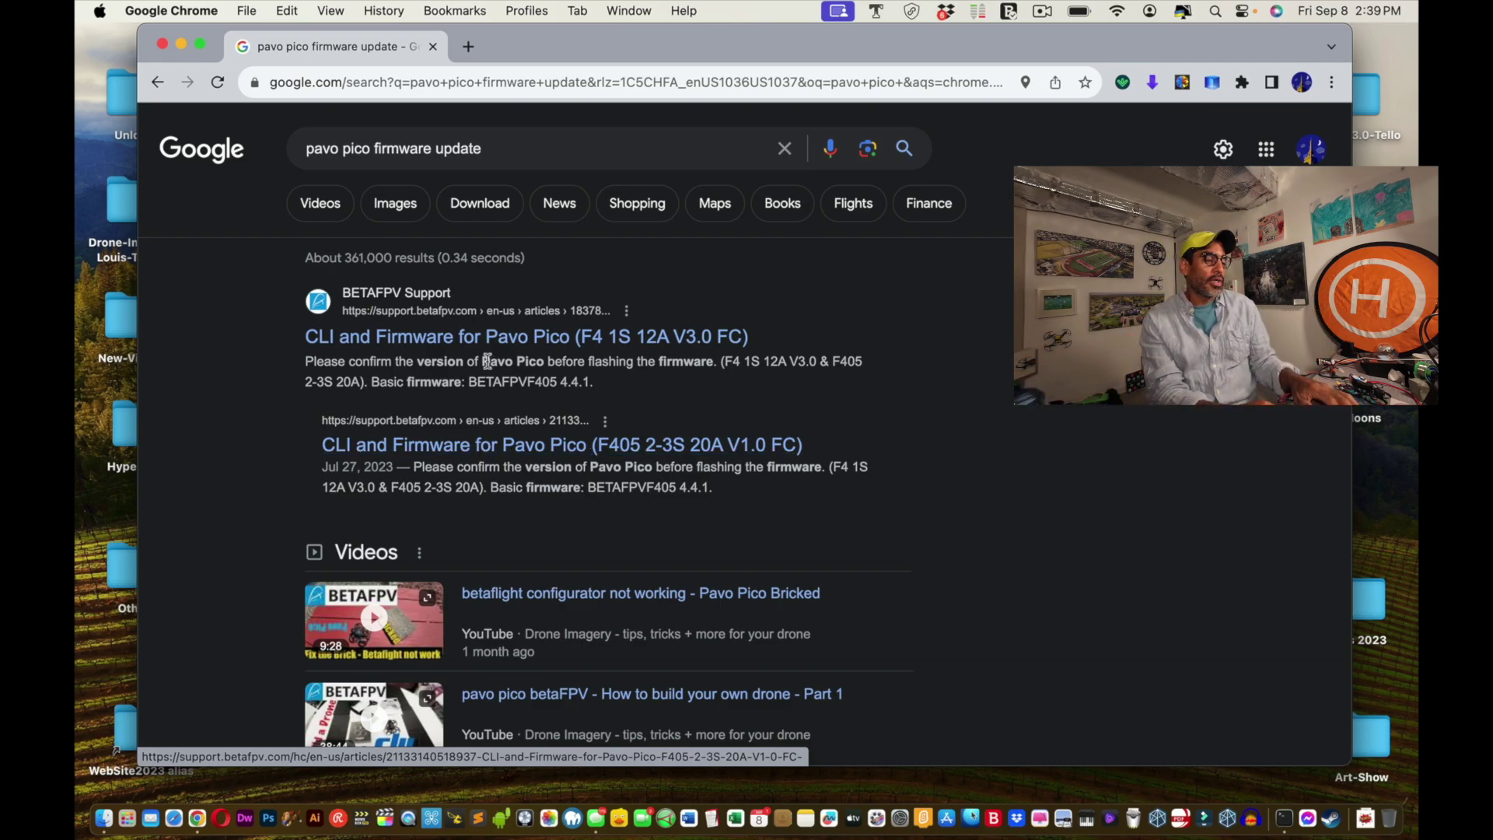
Open the Pavo Pico F4 1S 12A V3.0 article and download its ELRS2.4g CLI .txt file
click(470, 339)
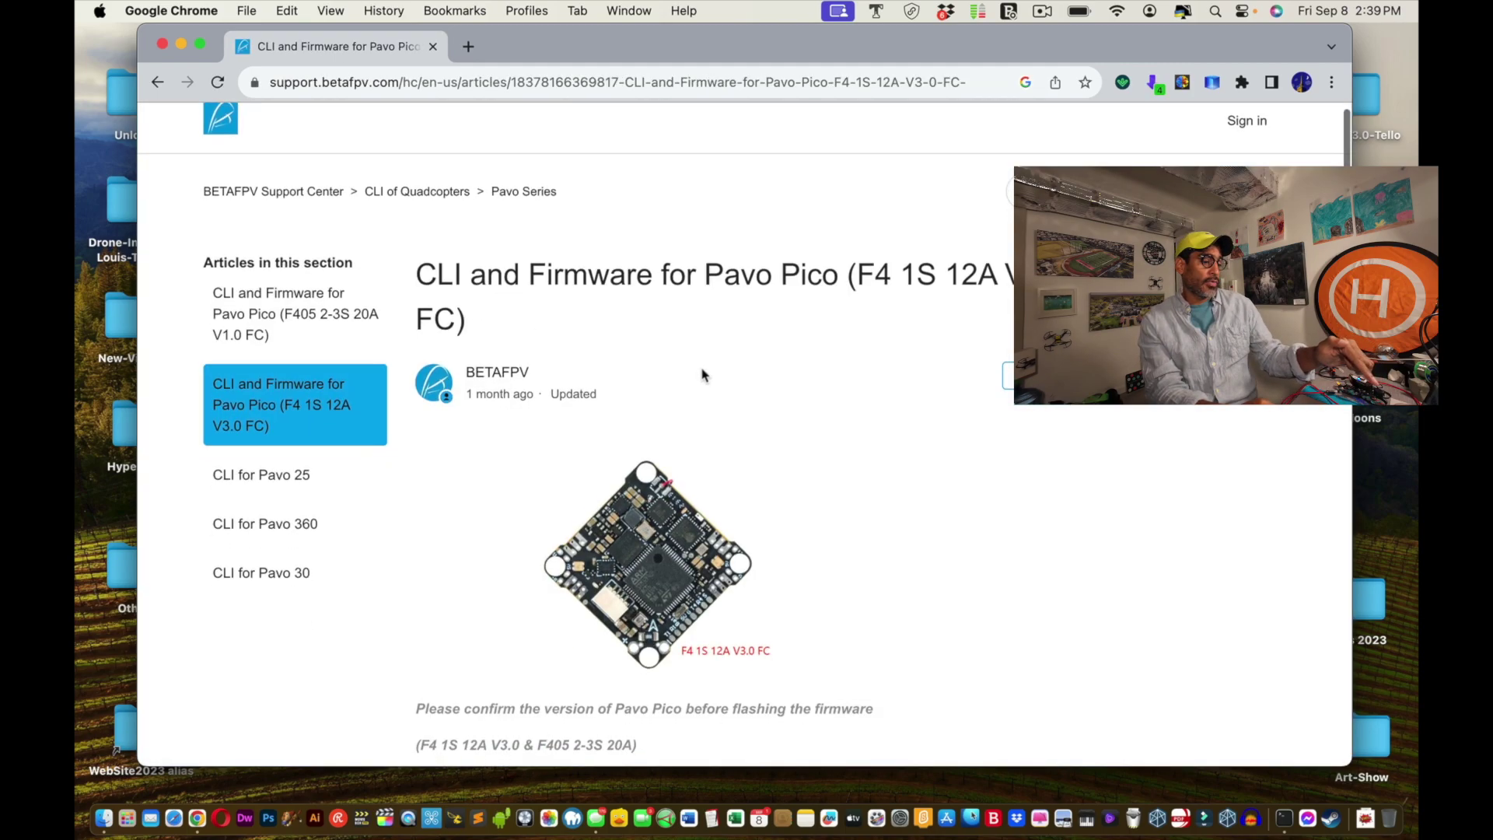
scroll(702, 375, down, 6)
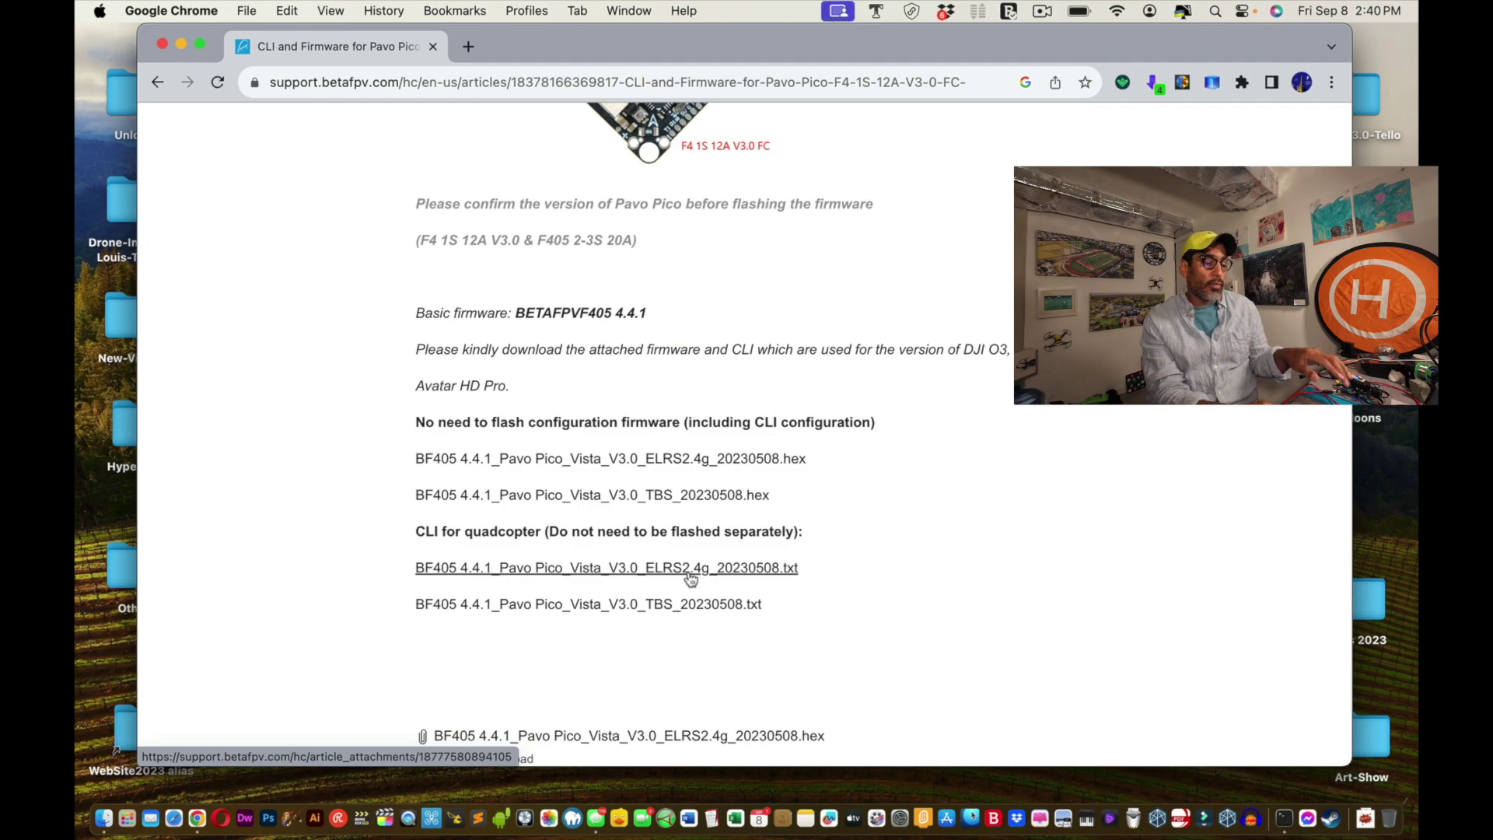
click(684, 570)
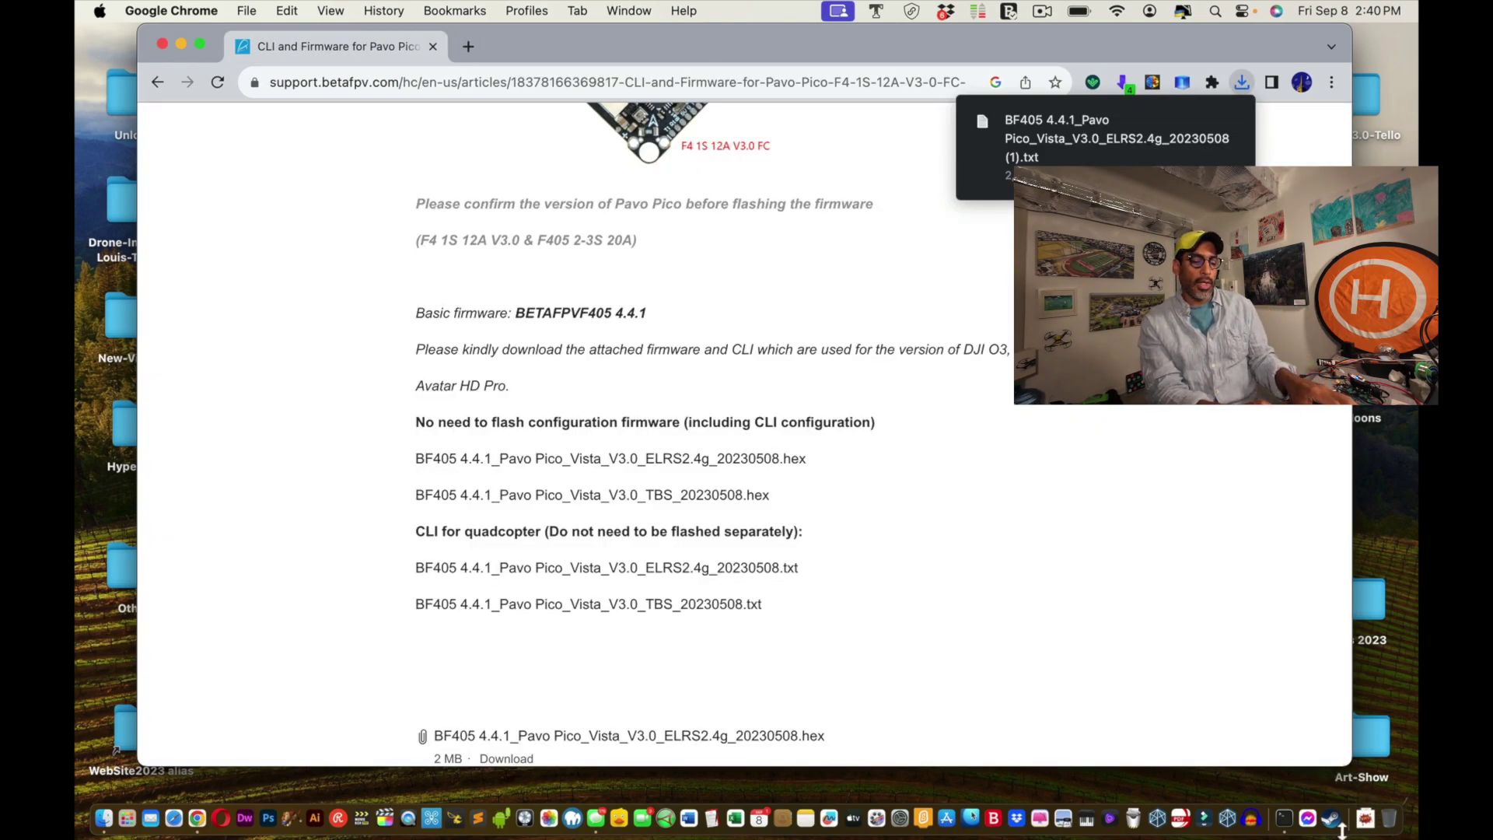
Open the downloaded ELRS2.4g CLI file in TextEdit, select all its text, then return to the BETAFPV page
click(1365, 818)
click(1317, 719)
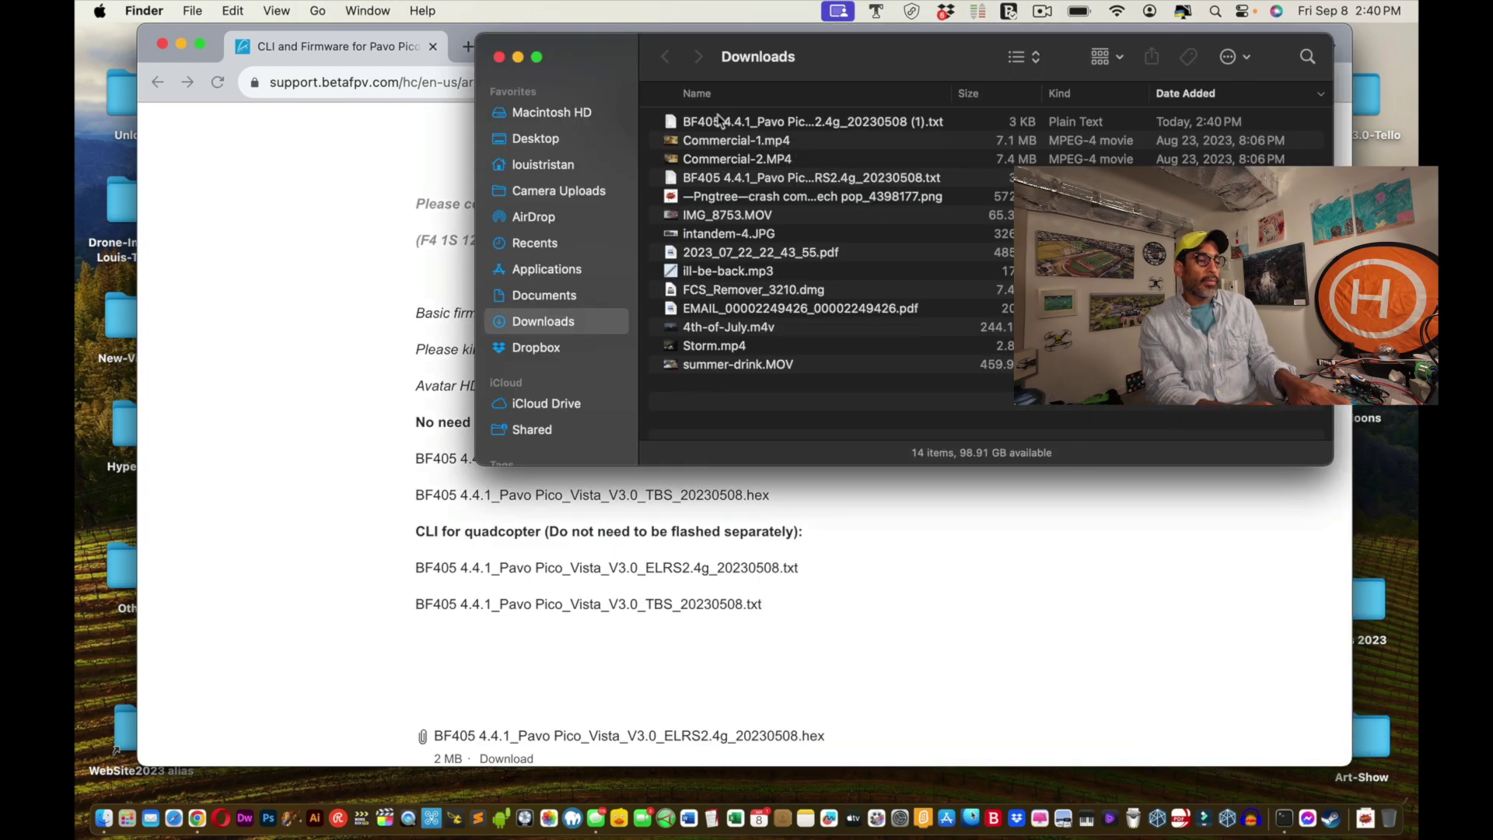
click(720, 121)
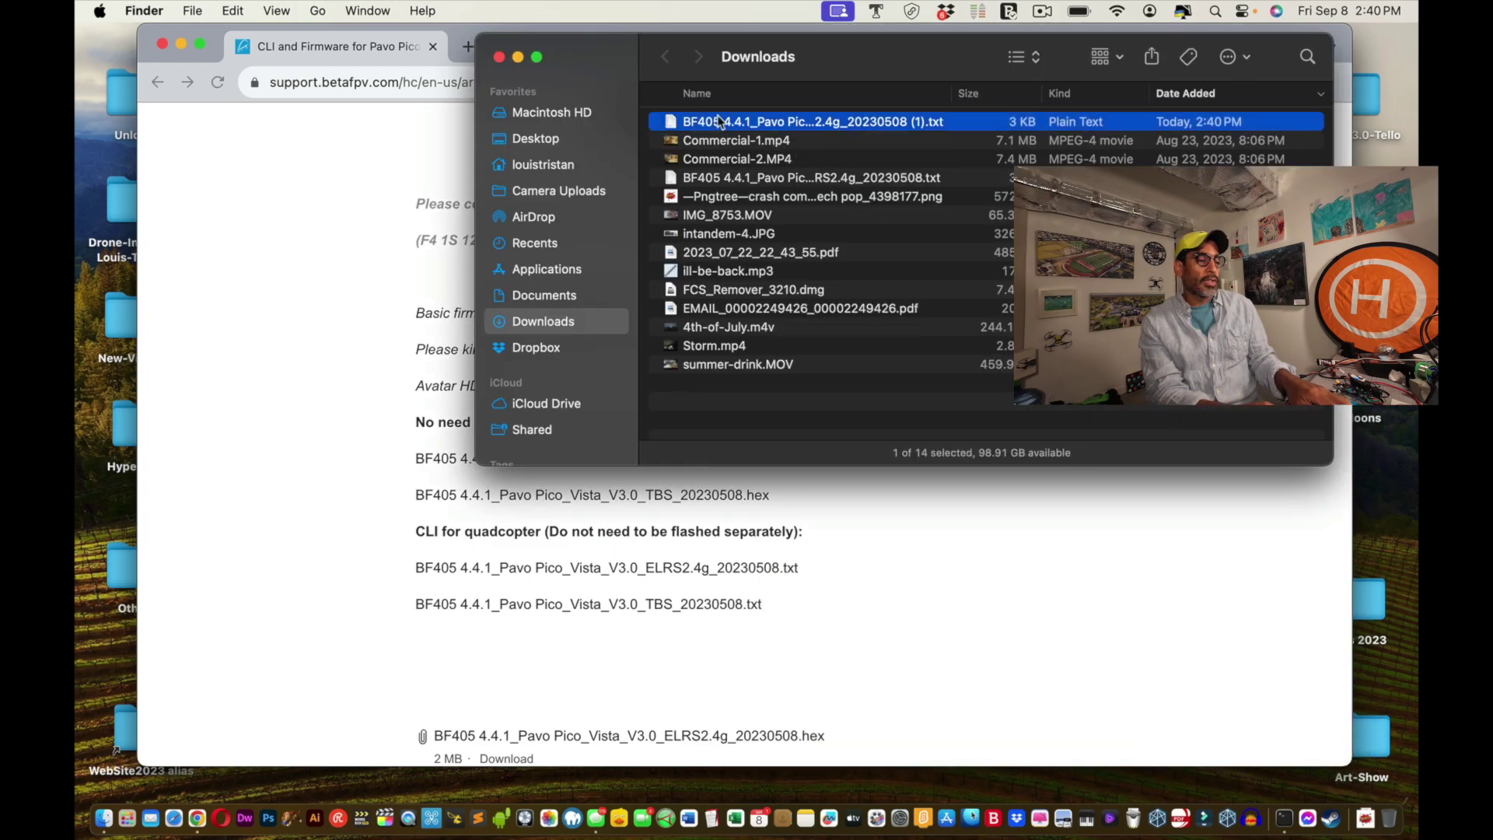
double_click(670, 123)
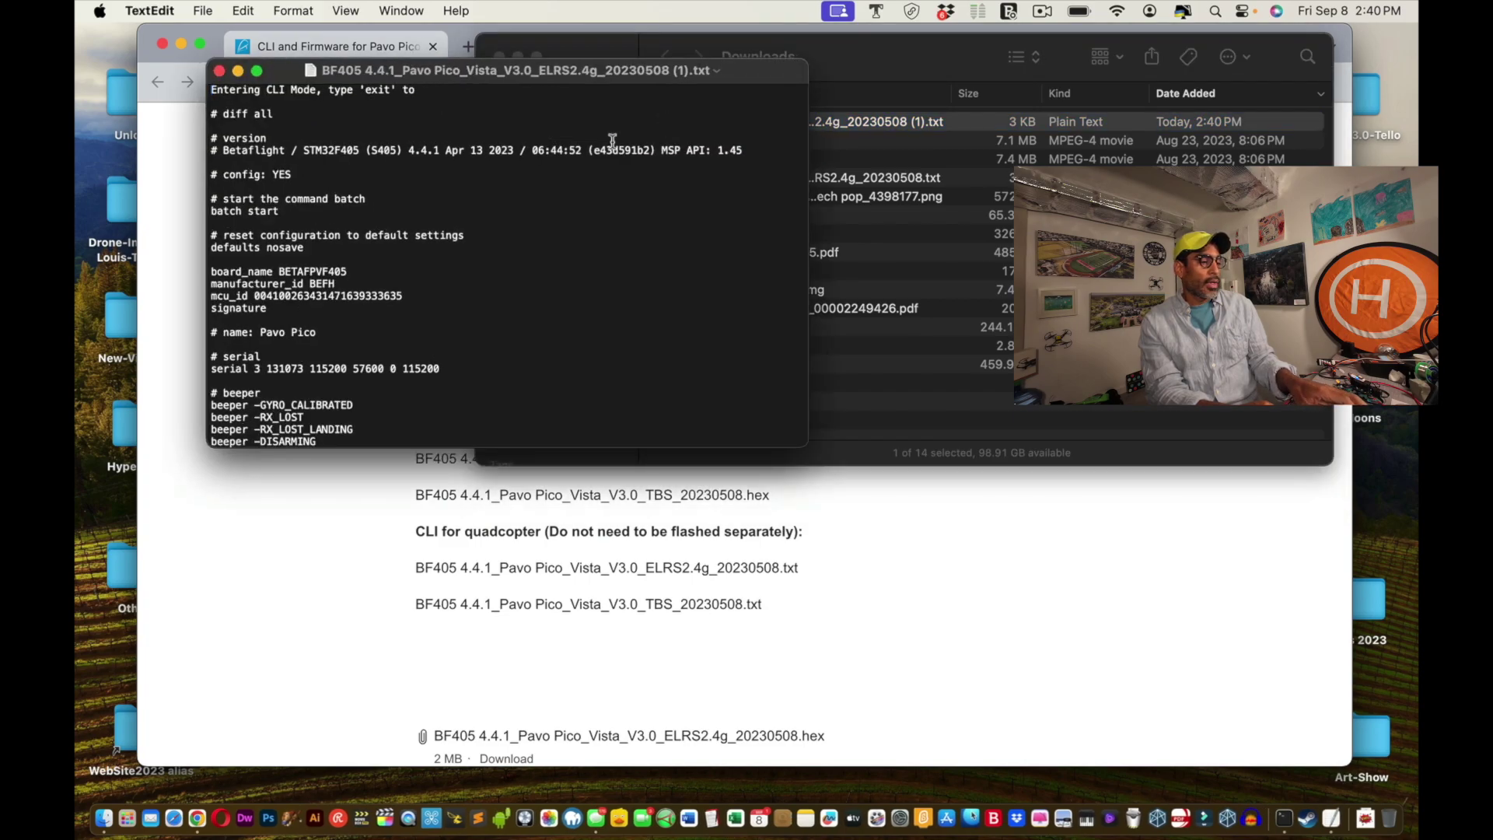
key(super+a)
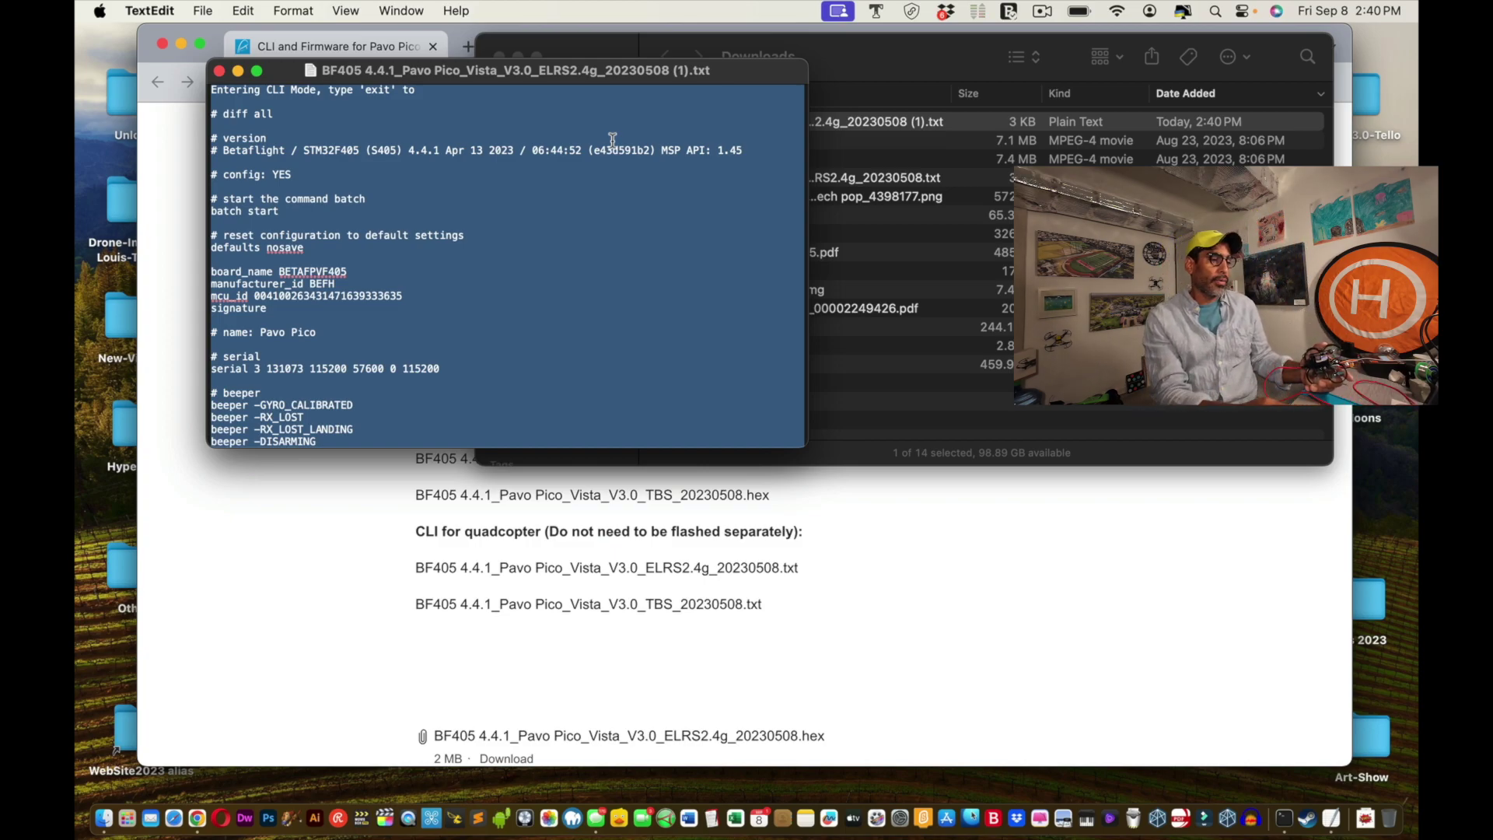
click(343, 493)
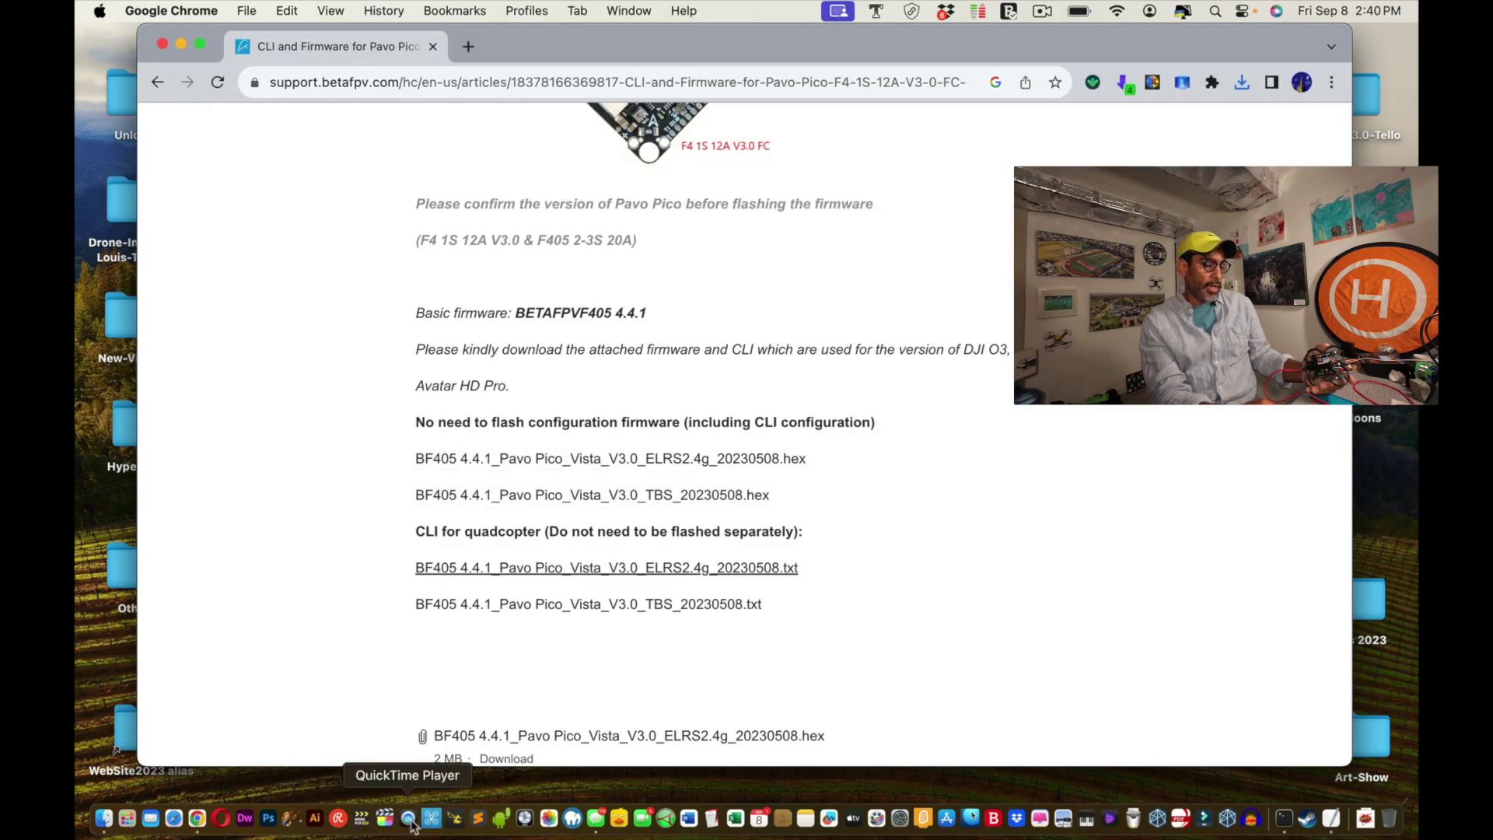
Launch Betaflight Configurator, connect to the Pavo Pico and show the CLI console
click(454, 817)
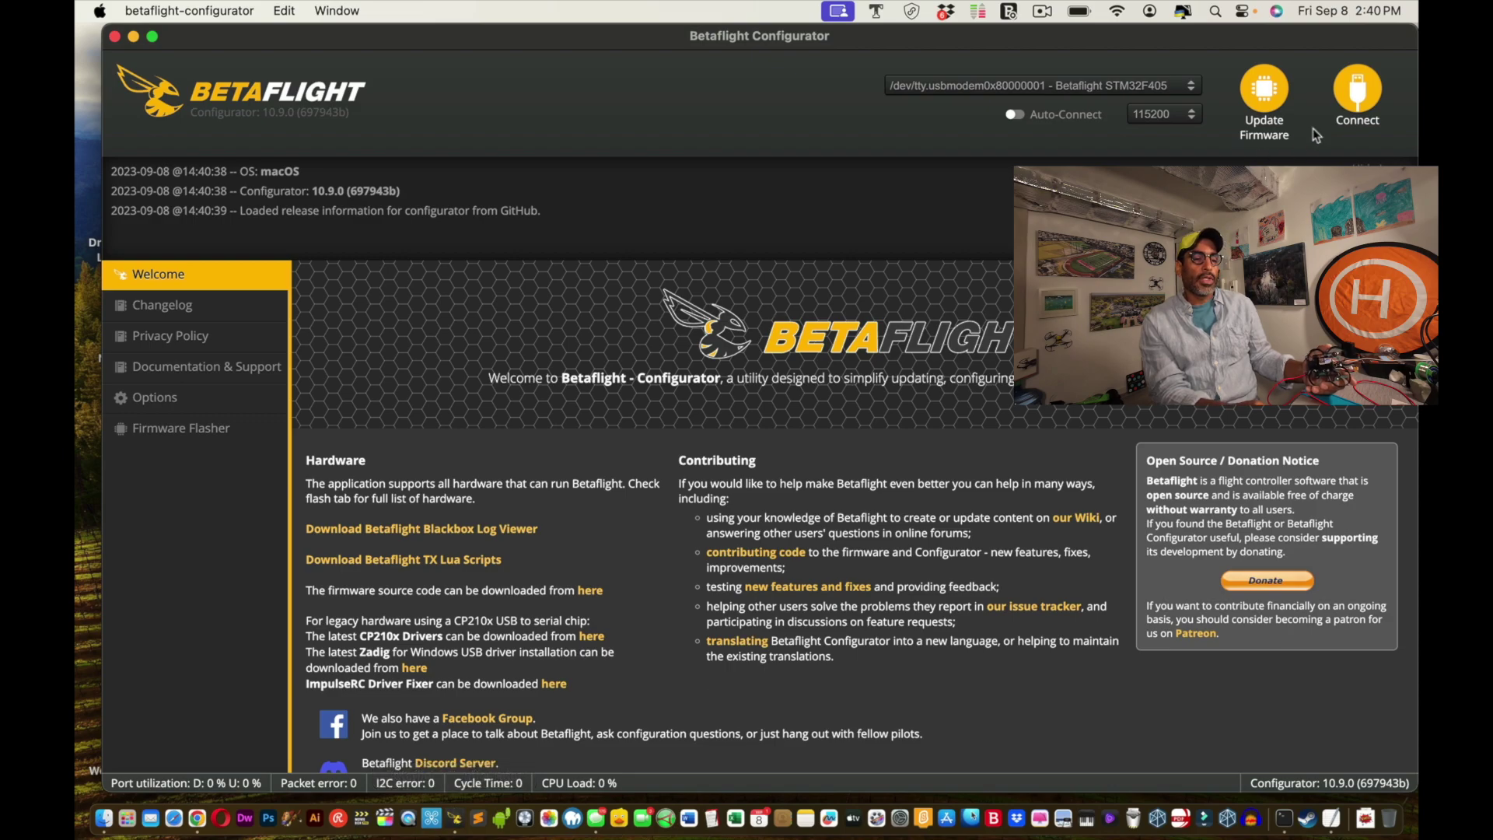
click(1356, 95)
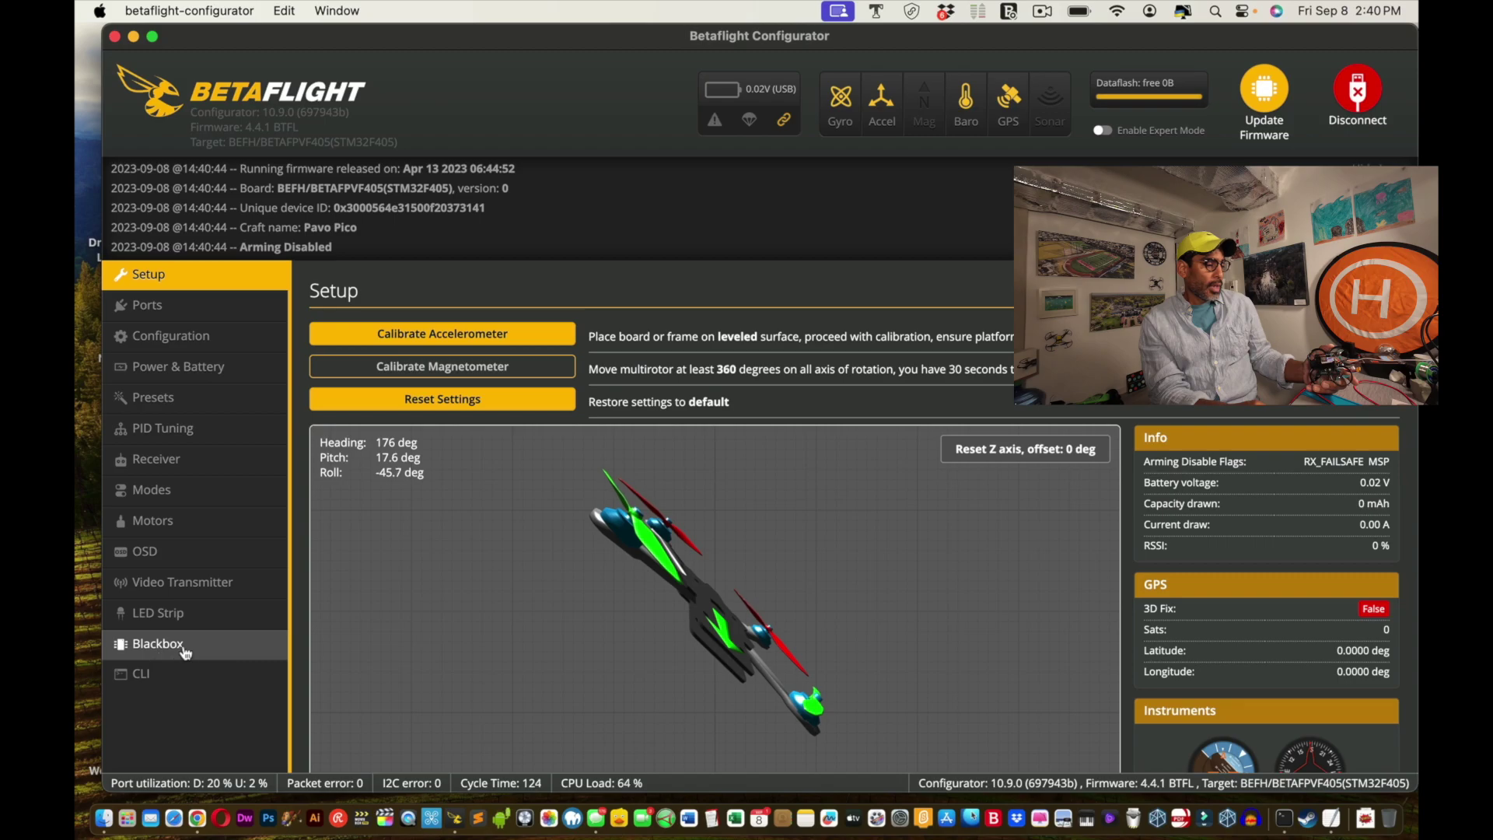
click(144, 674)
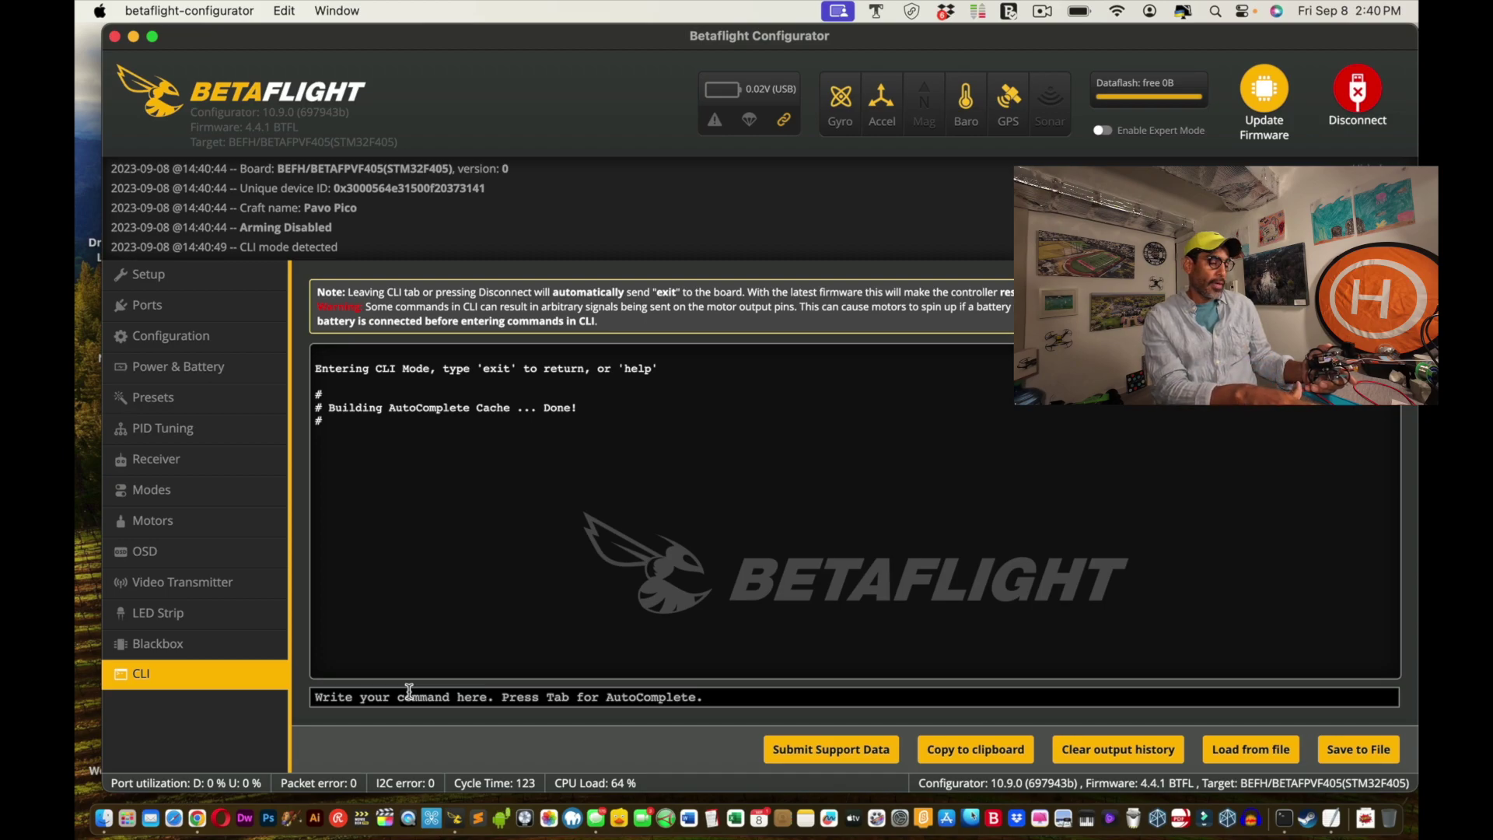
Send the 'save' command to the board from the CLI
click(409, 690)
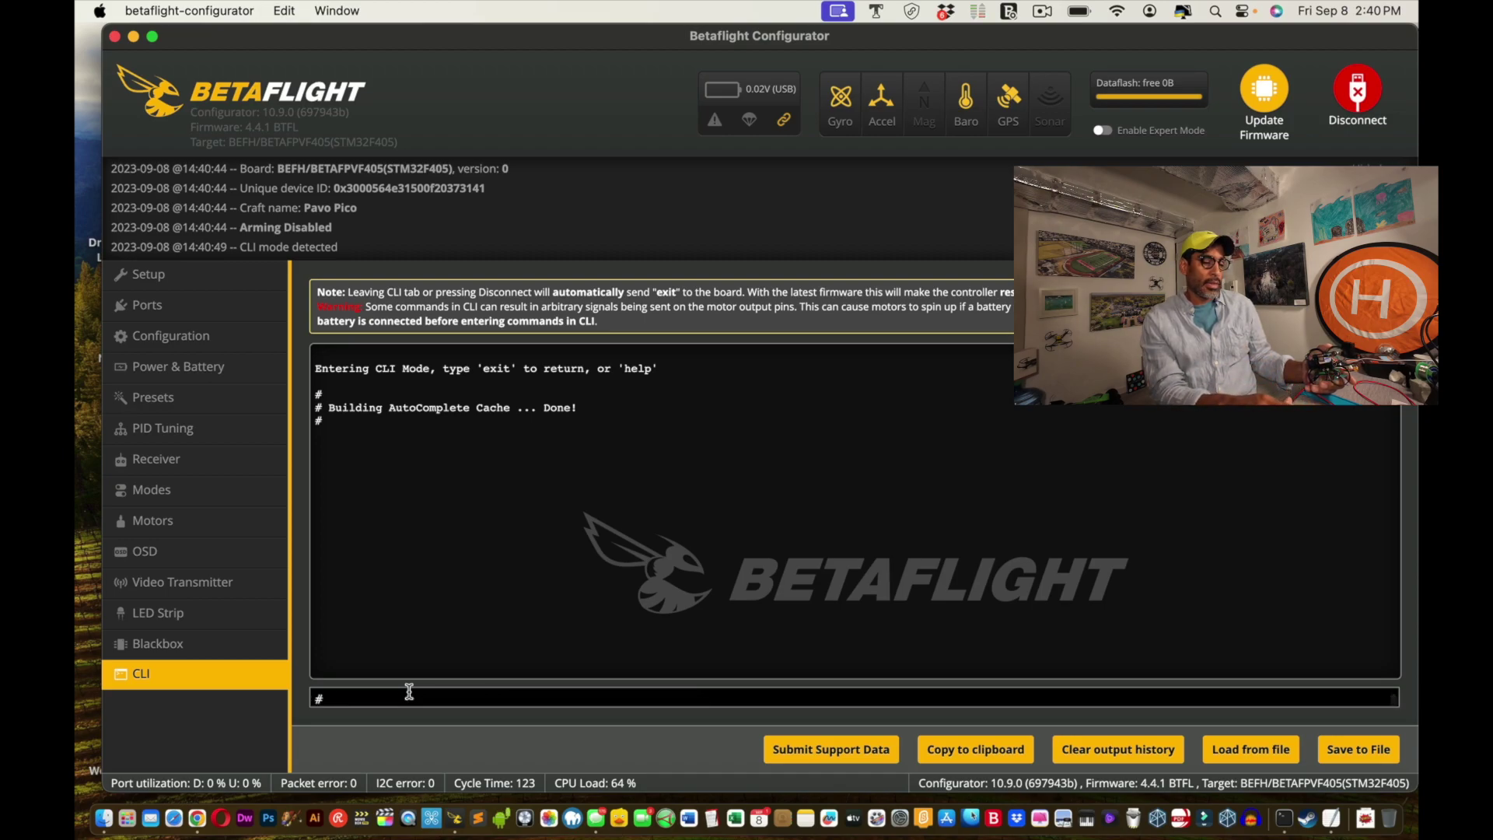
text(save configuration)
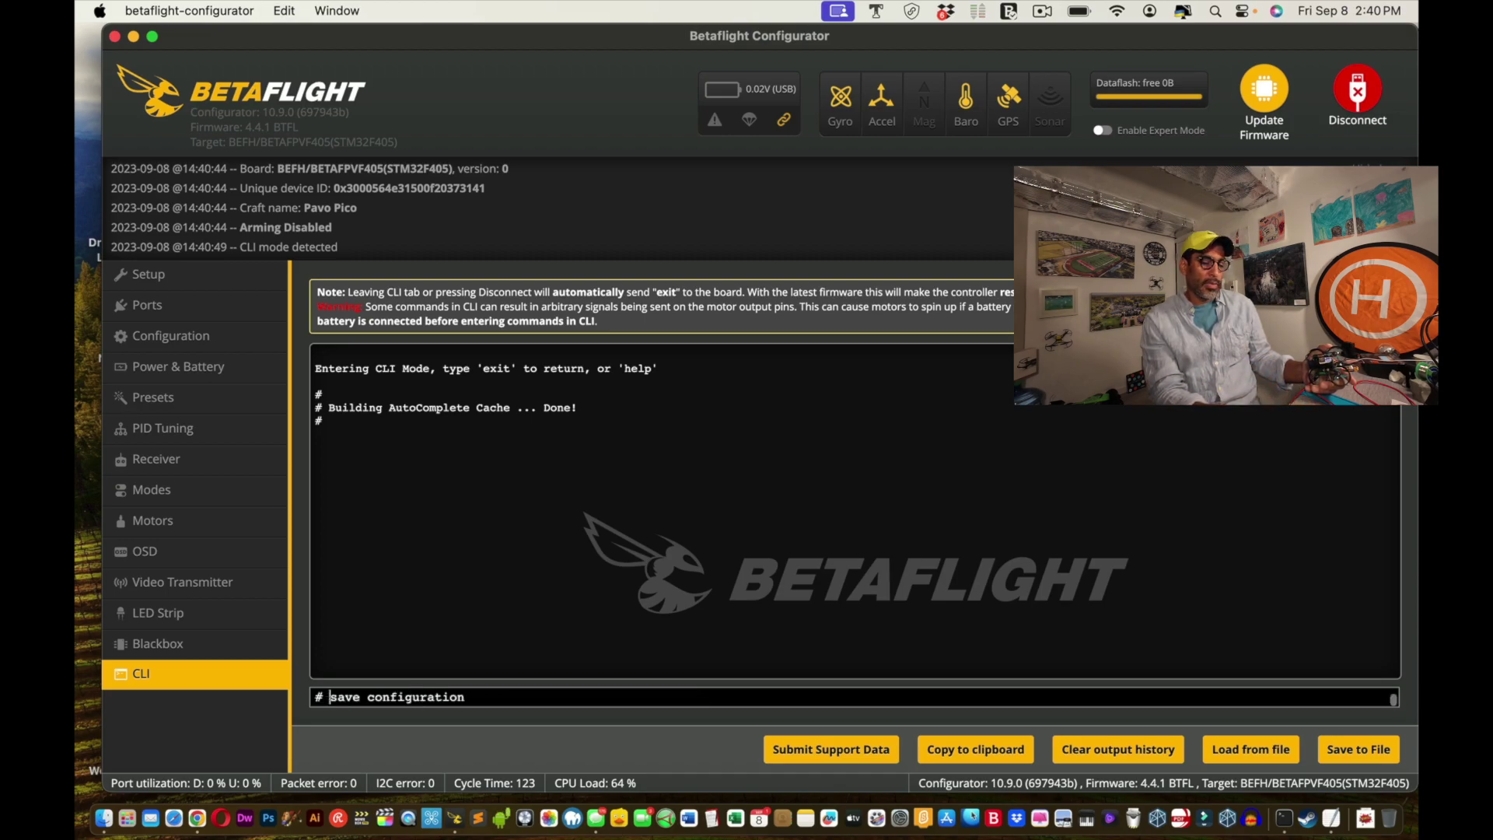
key(super+a)
text(save)
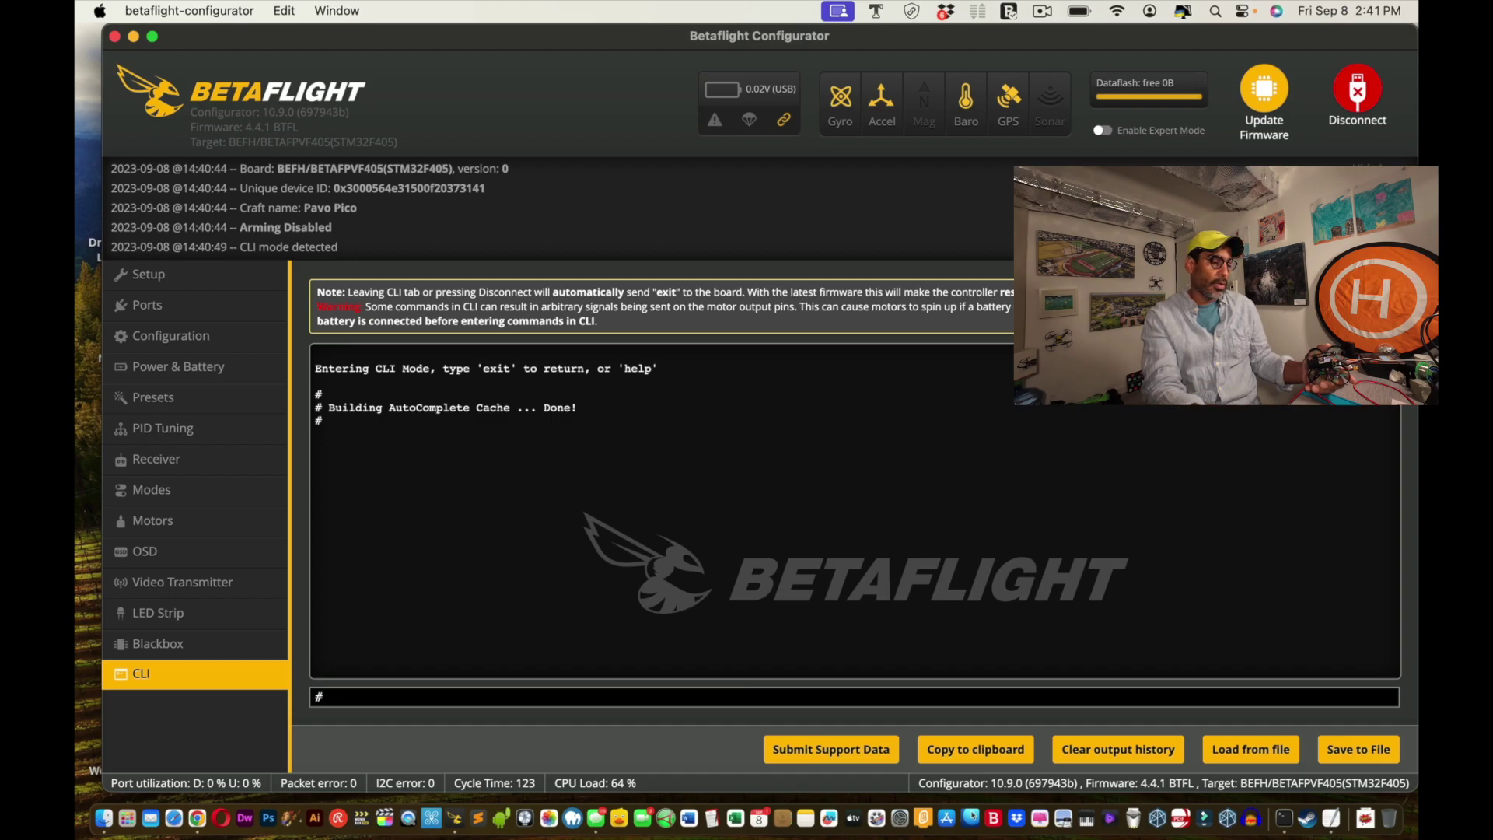
key(super+v)
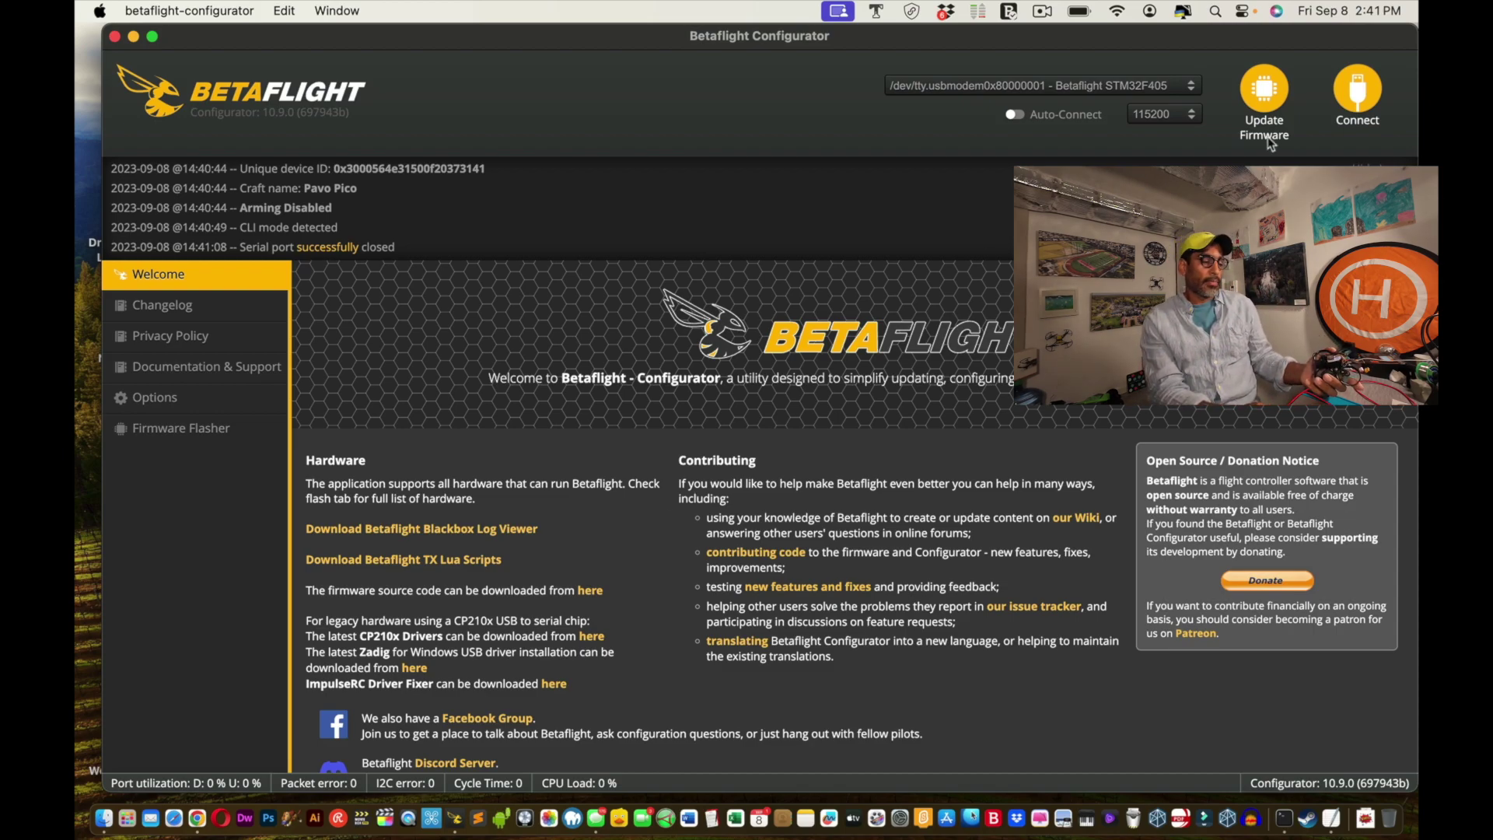
Reconnect to the rebooted Pavo Pico and bring up its OSD page
click(1367, 88)
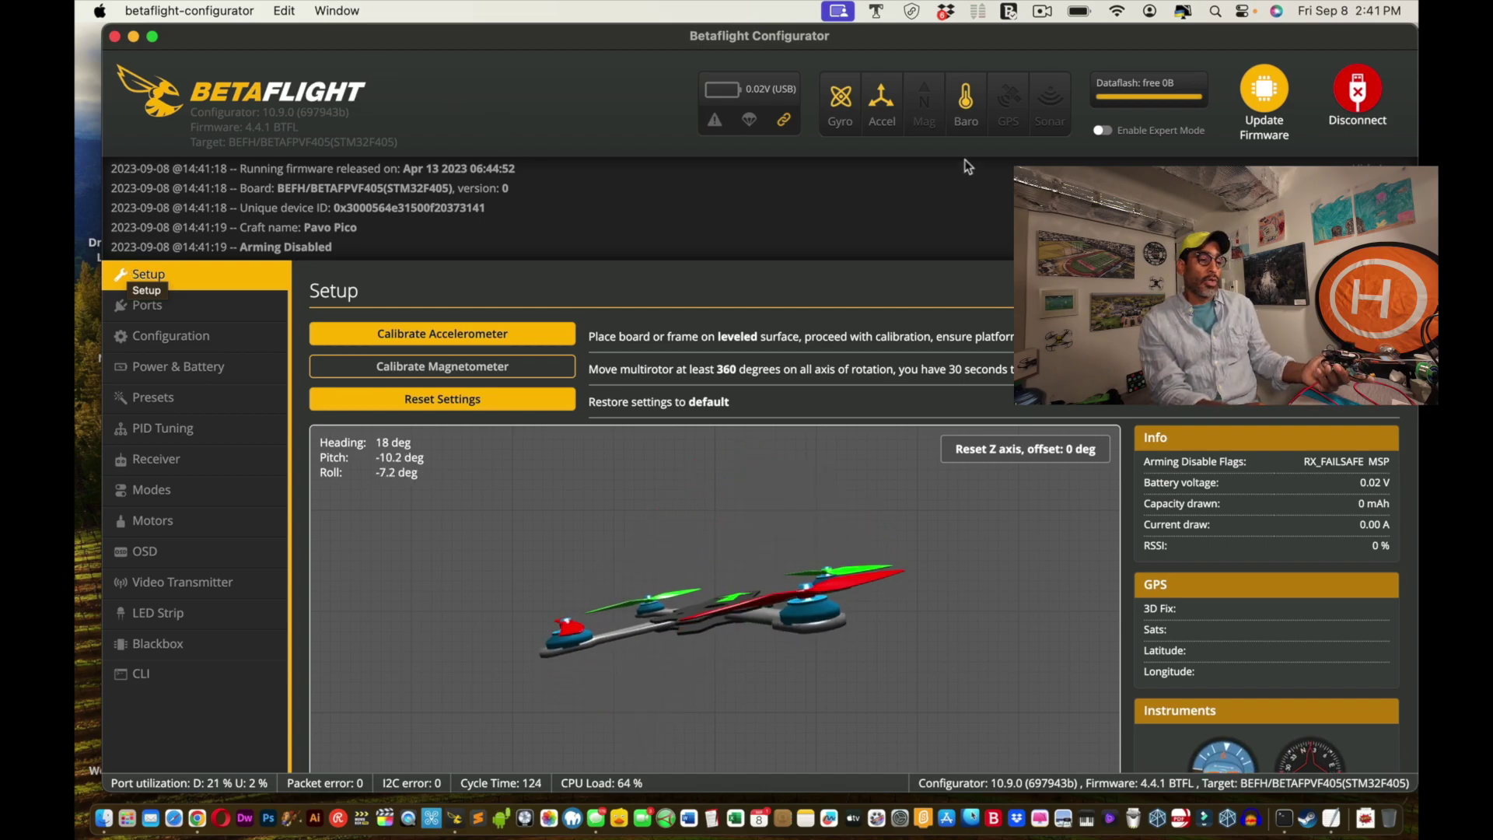
click(145, 548)
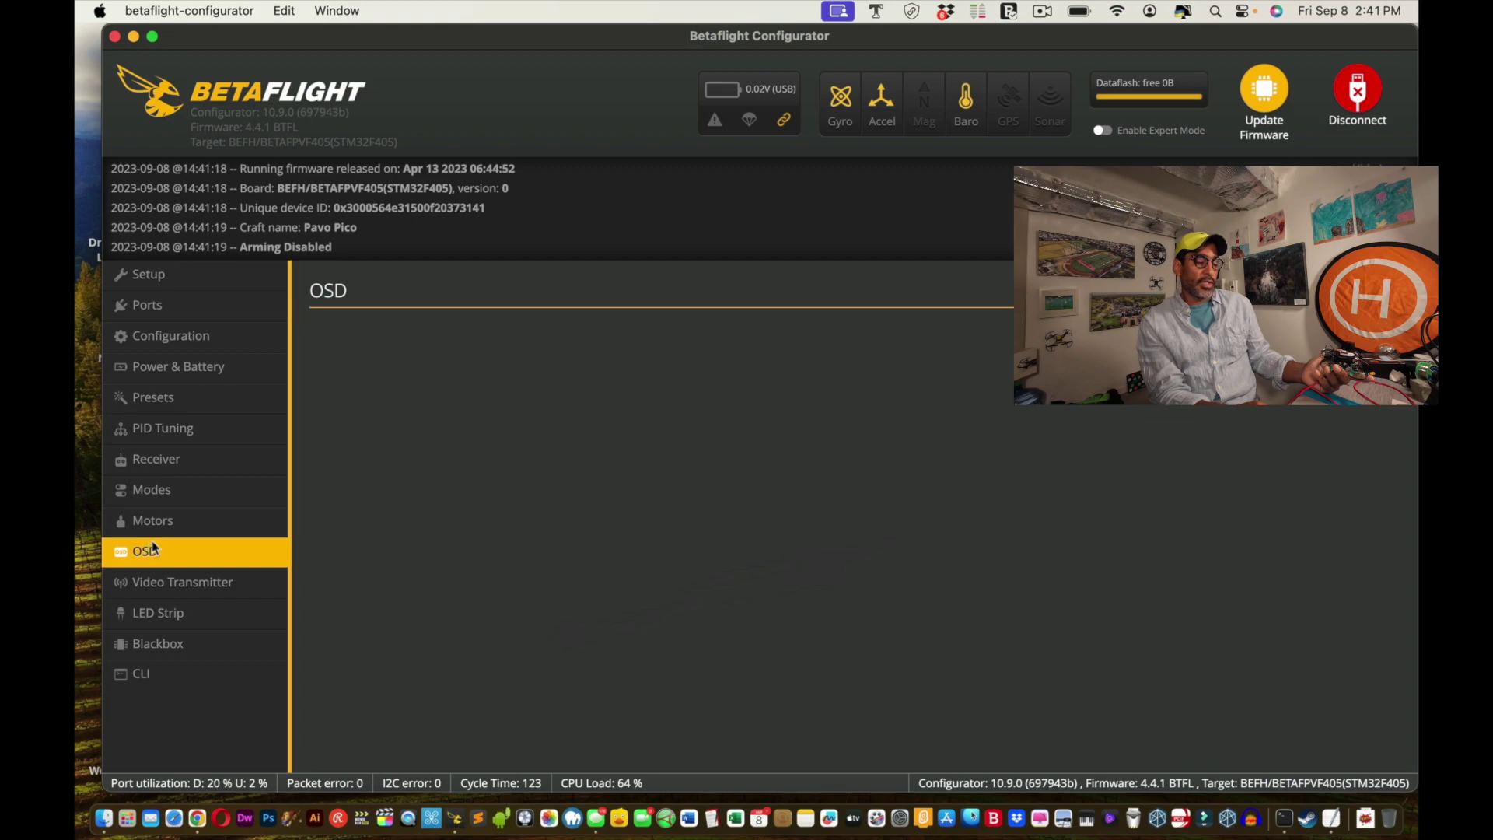
Scroll the OSD page, then confirm DSHOT600 as the ESC protocol on the Motors page
scroll(391, 569, down, 3)
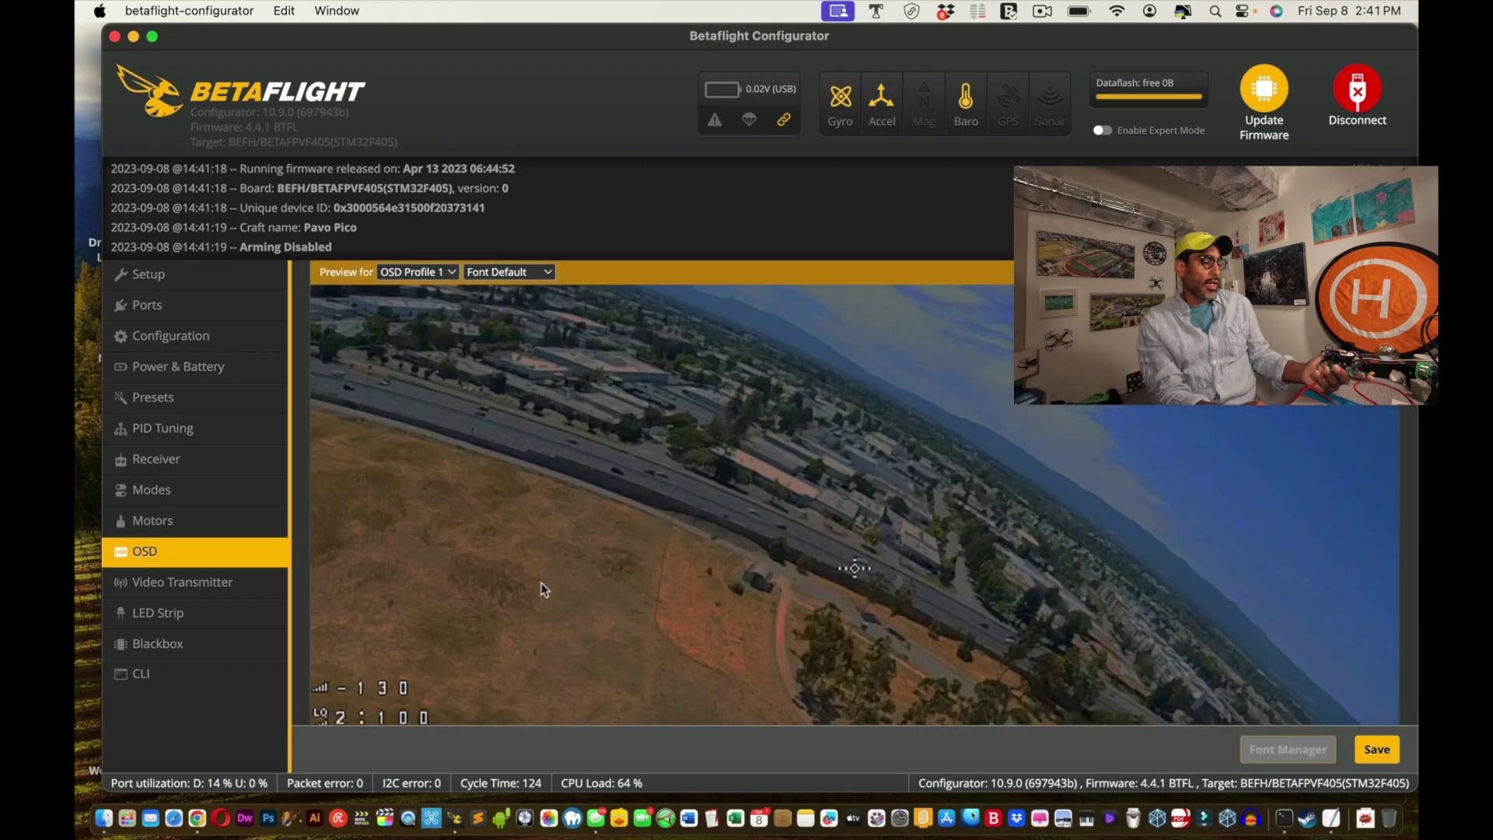
scroll(390, 570, up, 1)
click(173, 522)
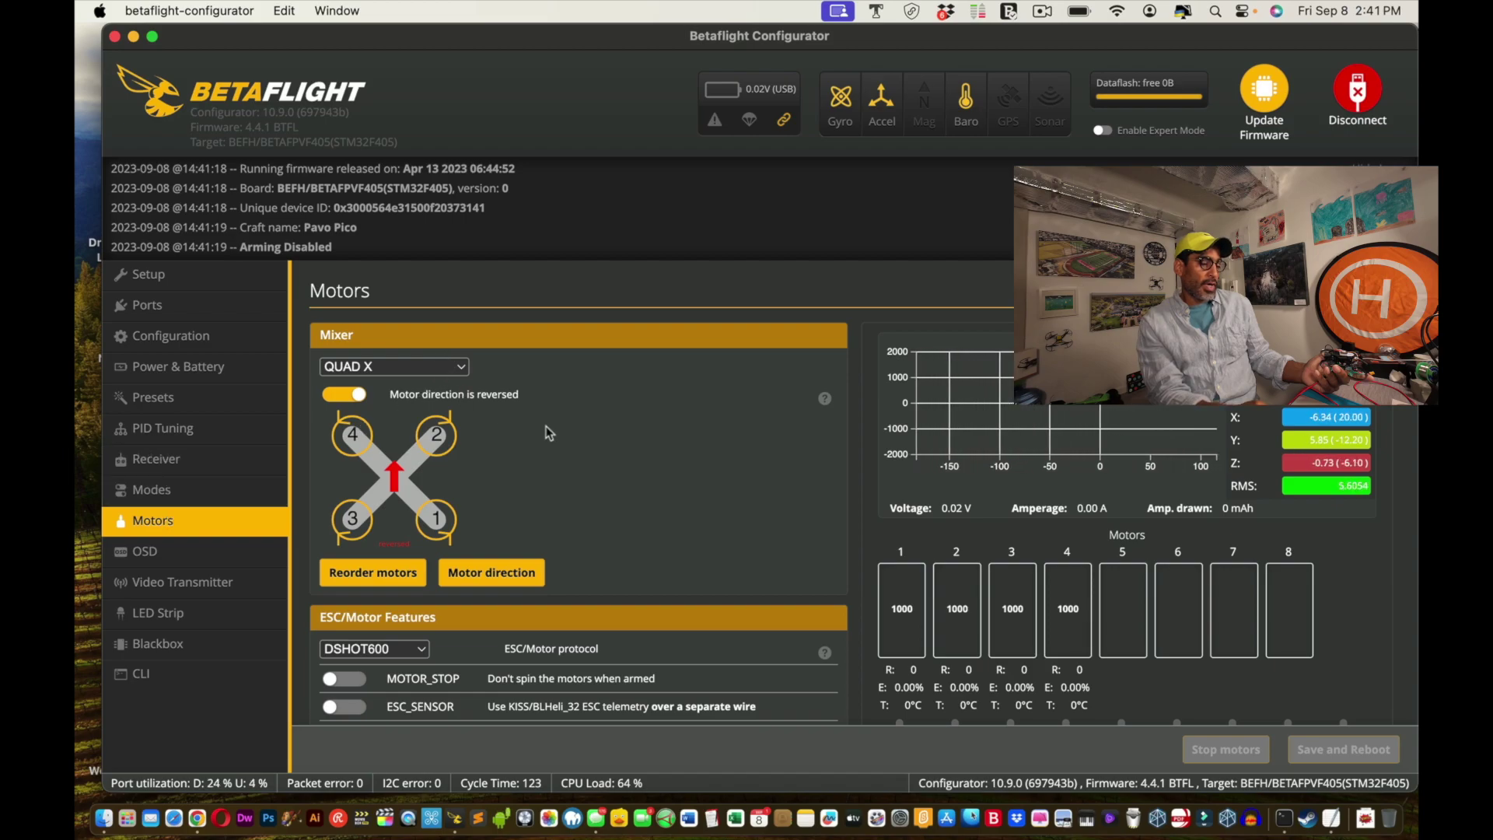
scroll(431, 482, down, 3)
click(420, 602)
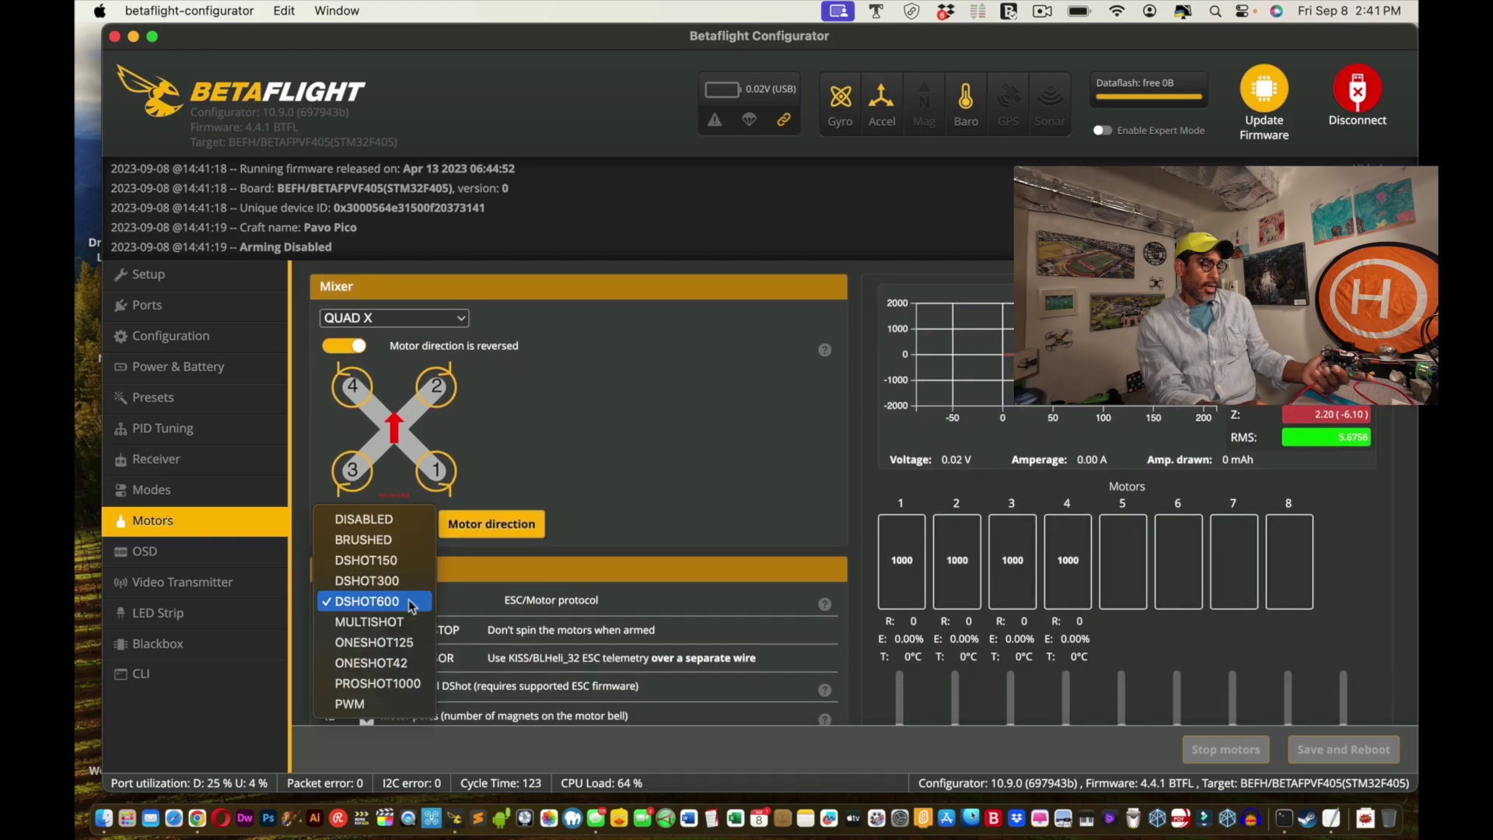
click(708, 426)
Scroll through the Motors settings and review the flight mode switch assignments on Modes
scroll(708, 427, down, 5)
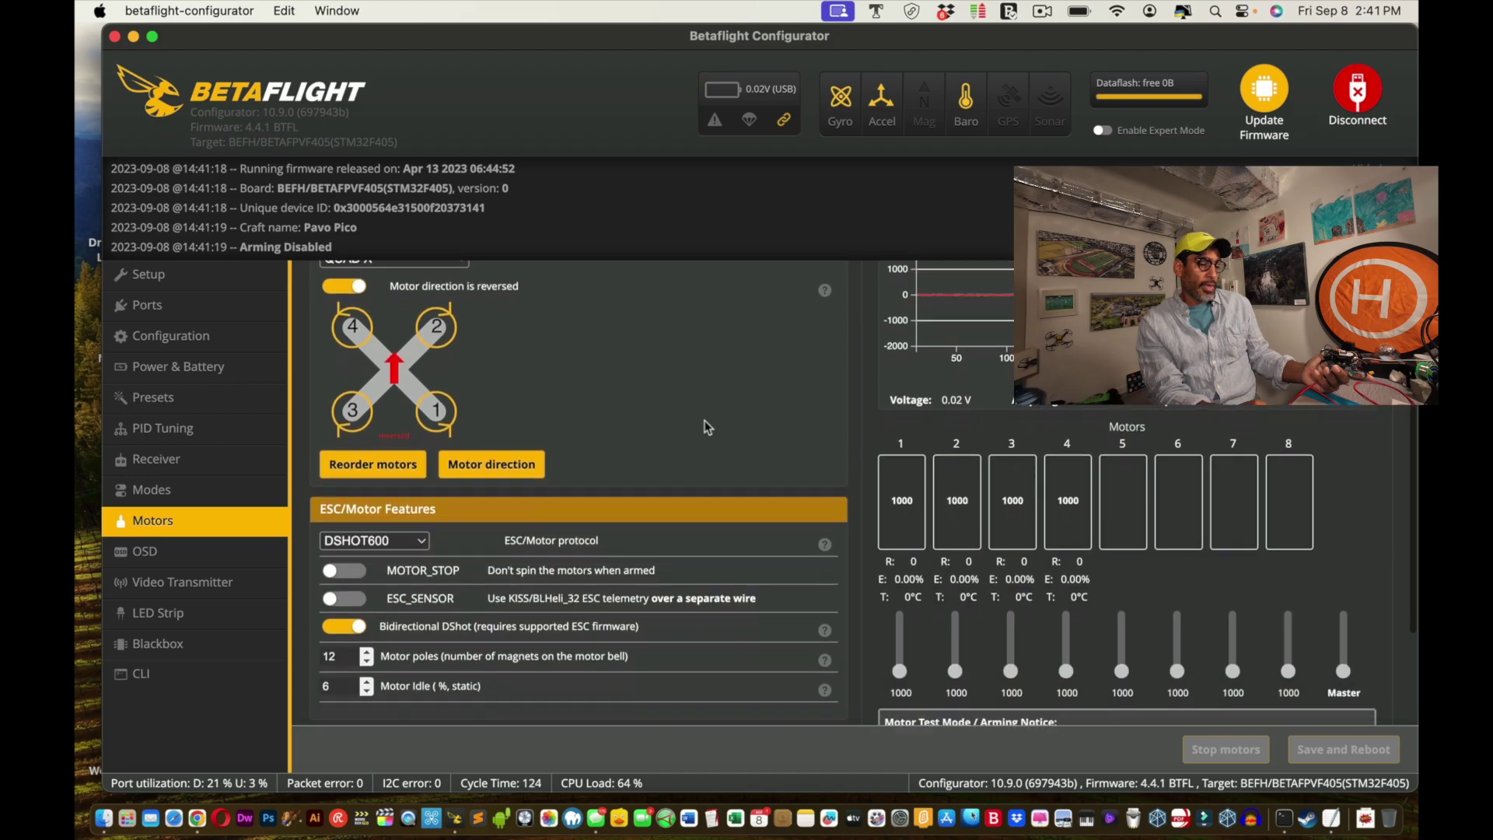
scroll(707, 427, down, 1)
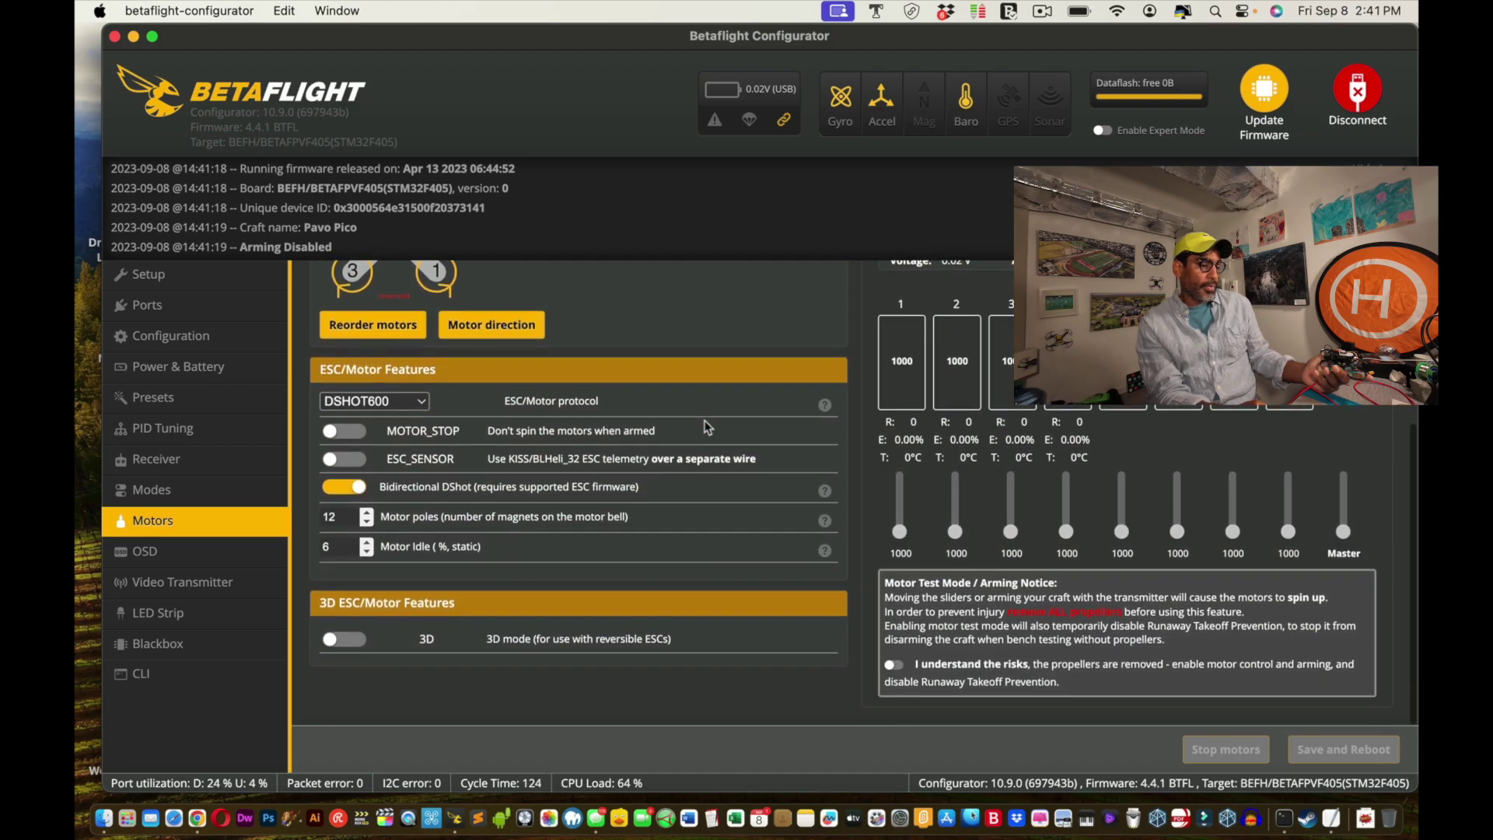
scroll(707, 427, up, 2)
scroll(706, 427, up, 5)
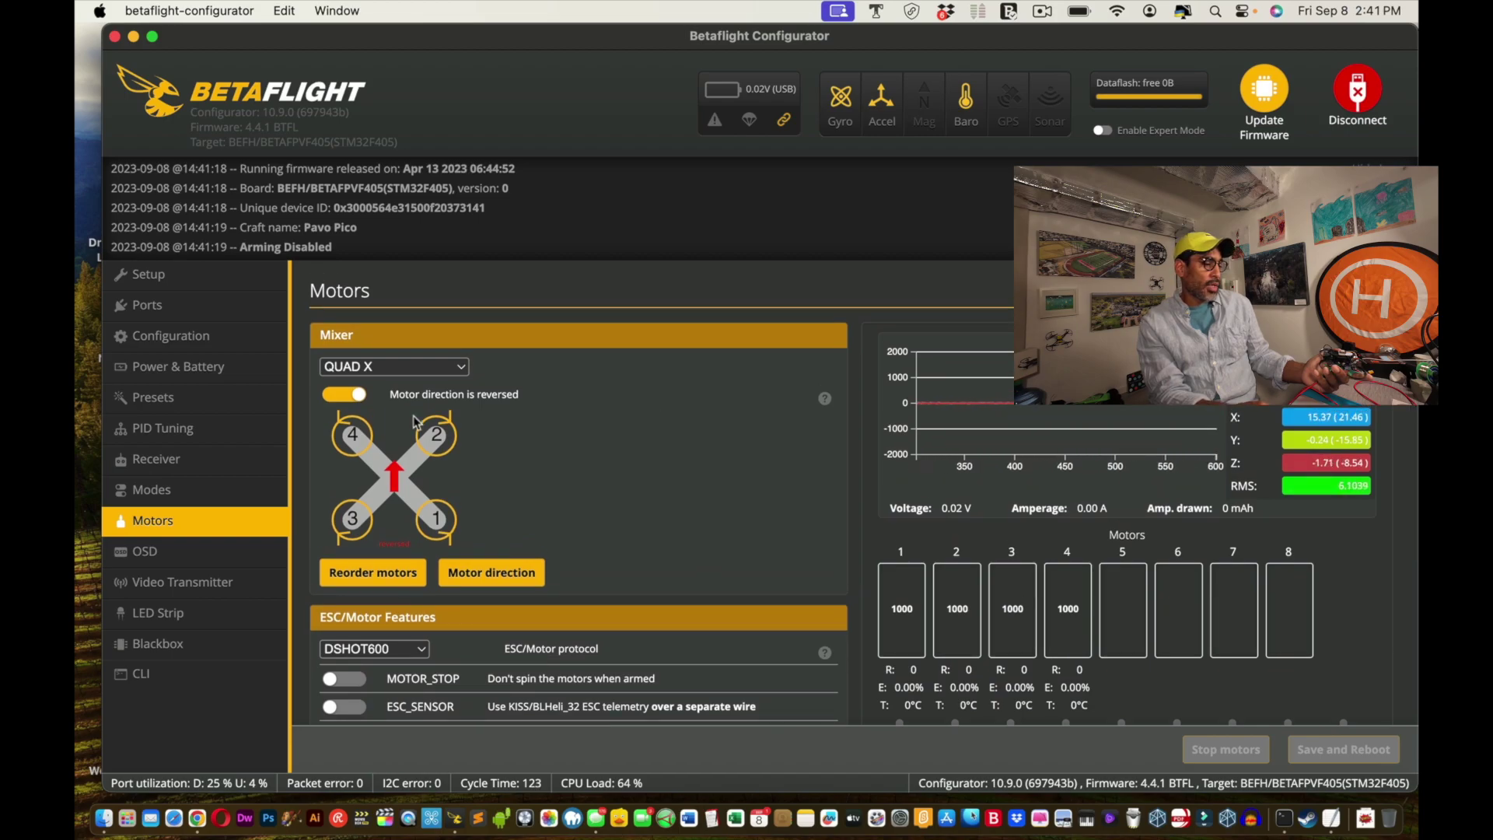
click(169, 487)
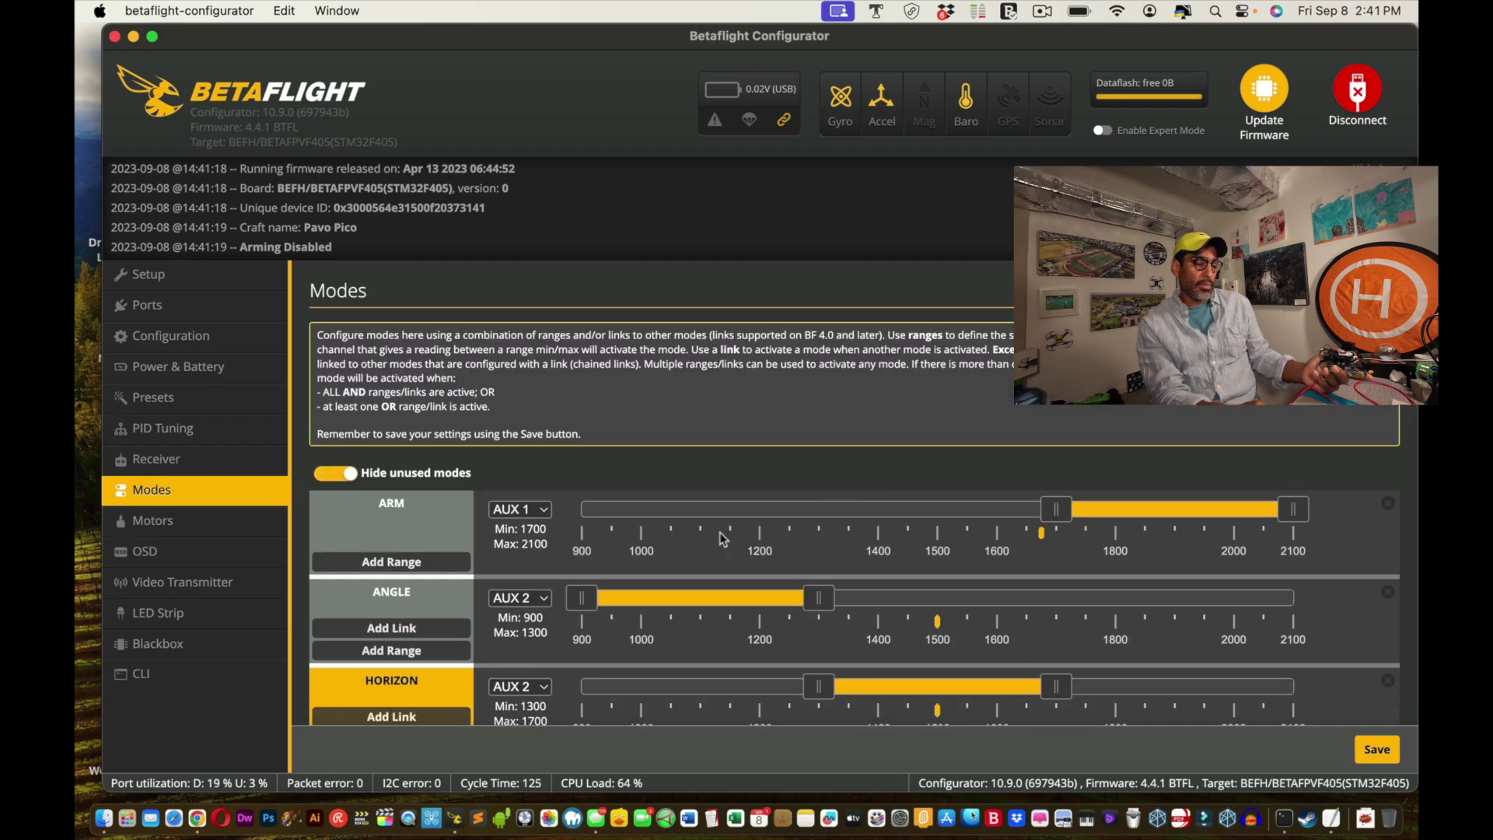
scroll(855, 559, down, 4)
scroll(992, 573, up, 2)
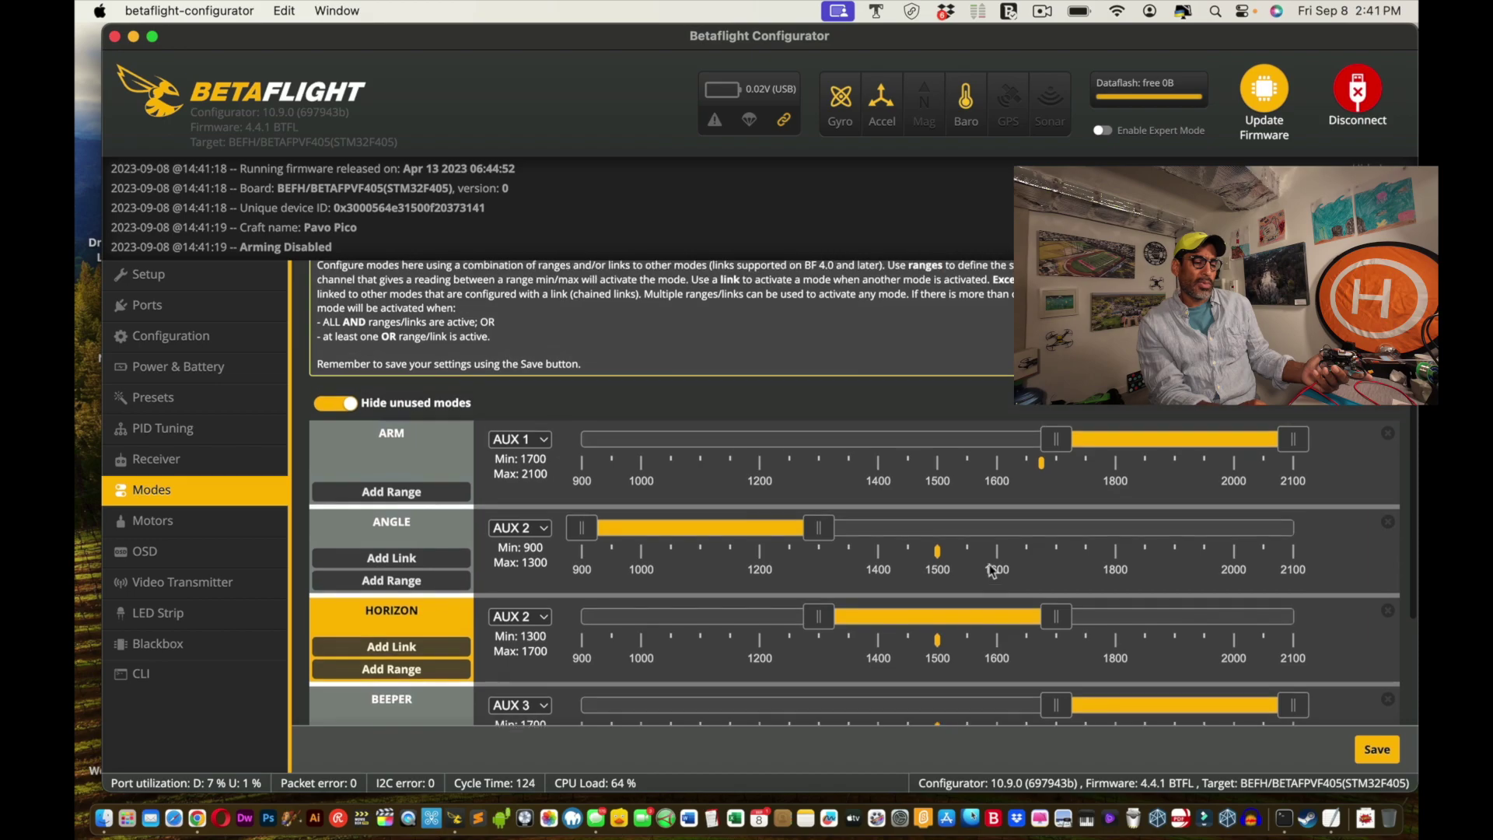
scroll(992, 573, down, 1)
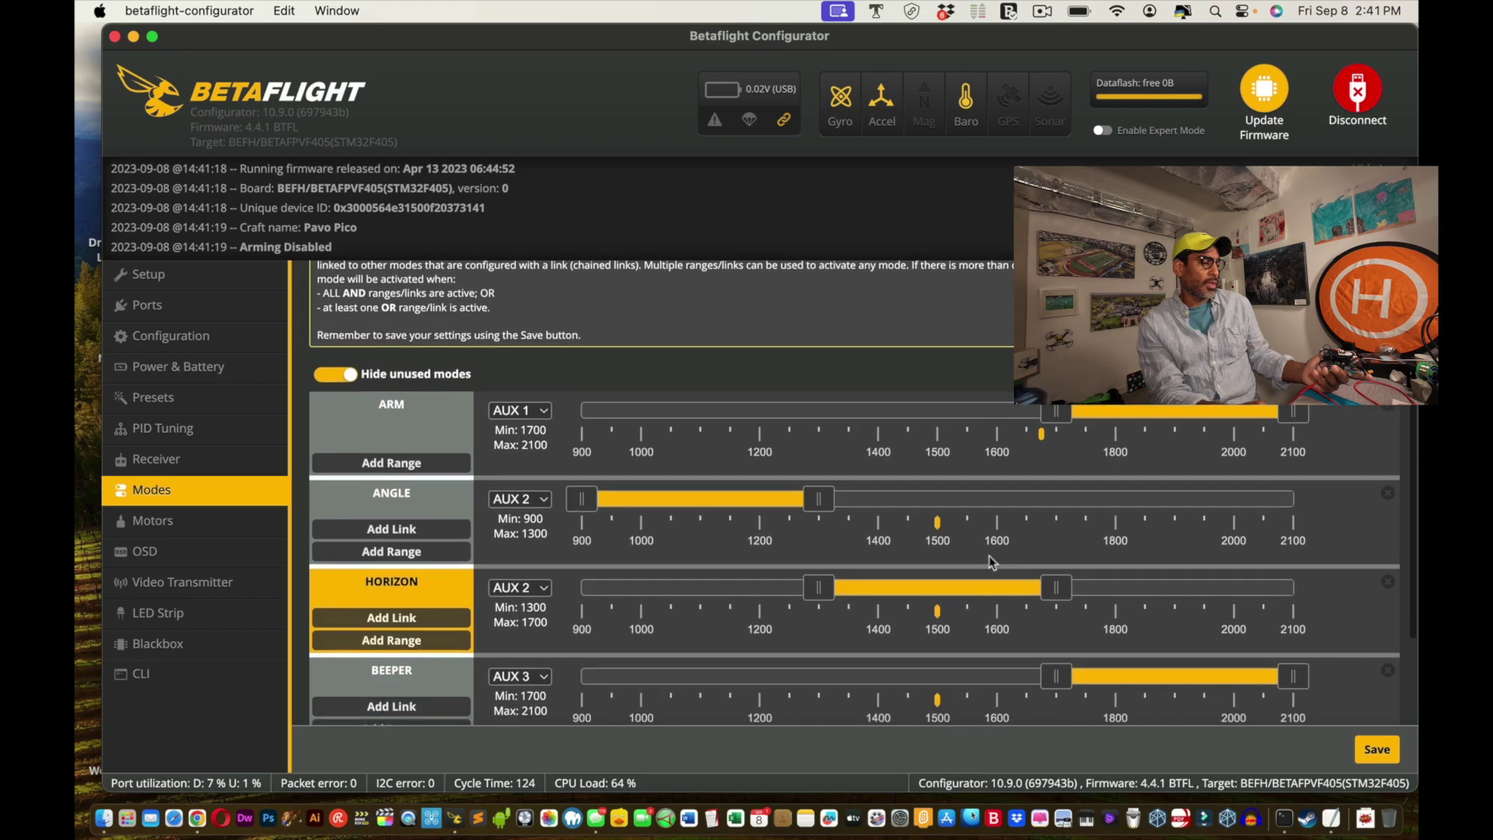
Confirm the receiver stays Serial (via UART) with CRSF, then bring up Mission Control
click(160, 459)
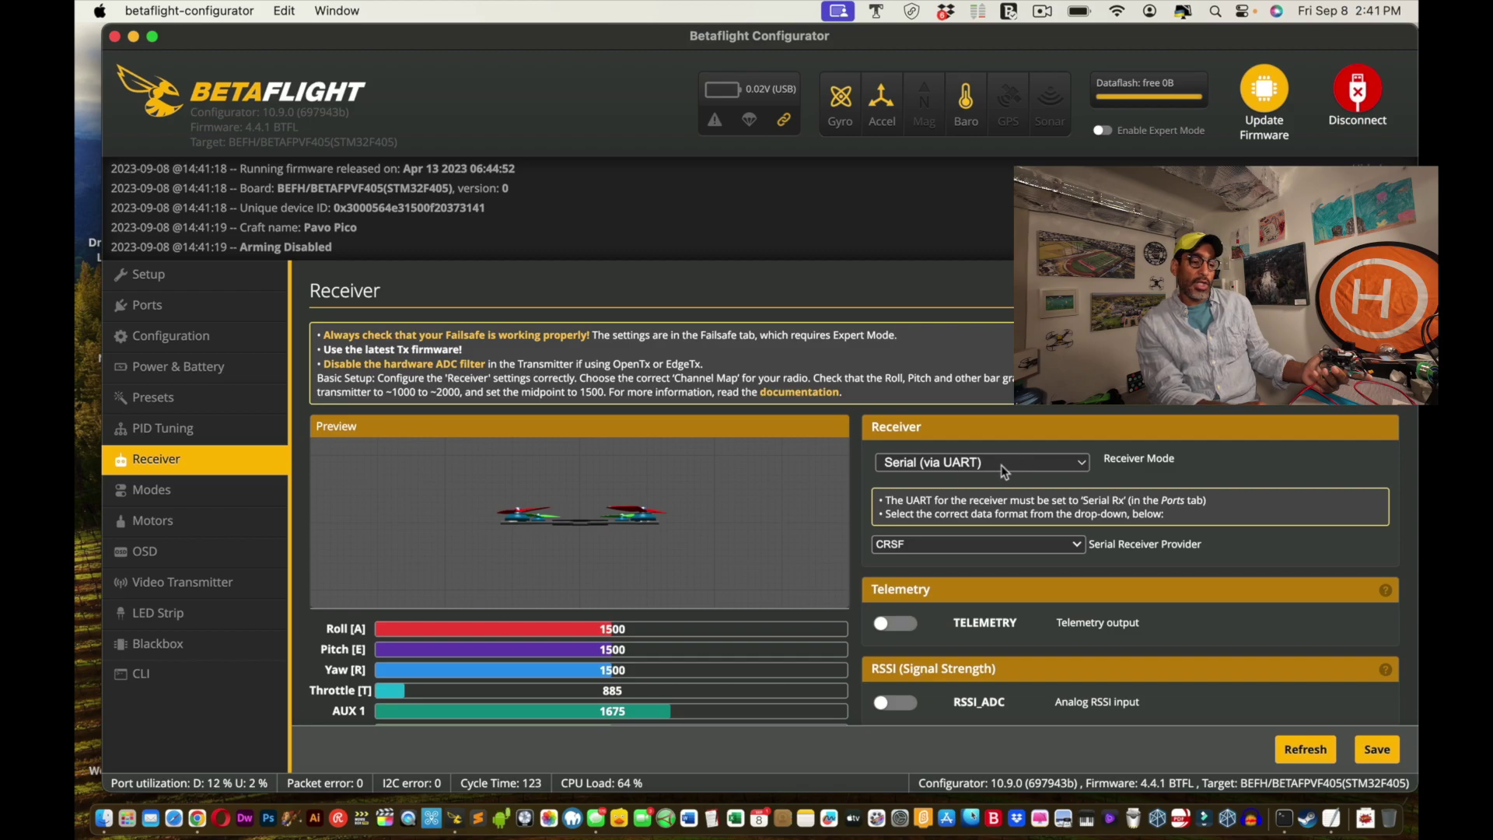
click(1025, 467)
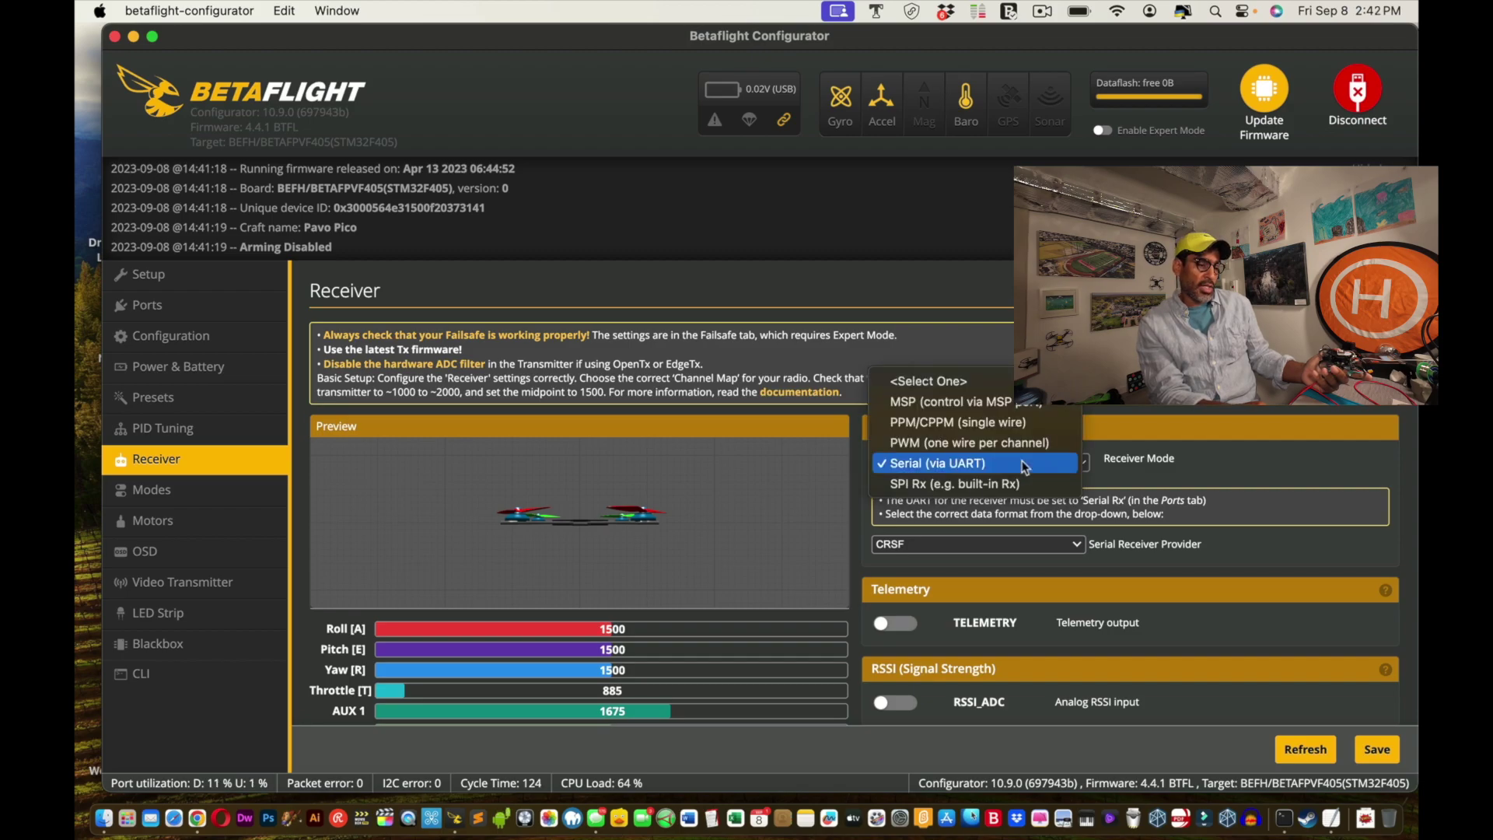
click(1028, 466)
click(1003, 546)
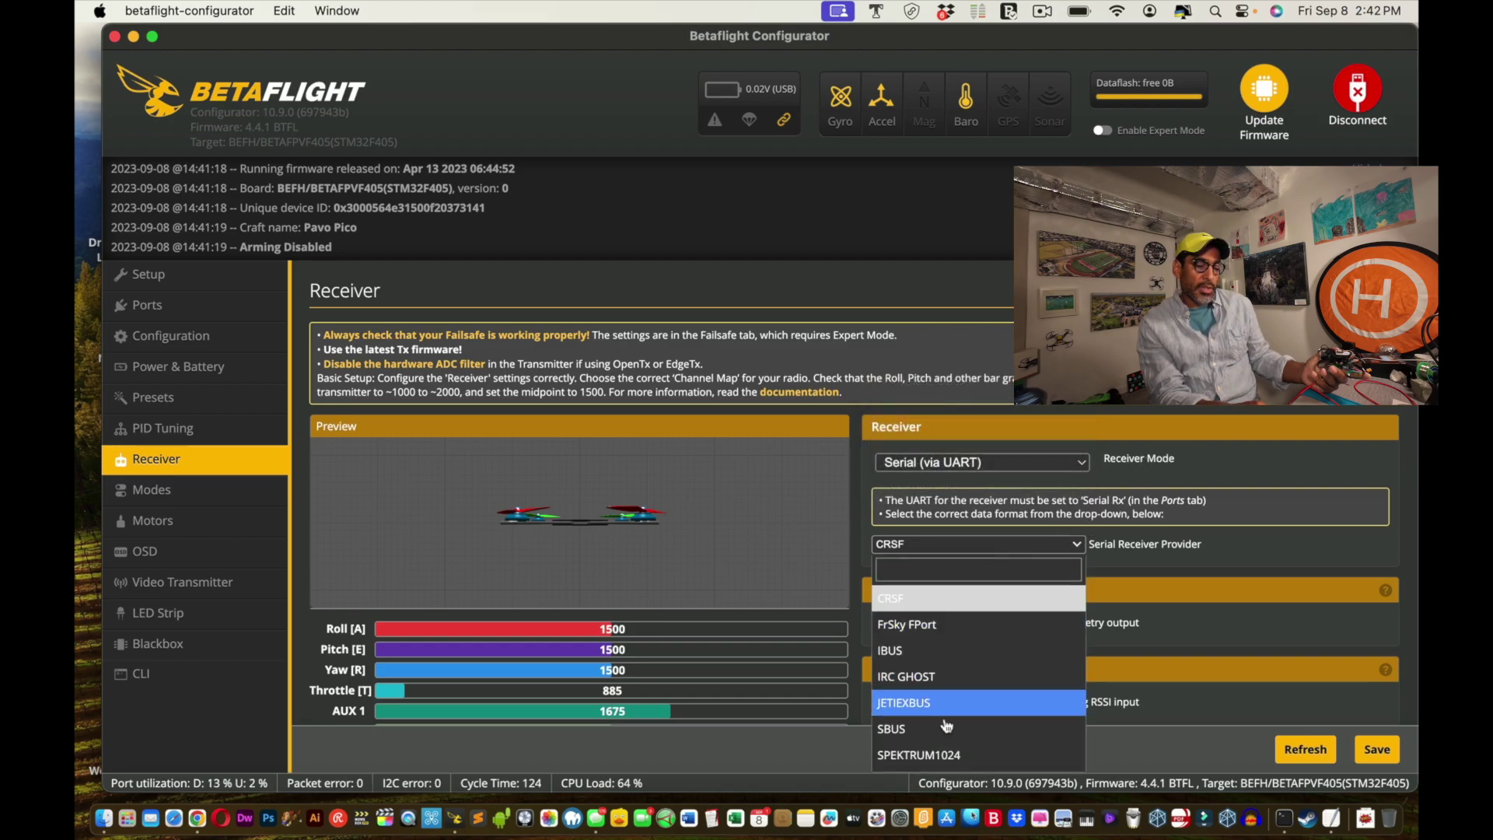
click(1218, 535)
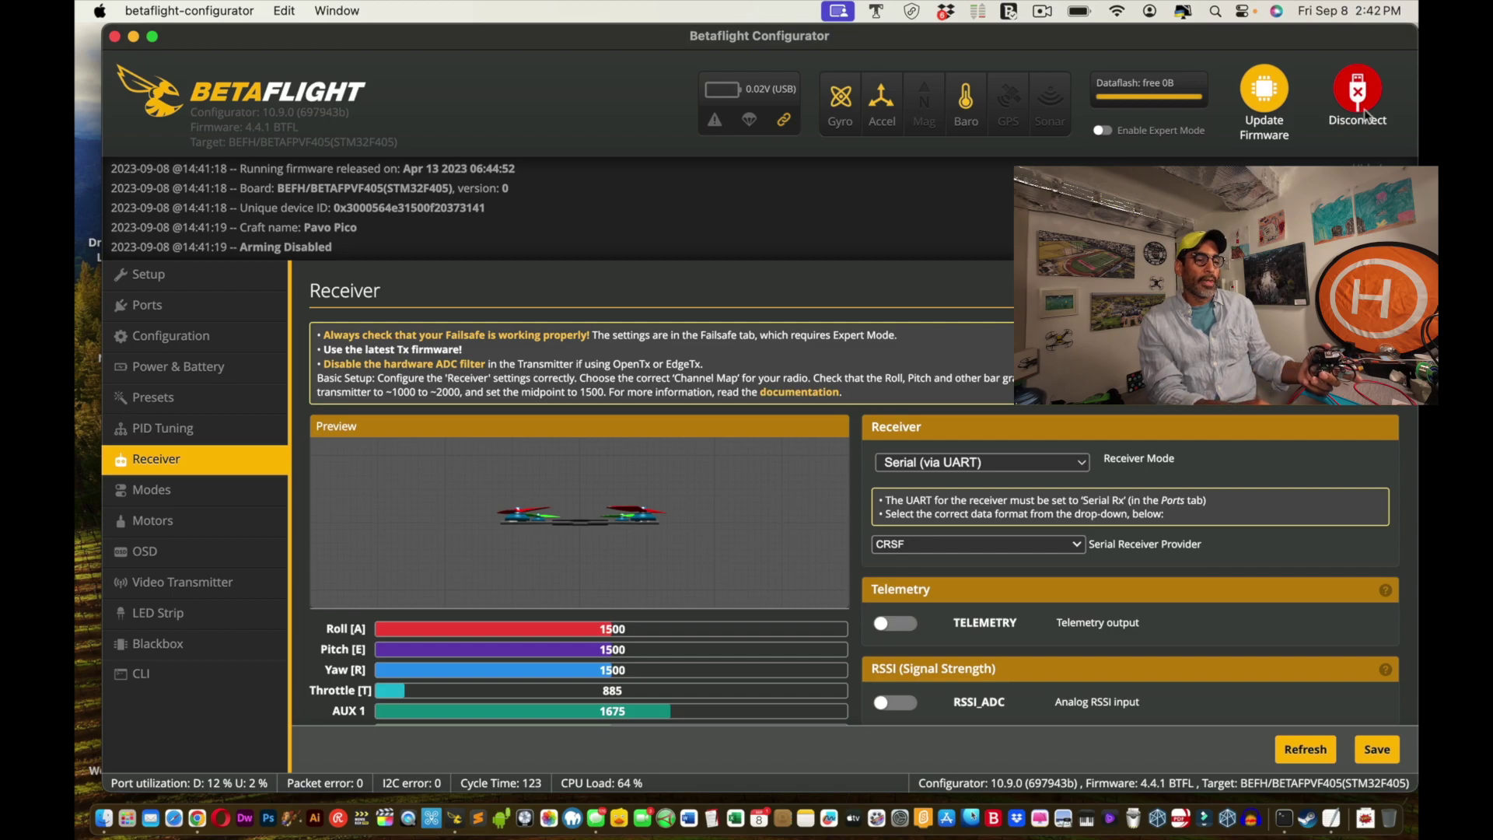
key(ctrl+Up)
Open saved-settings-sept-8.txt, select all its dump text, close it and return to Betaflight
click(1131, 87)
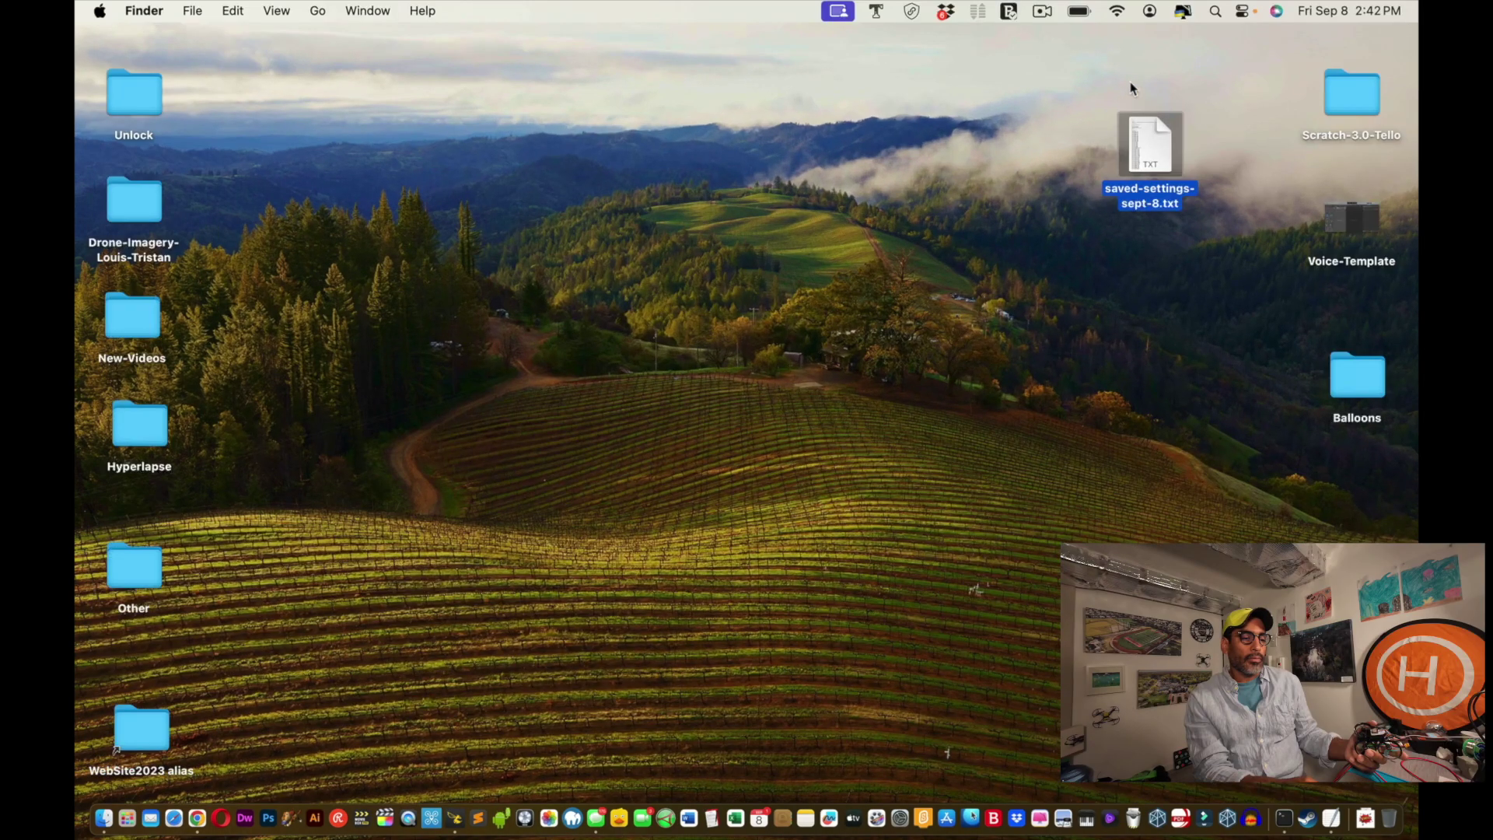
double_click(1142, 150)
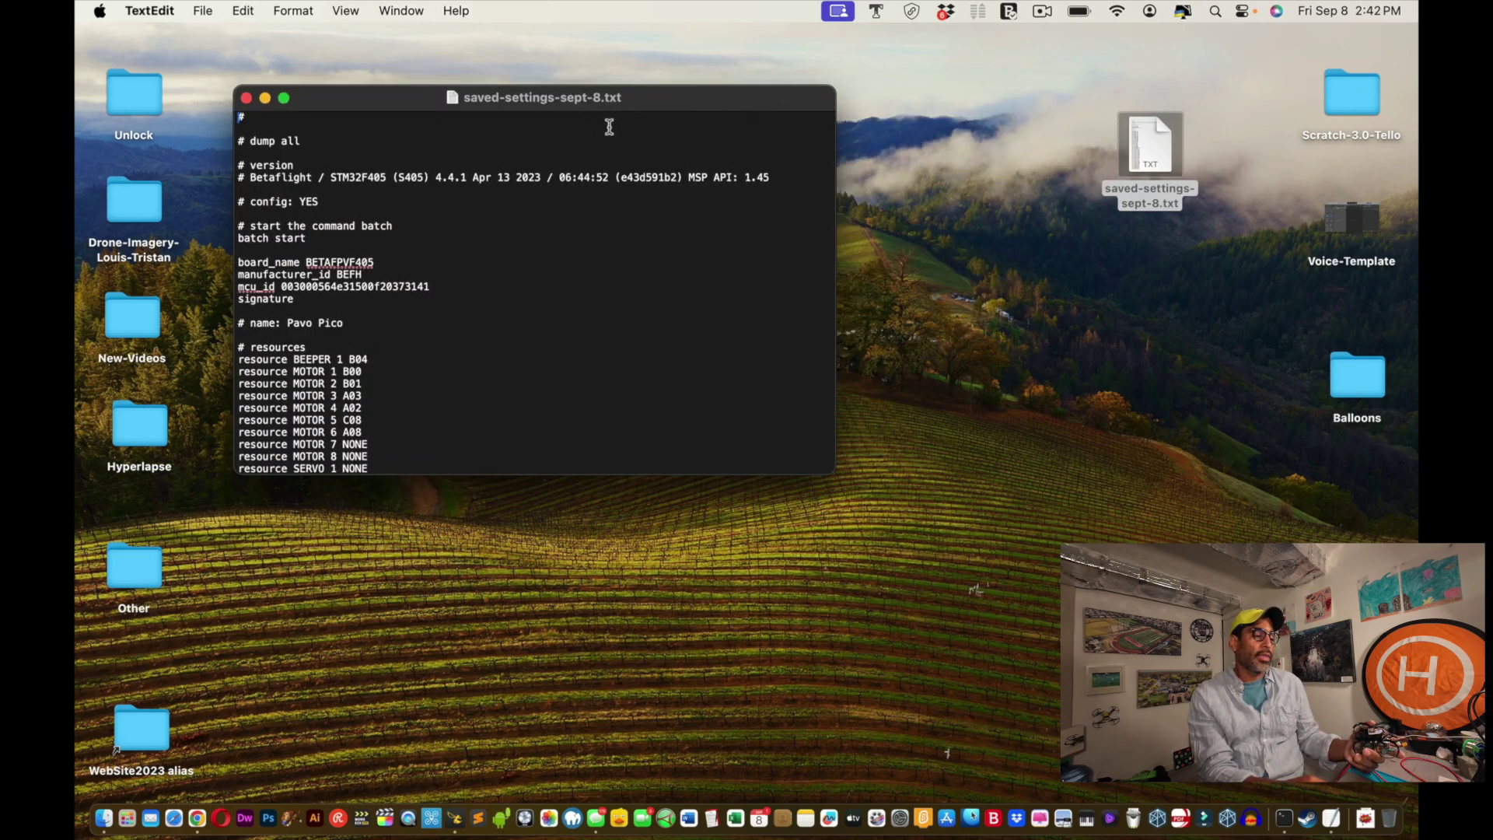
click(470, 244)
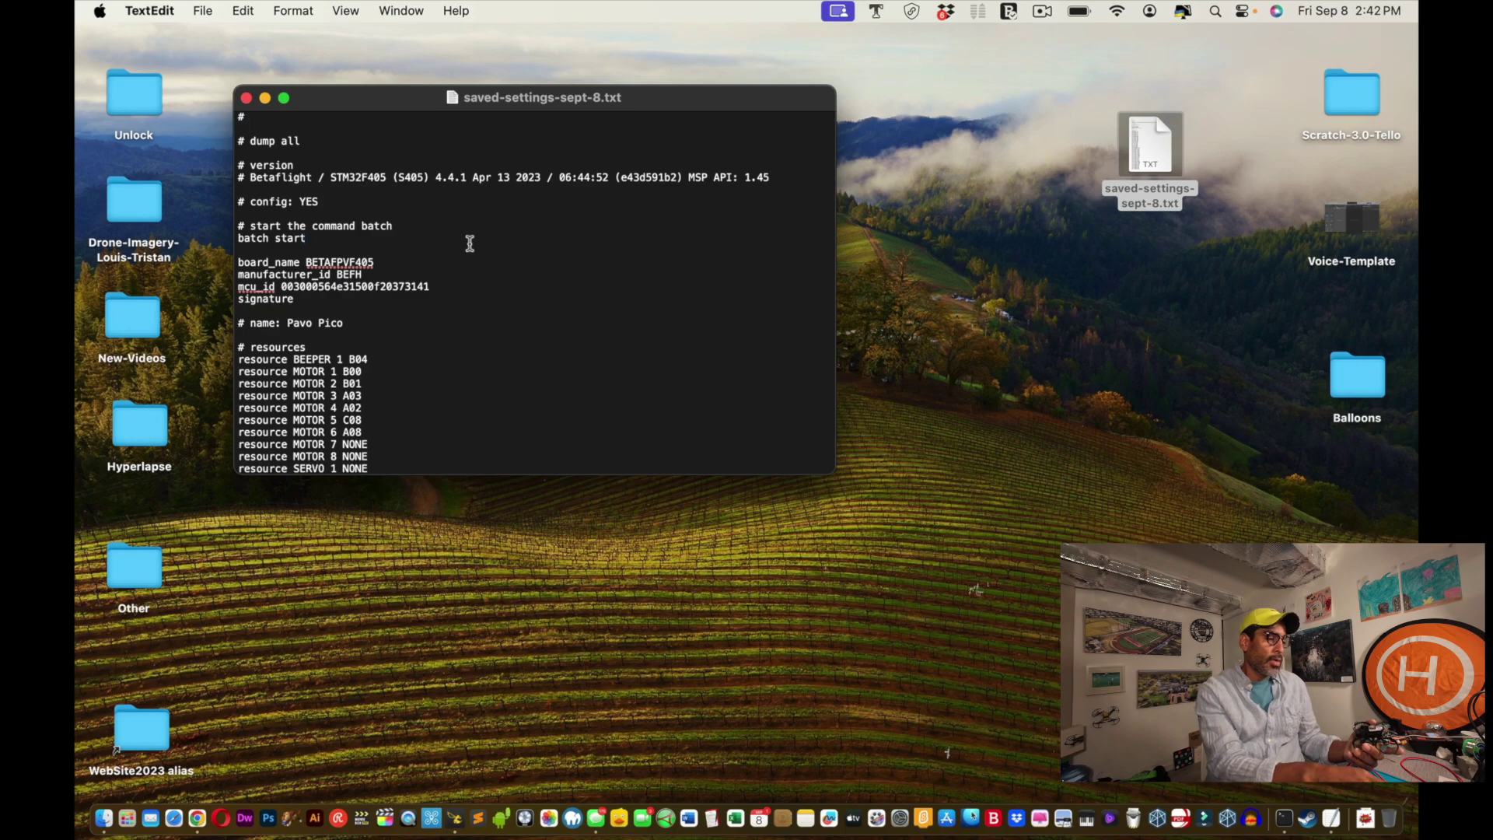
key(super+a)
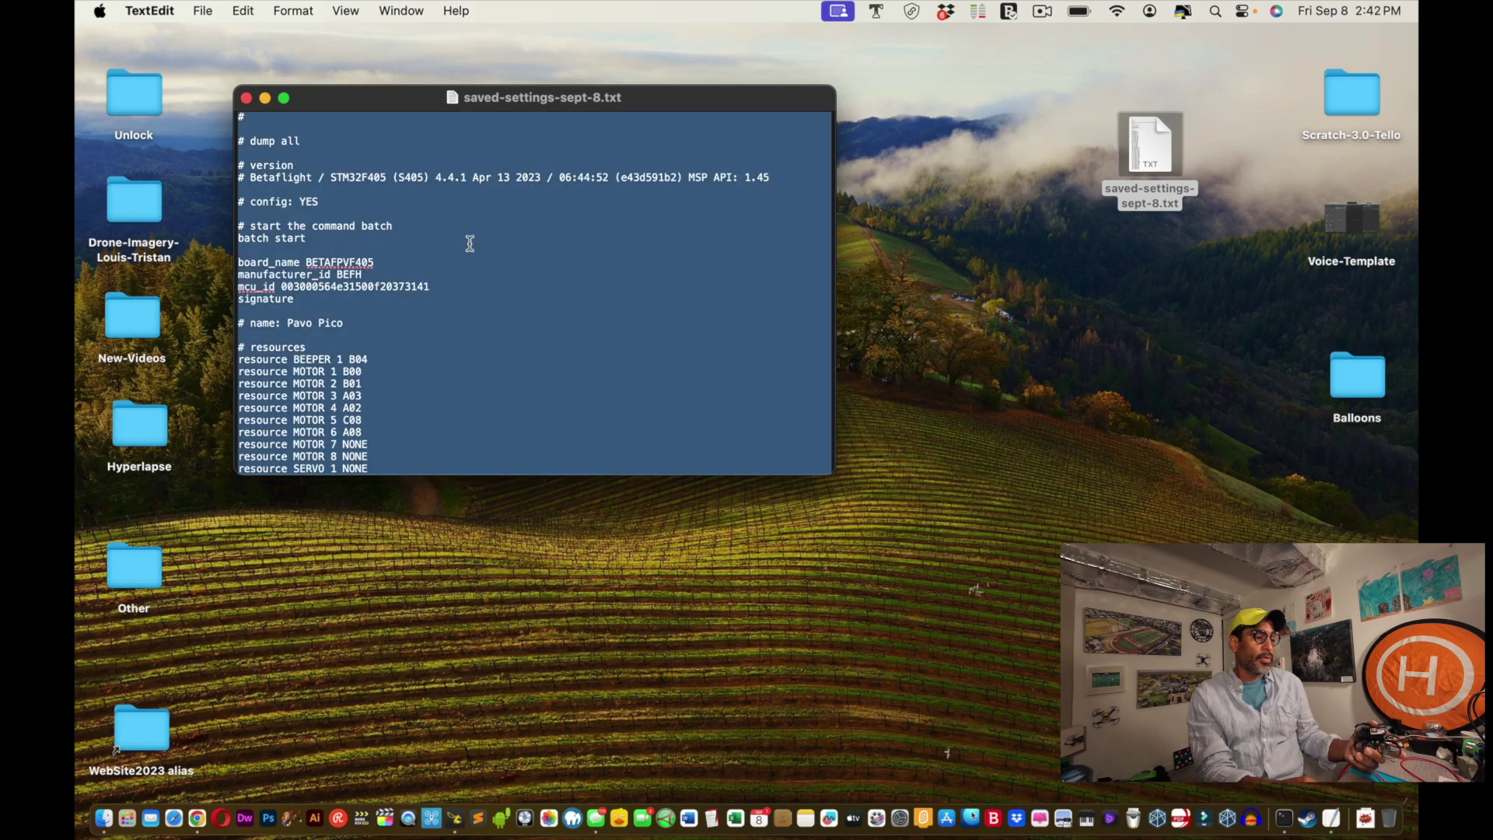
click(246, 98)
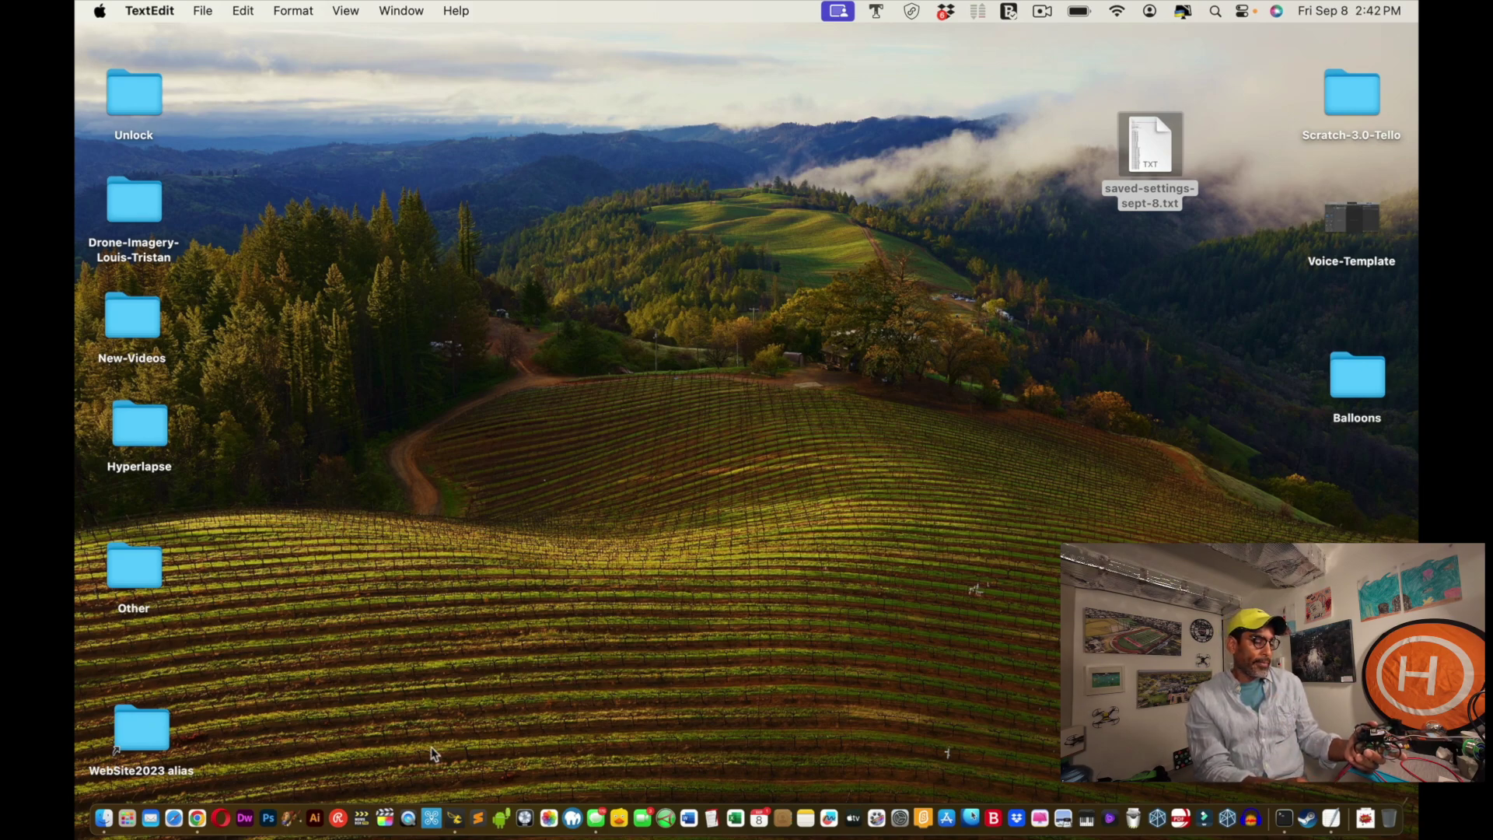
click(454, 818)
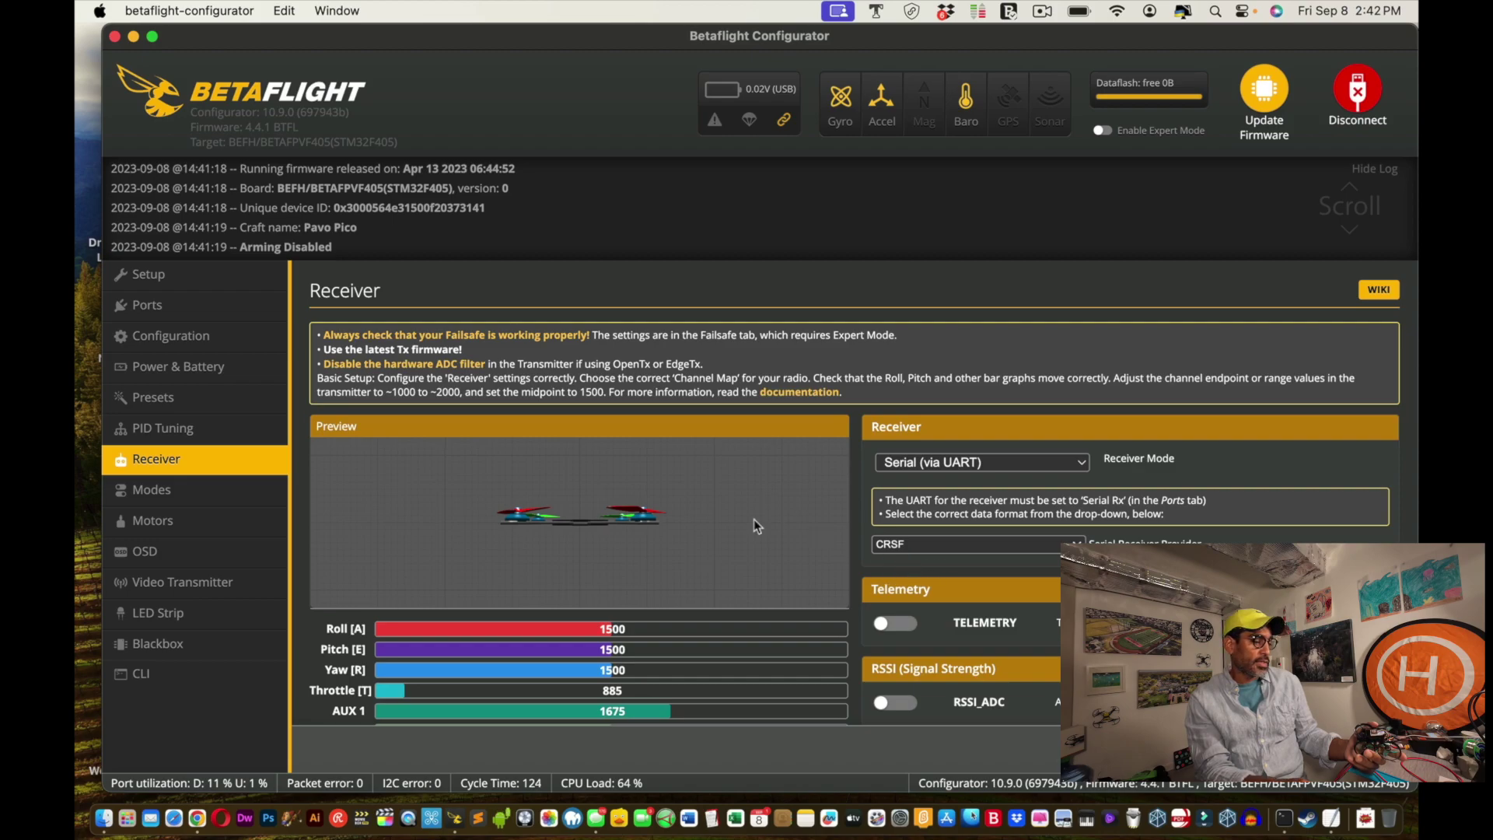
Scroll the OSD layout preview, then go through Configuration to the Ports page listing UART assignments
click(176, 557)
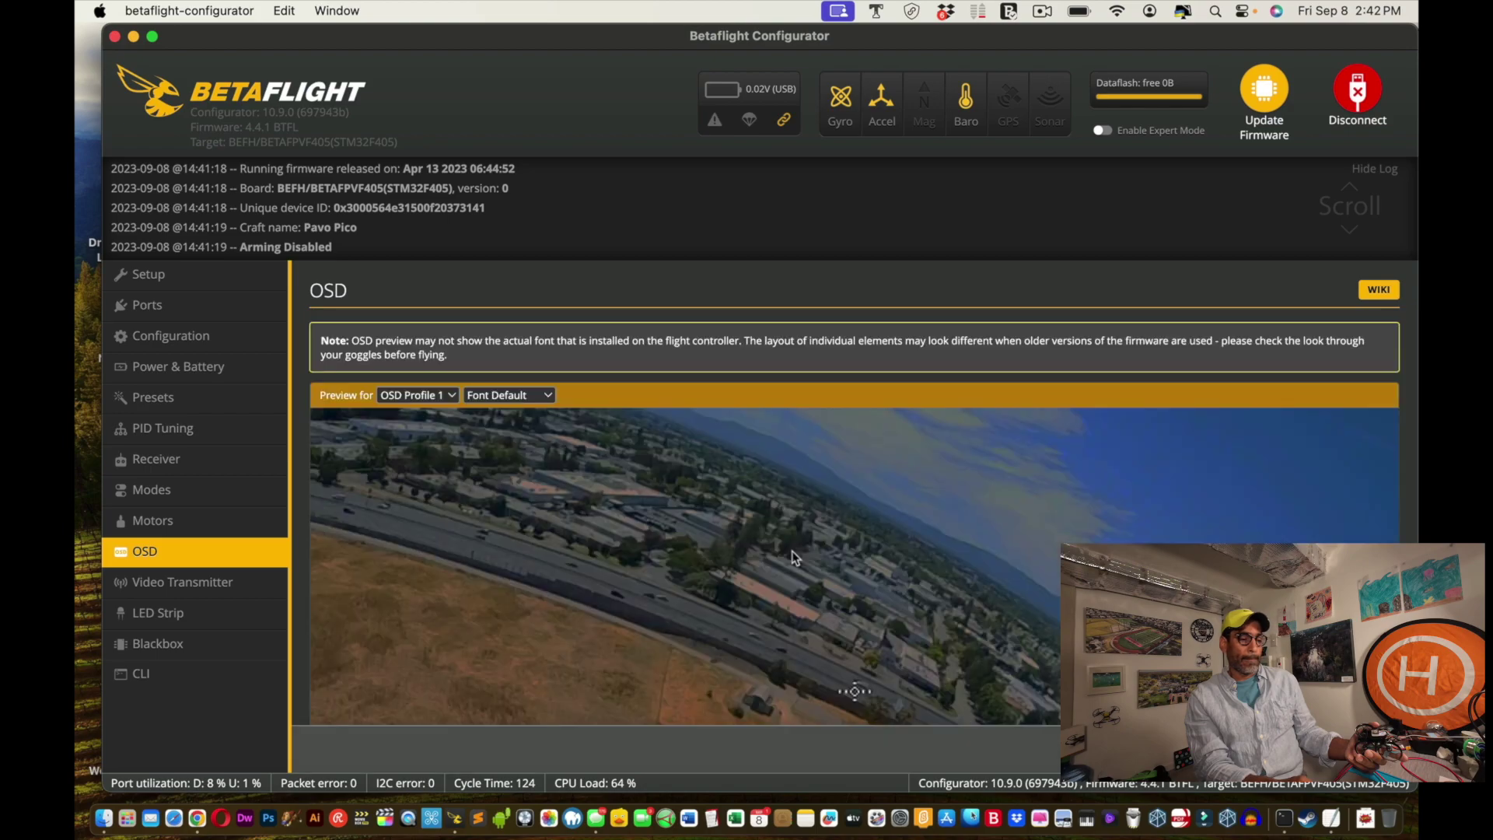
scroll(792, 551, down, 5)
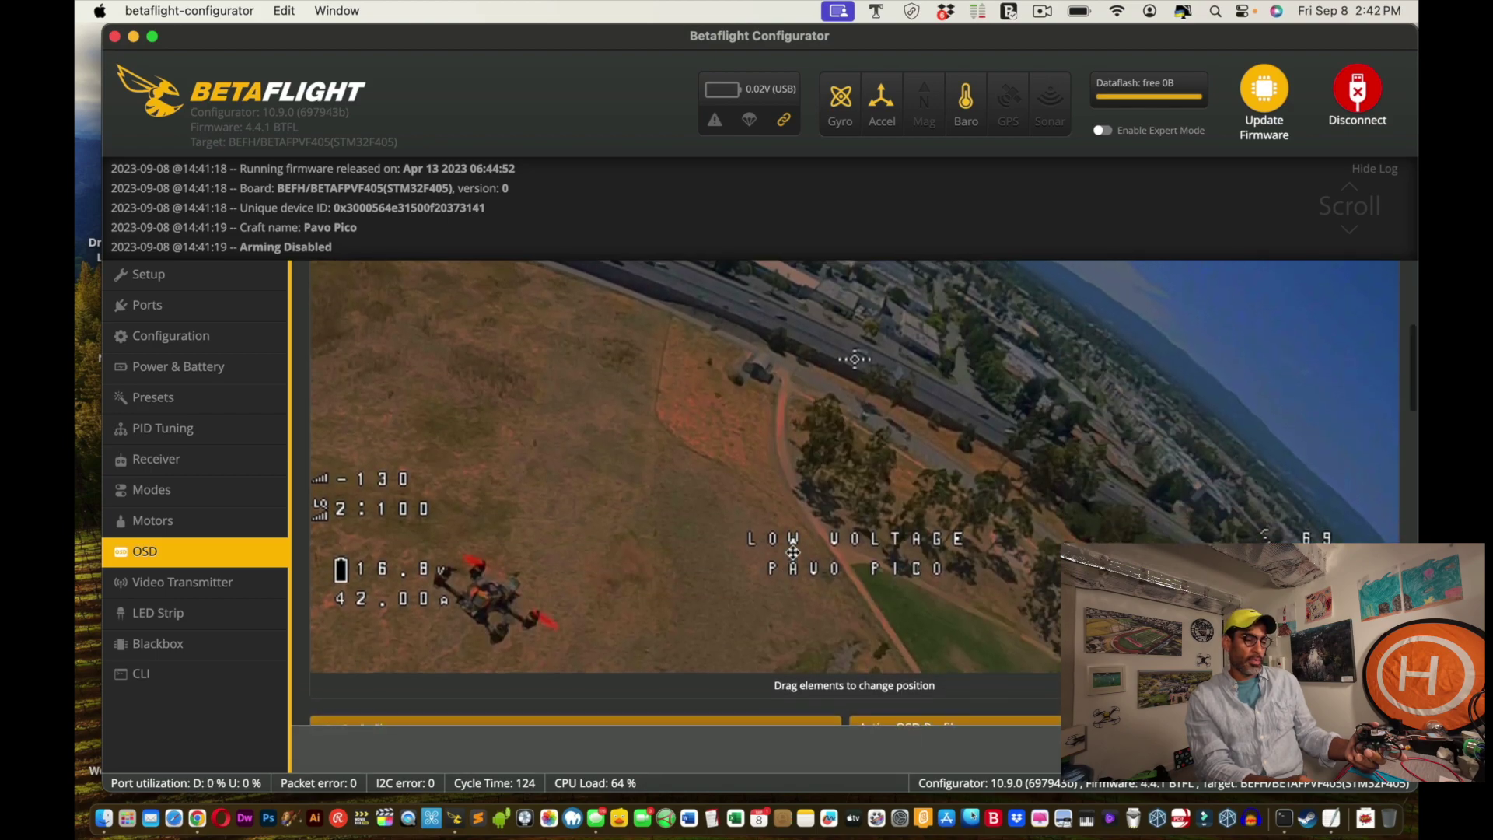
scroll(791, 551, up, 3)
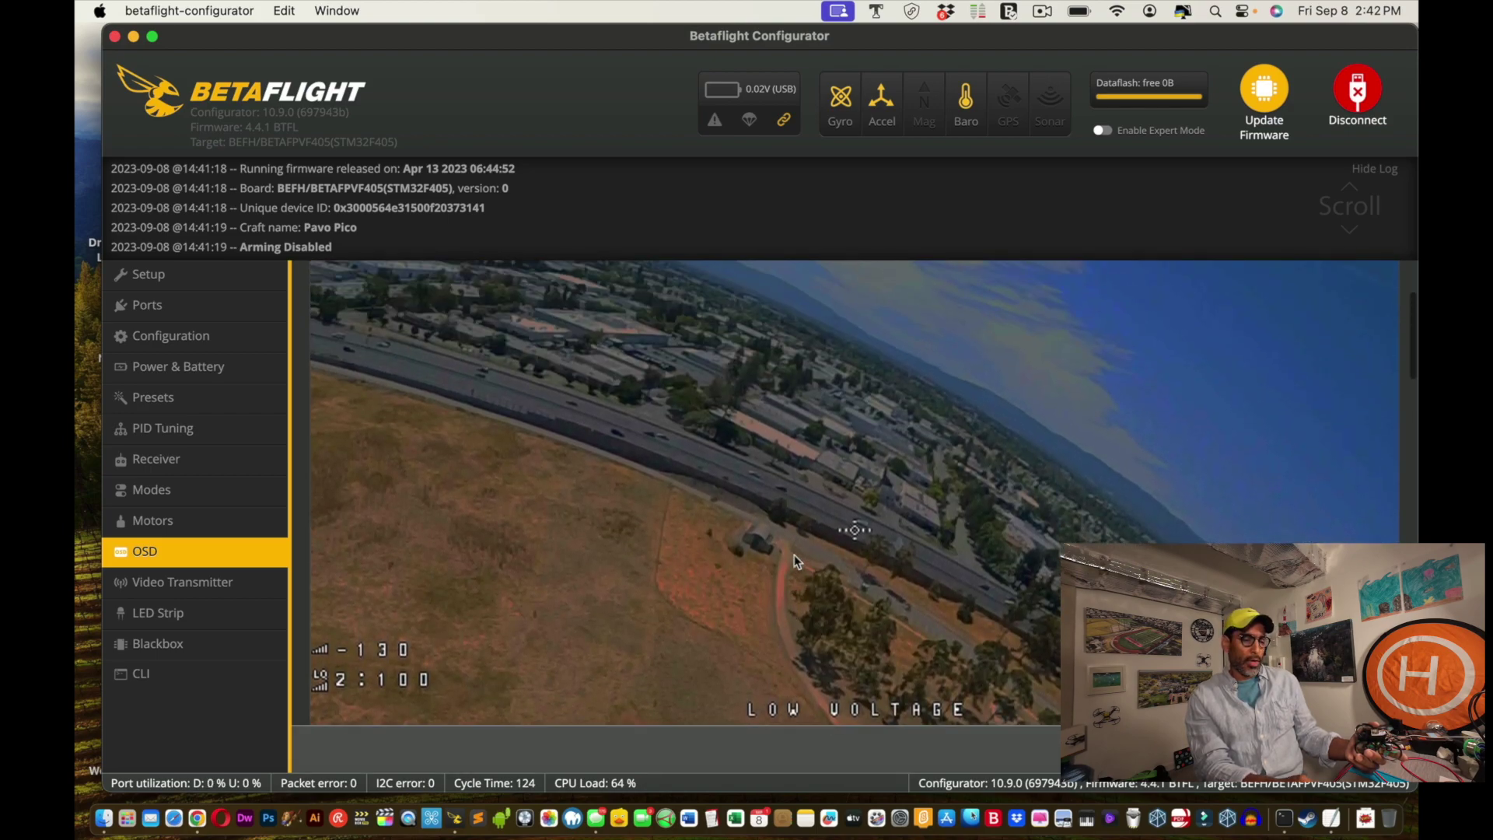
scroll(795, 555, down, 2)
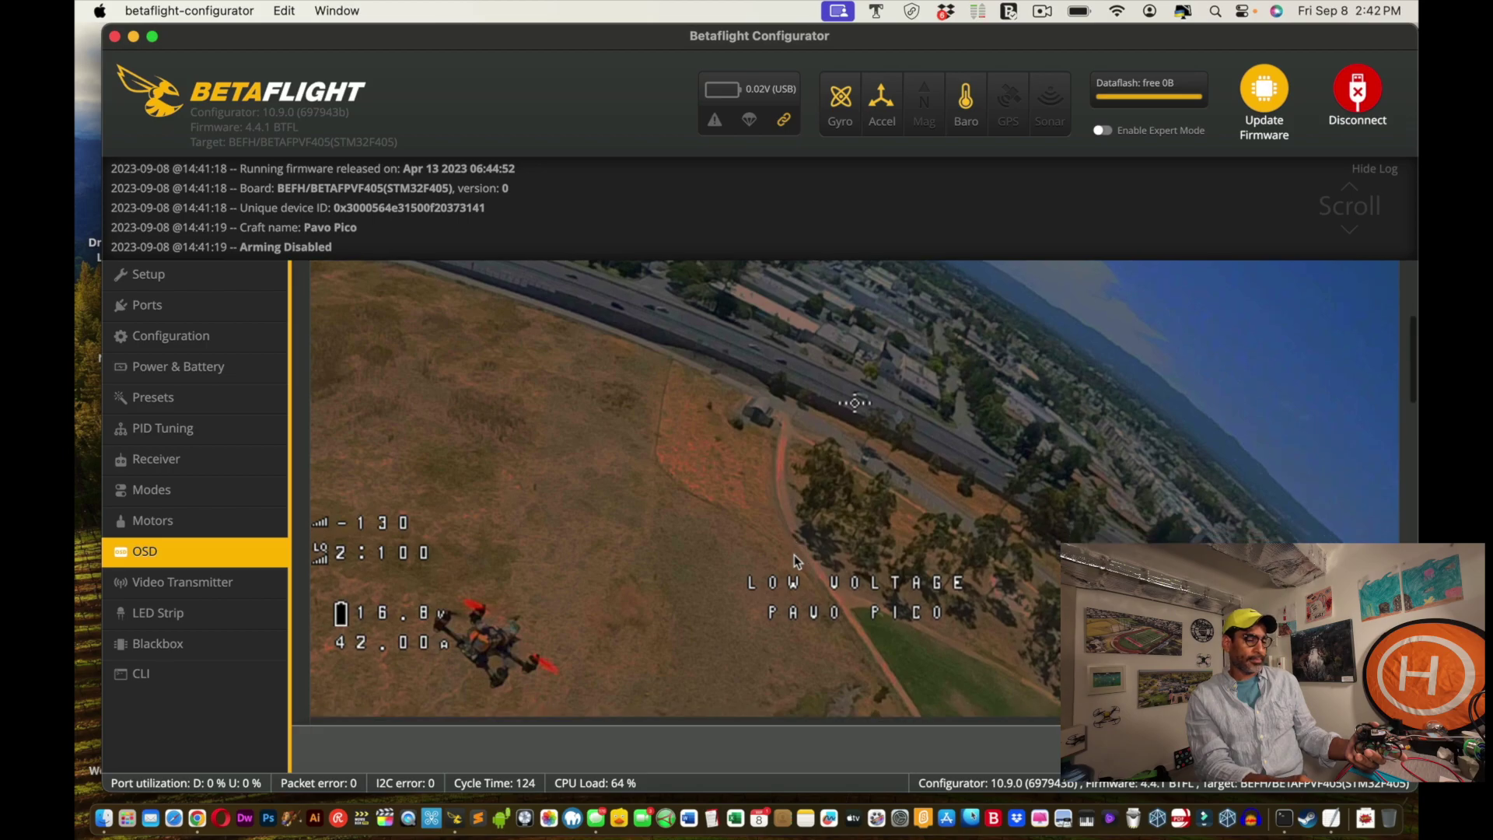
scroll(795, 554, up, 1)
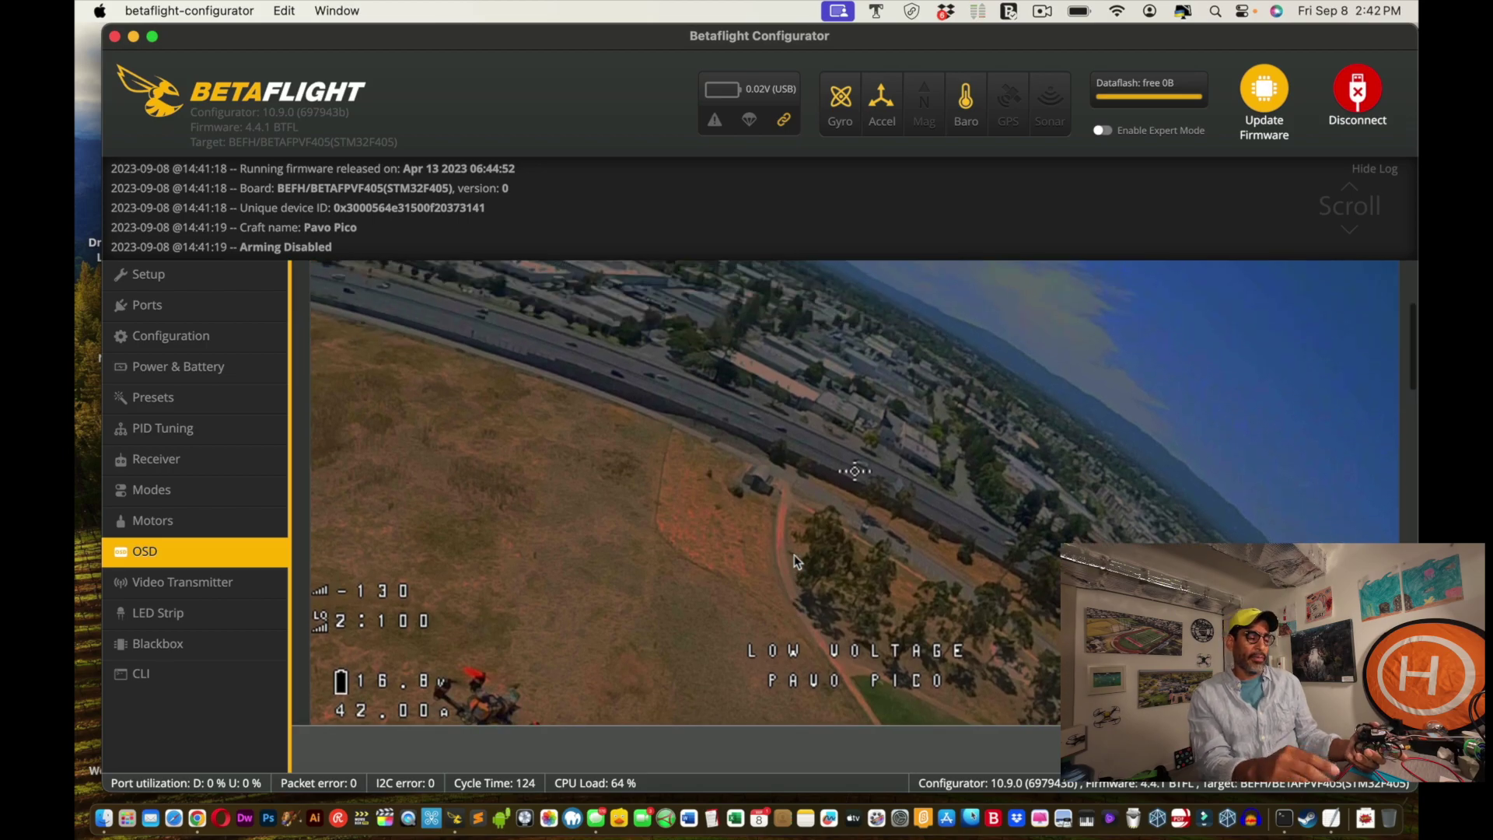
scroll(790, 557, up, 4)
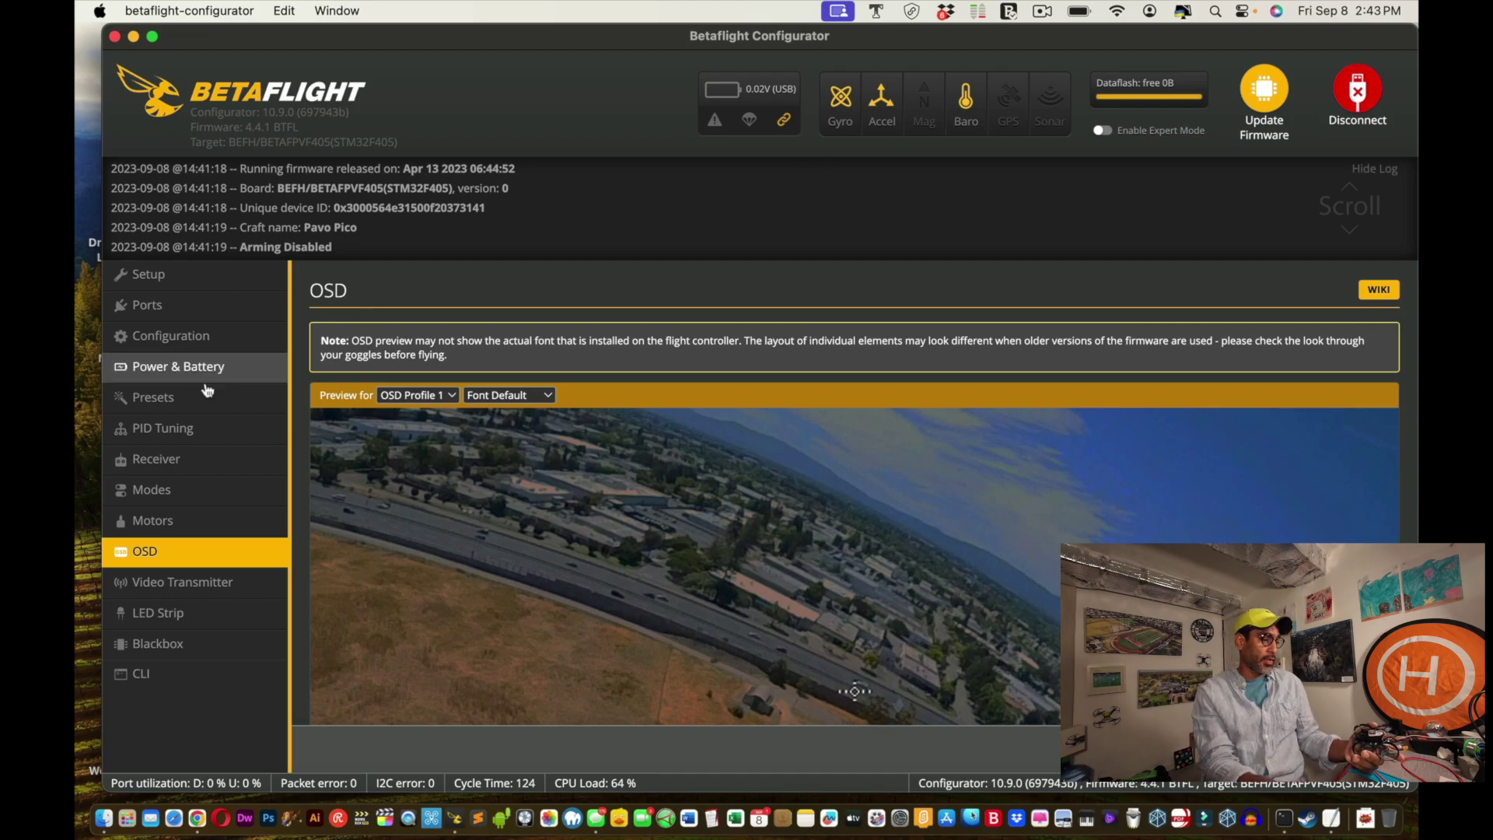
click(185, 339)
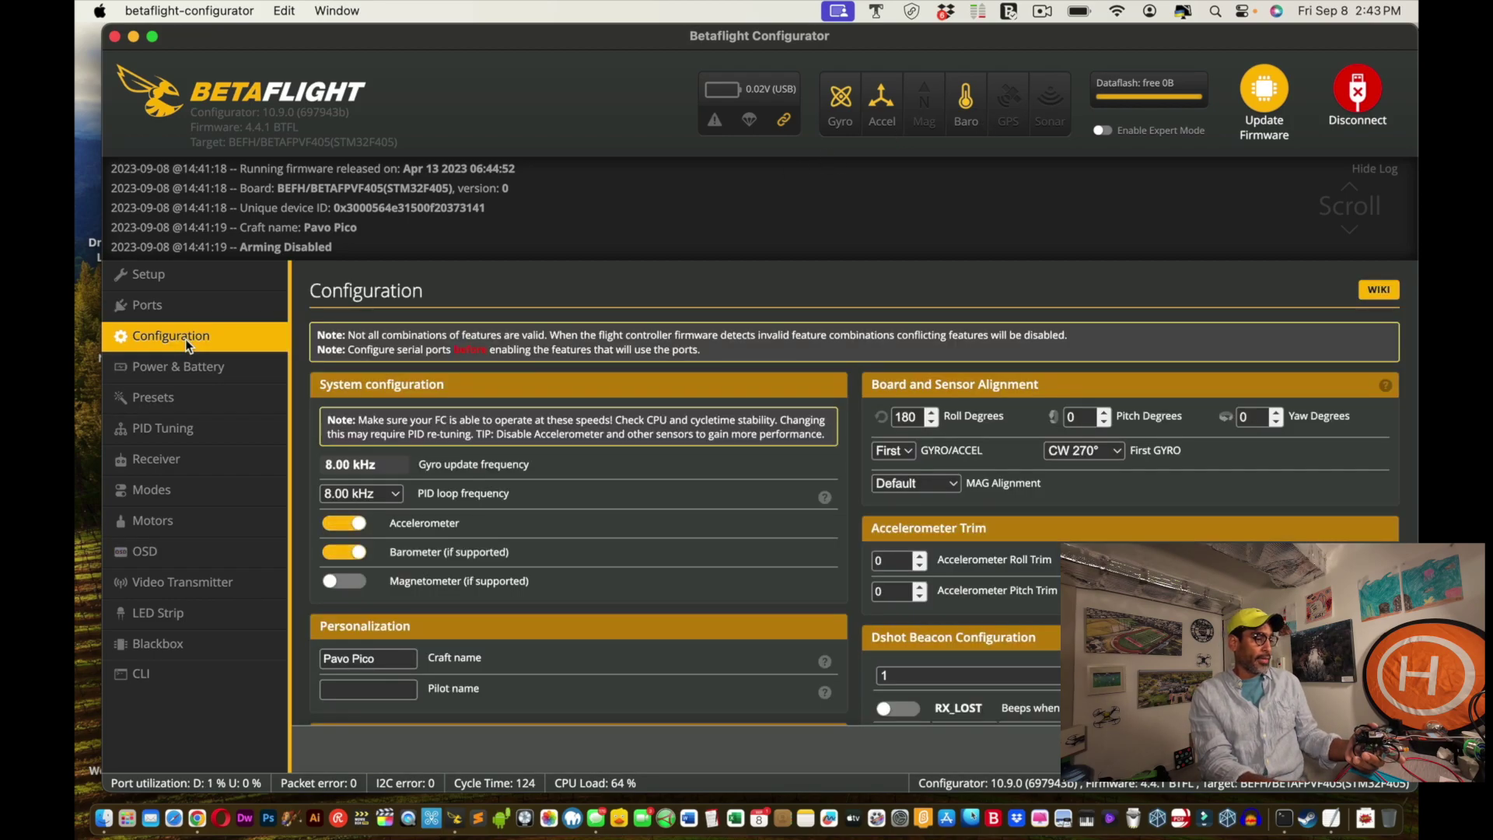
click(146, 311)
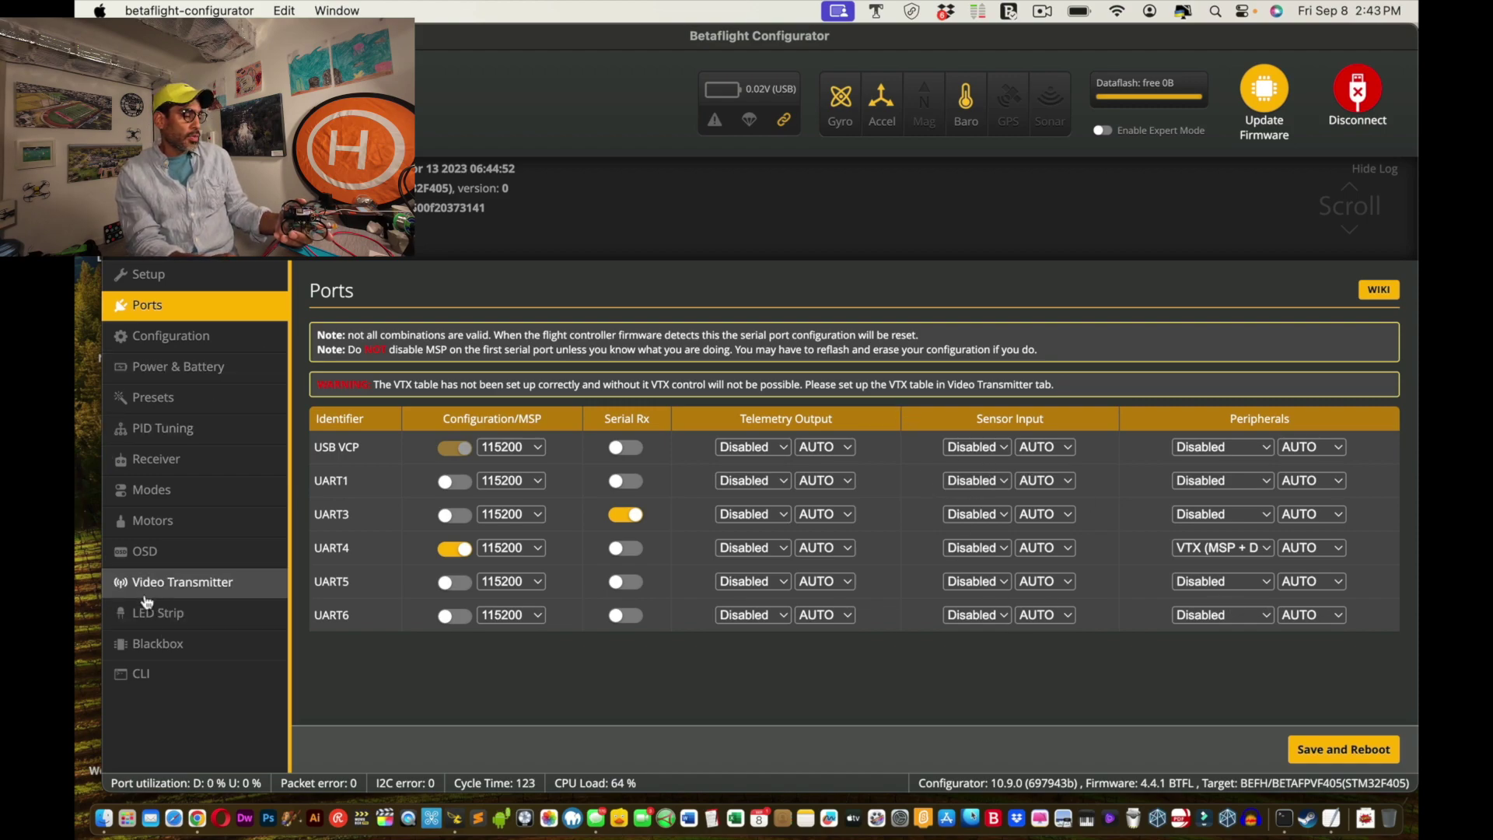
Paste the saved settings dump into the CLI, run it, and reconnect after the reboot
click(144, 675)
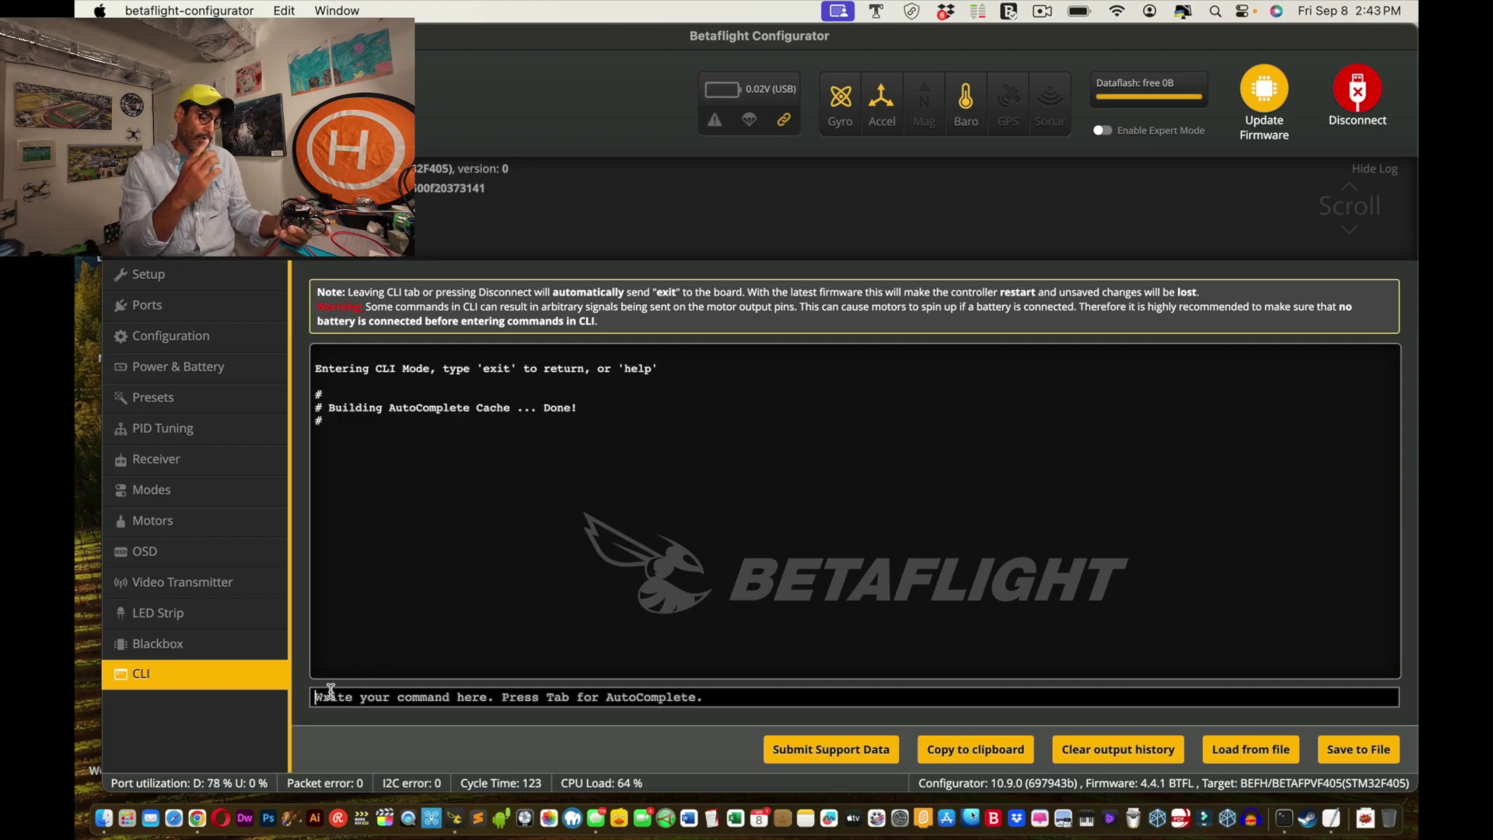
key(super+v)
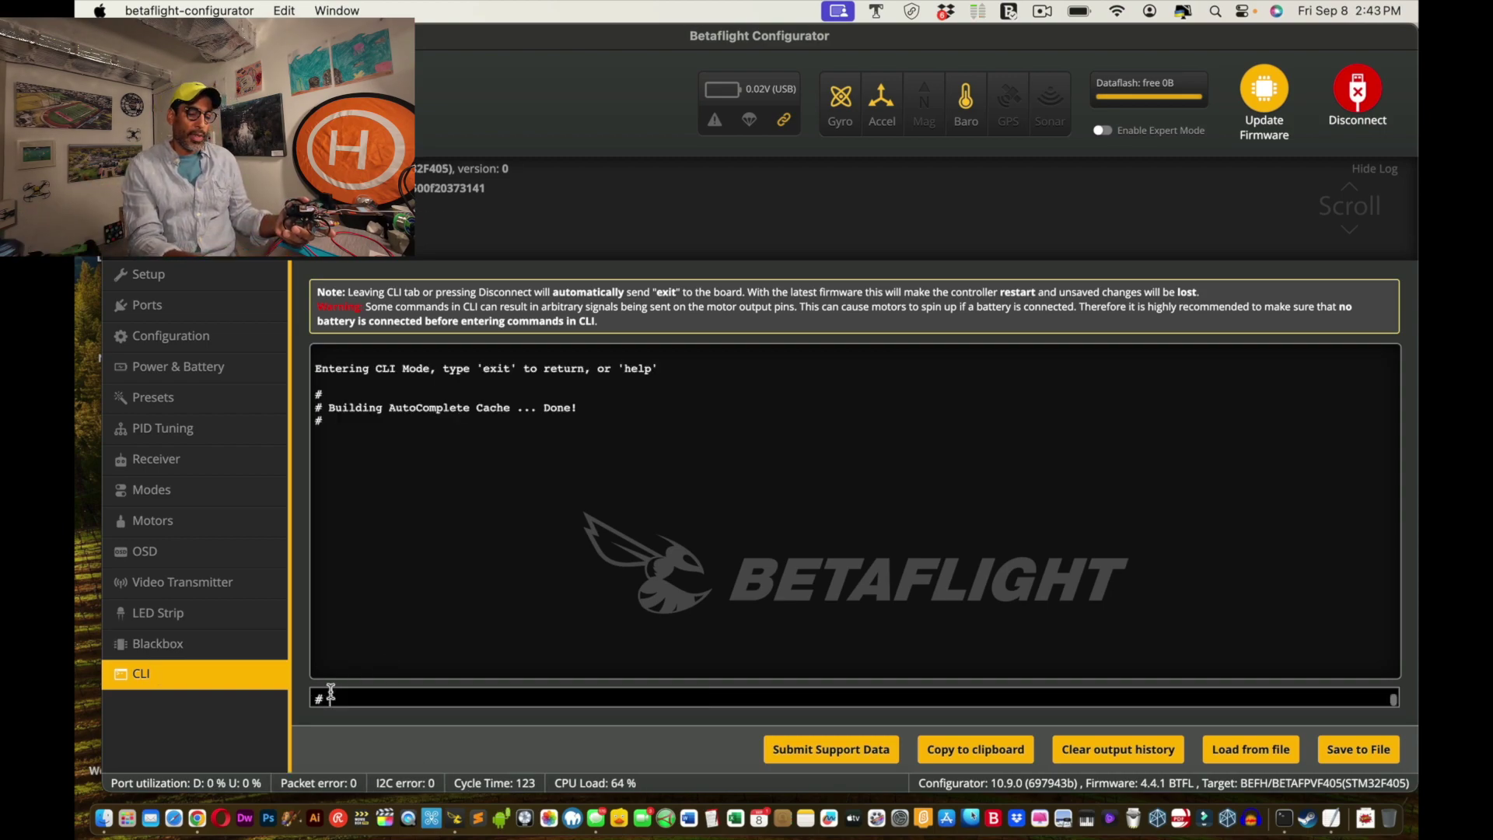
key(Return)
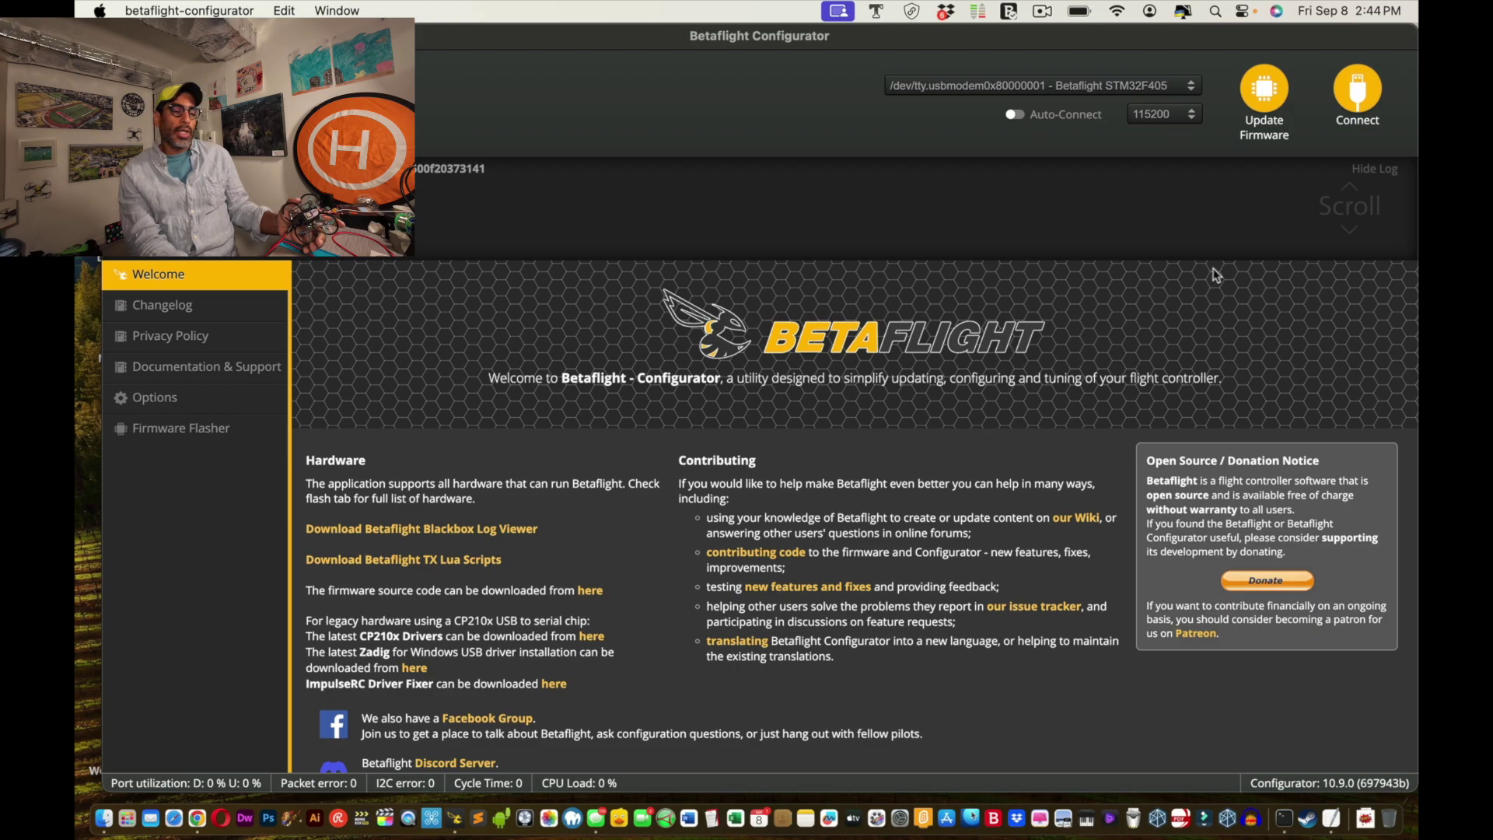
click(1357, 97)
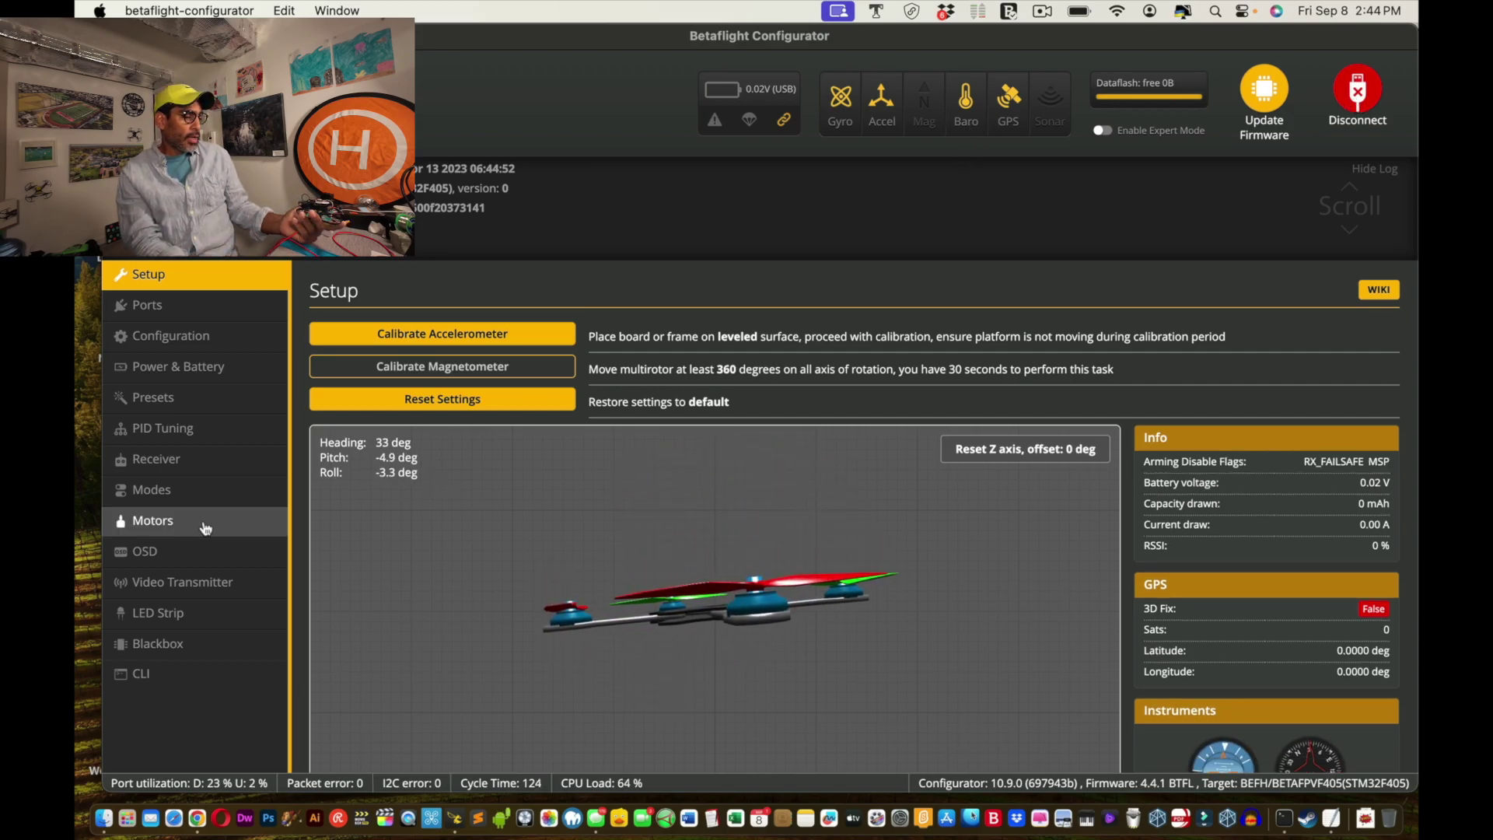
Review the restored Configuration, Power & Battery, Presets, PID Tuning, Receiver and Modes pages
click(147, 326)
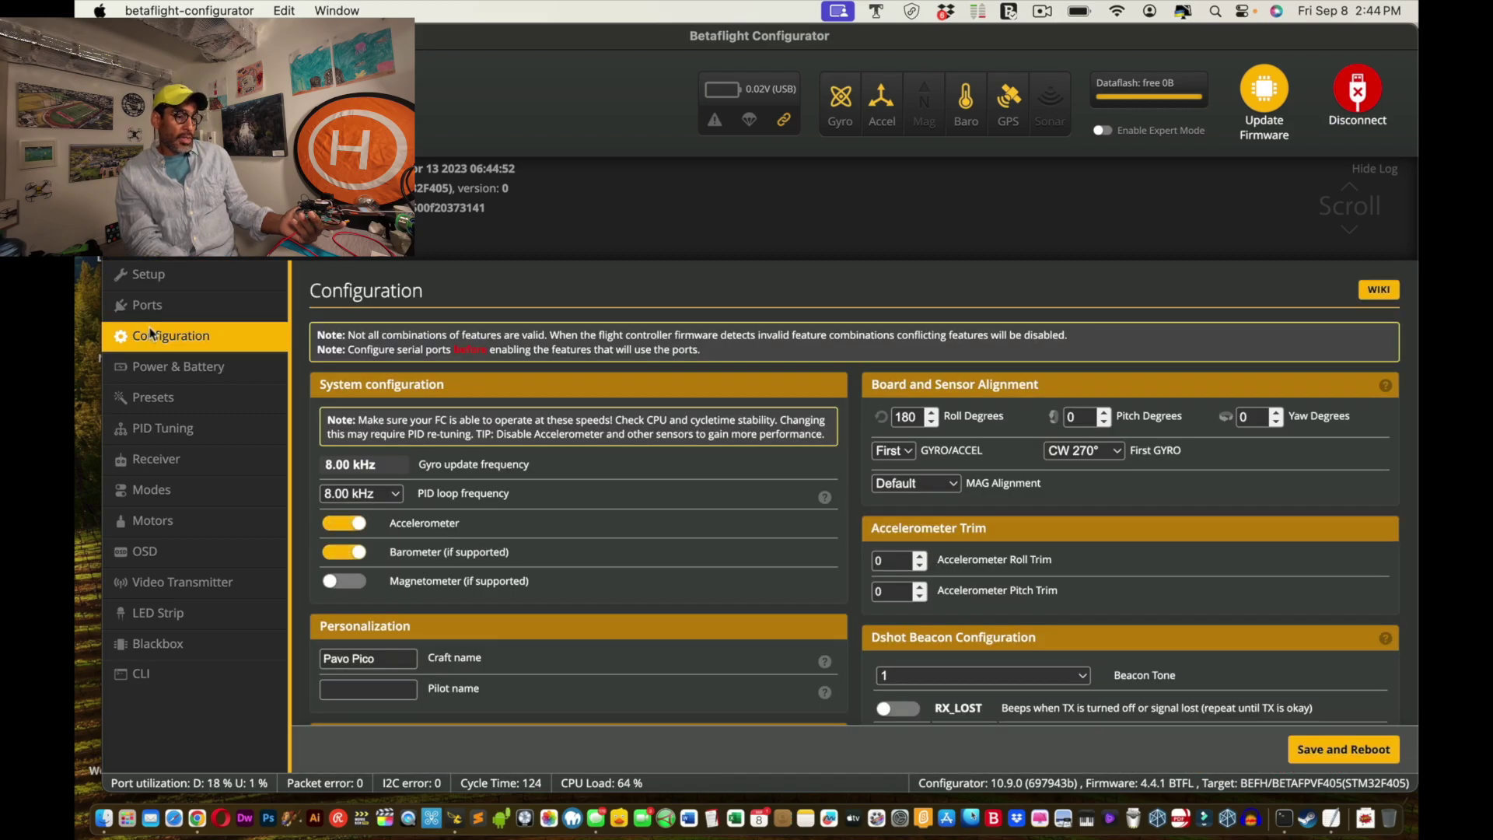
click(152, 367)
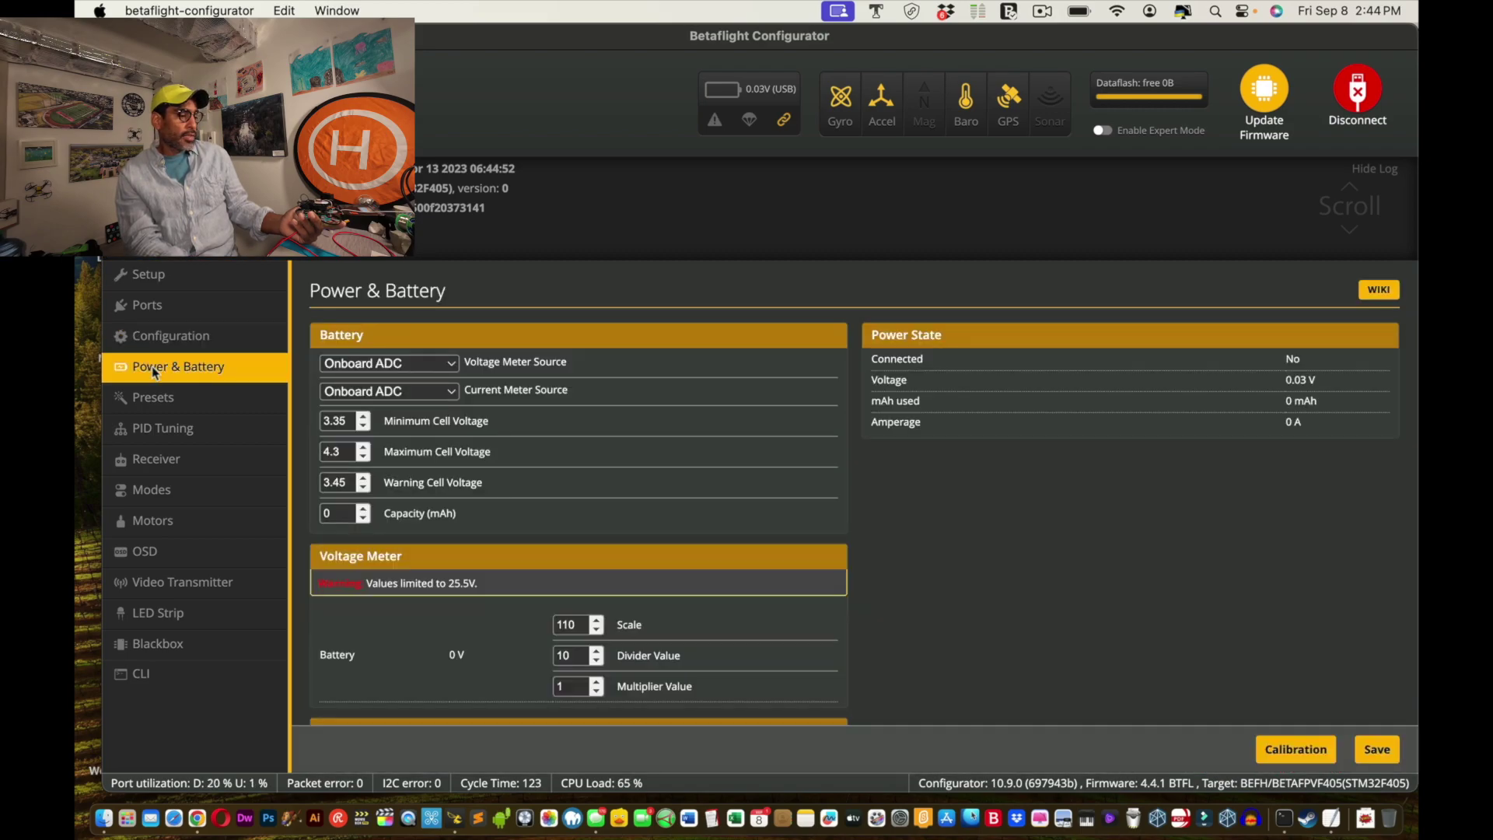
click(155, 404)
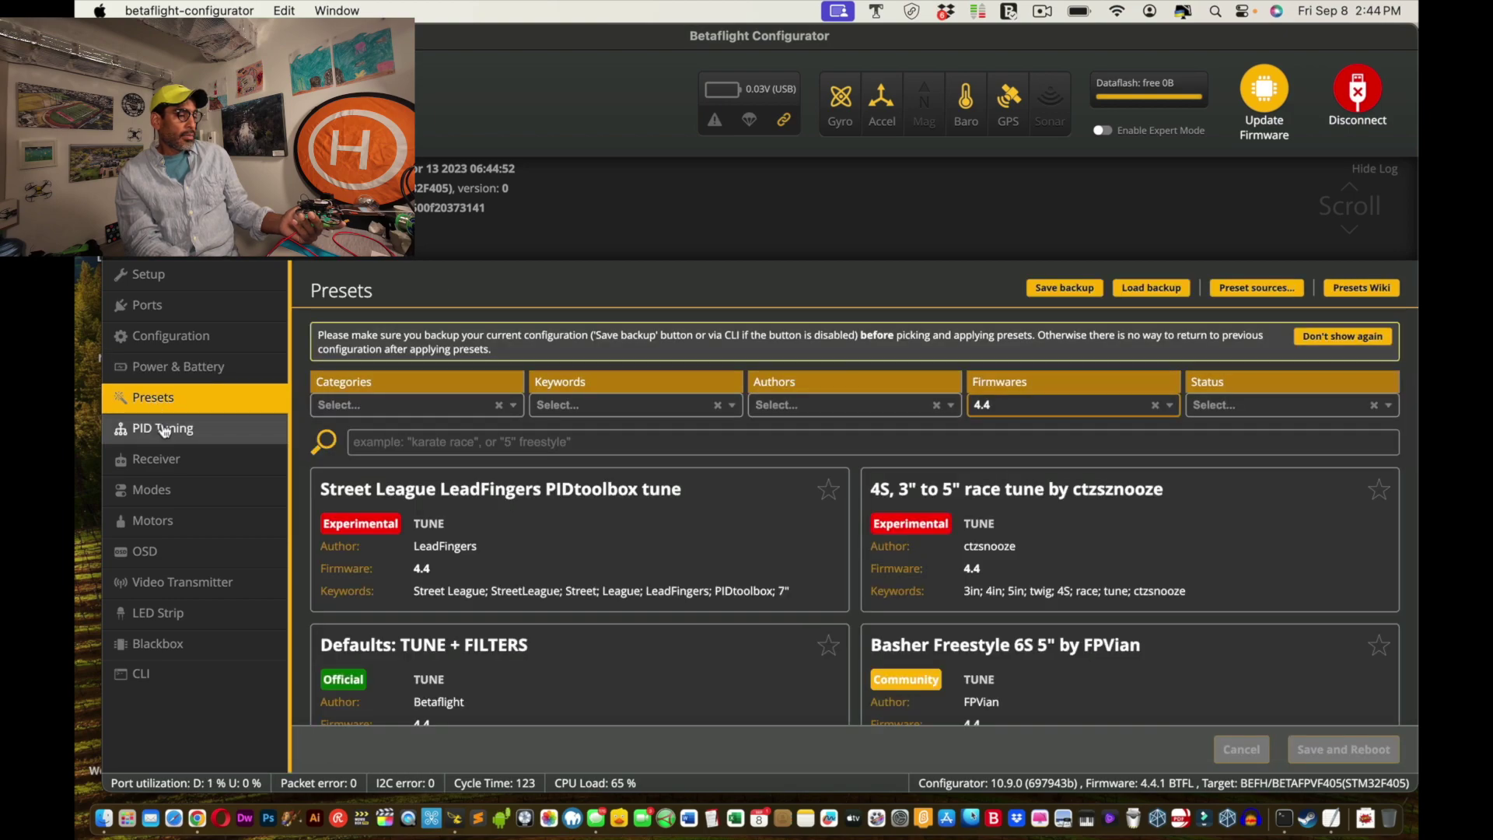
click(164, 430)
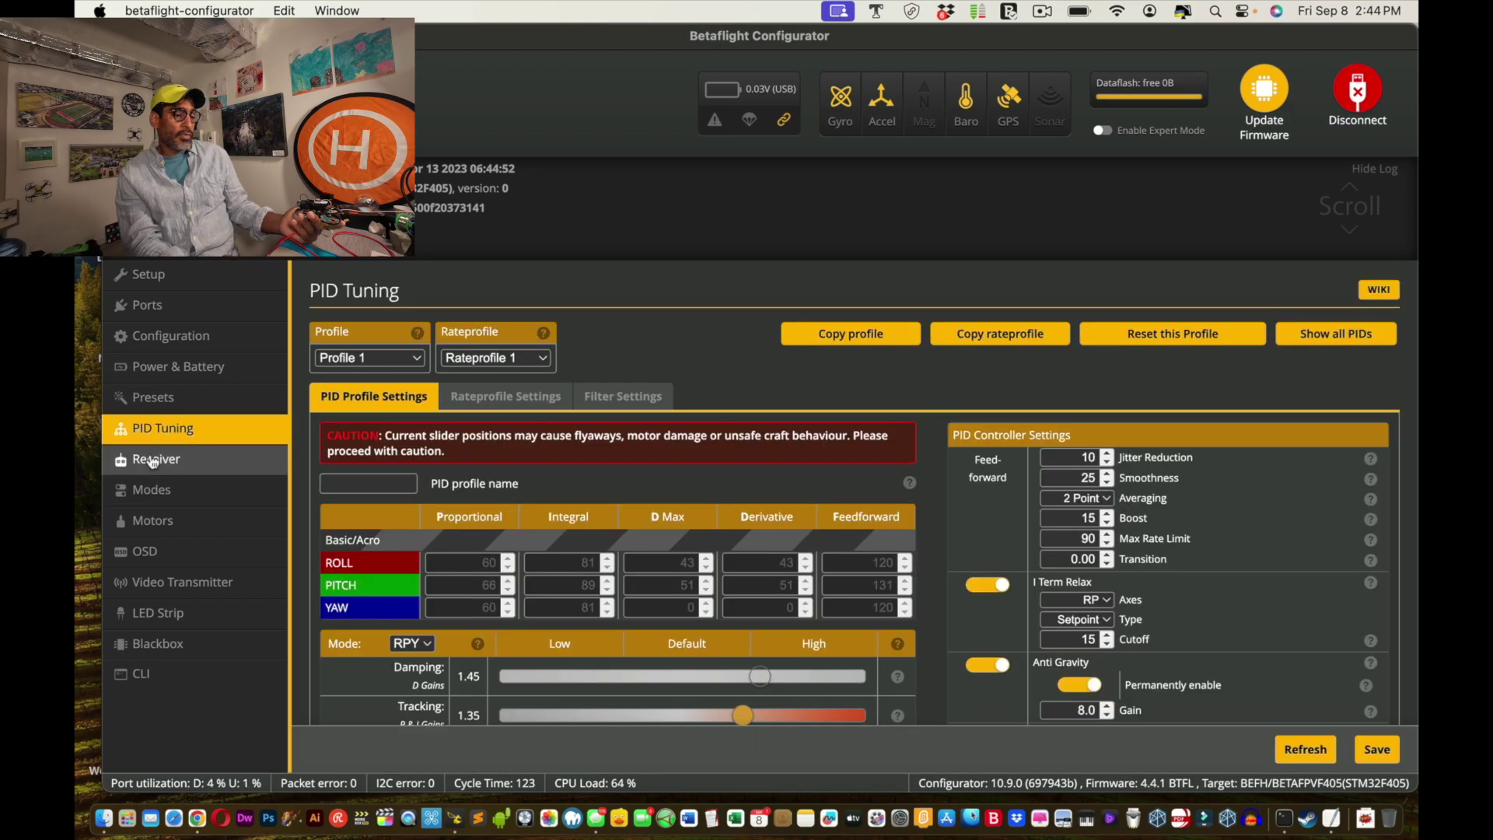
click(153, 461)
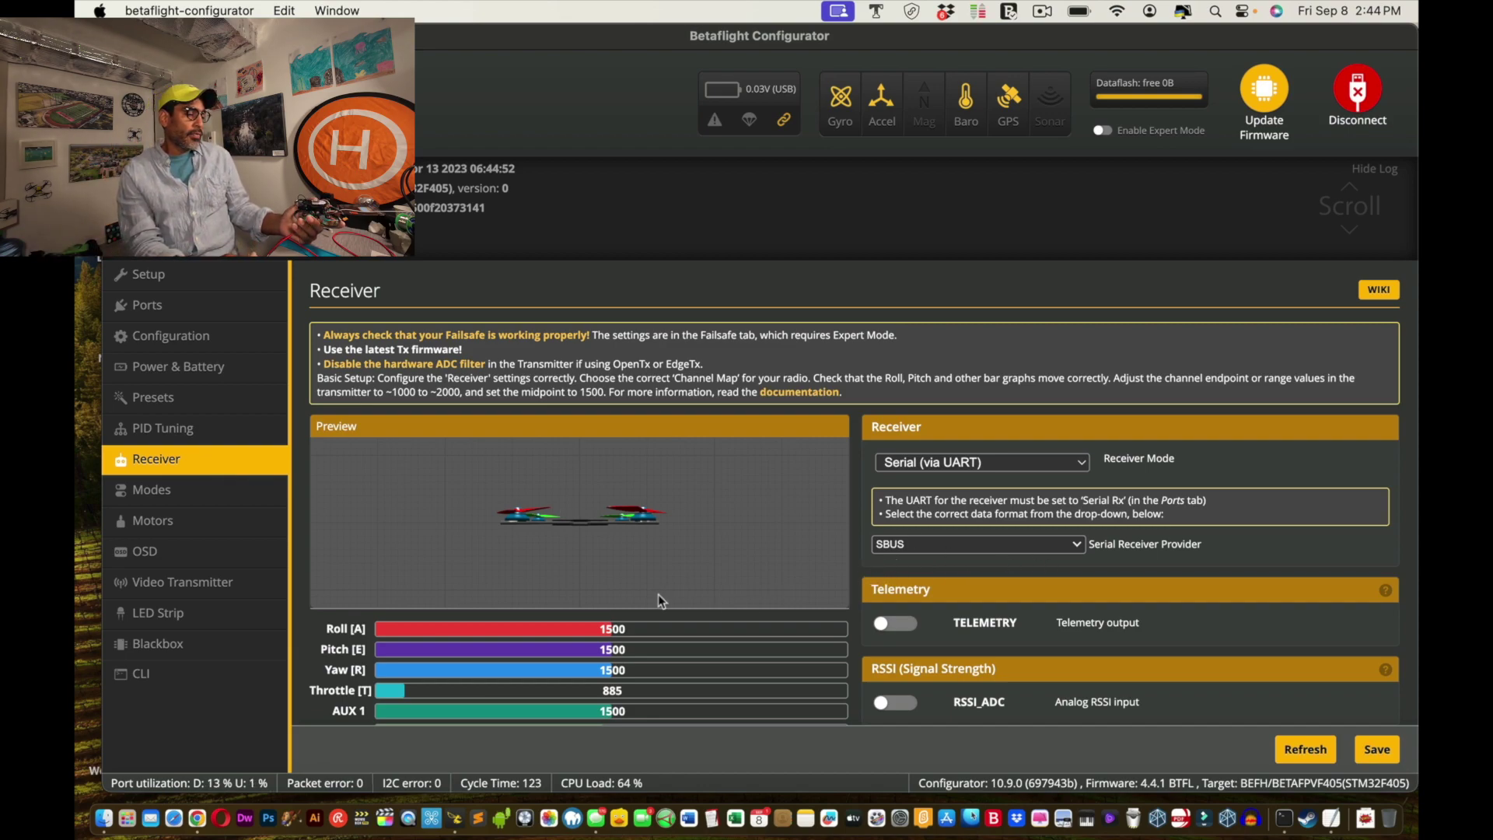
click(196, 490)
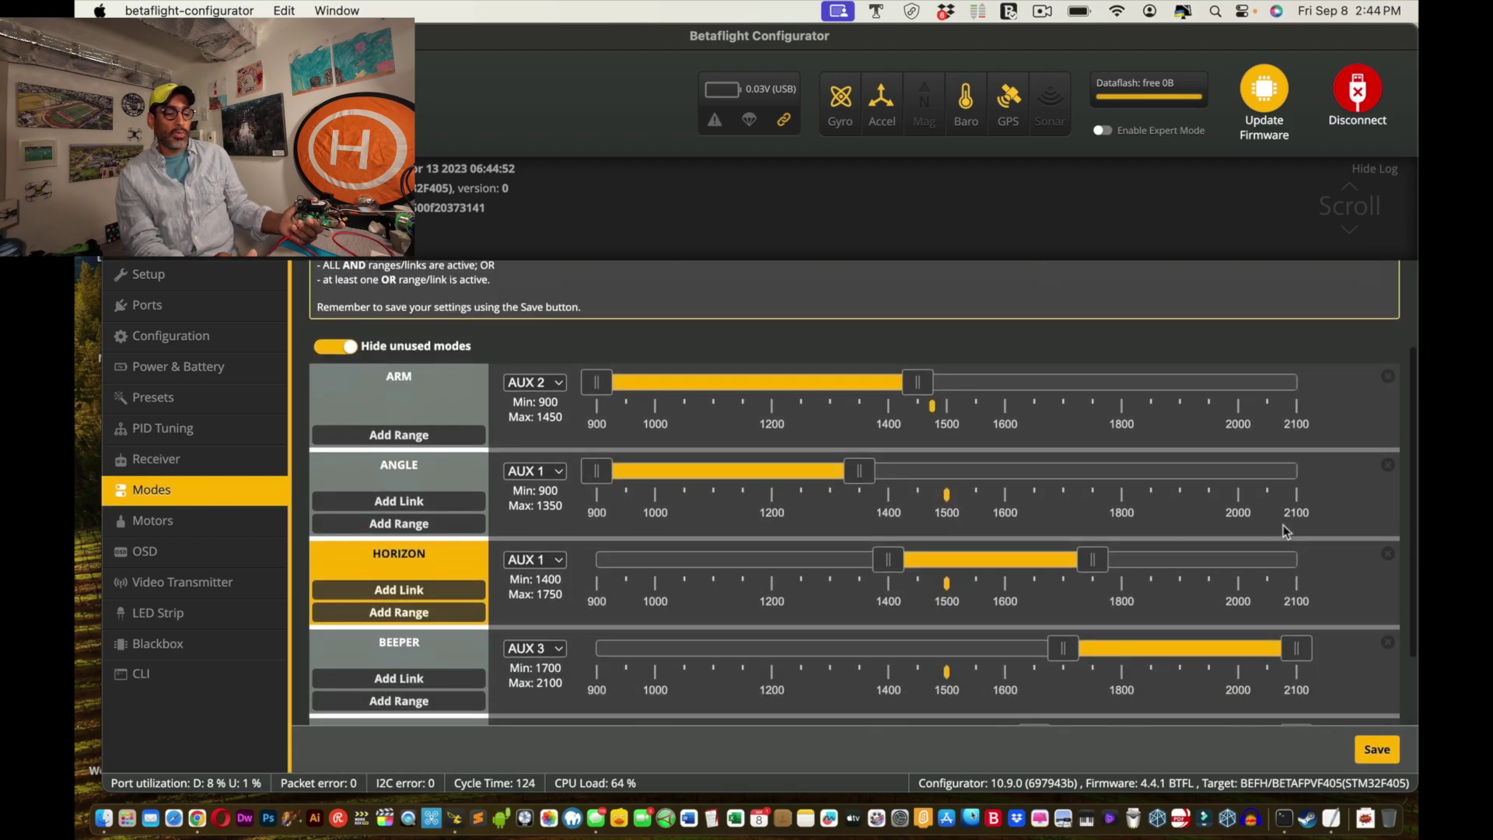
Check the restored mode ranges, Motors and OSD, ending on Video Transmitter with VTX type MSP
scroll(1286, 531, down, 3)
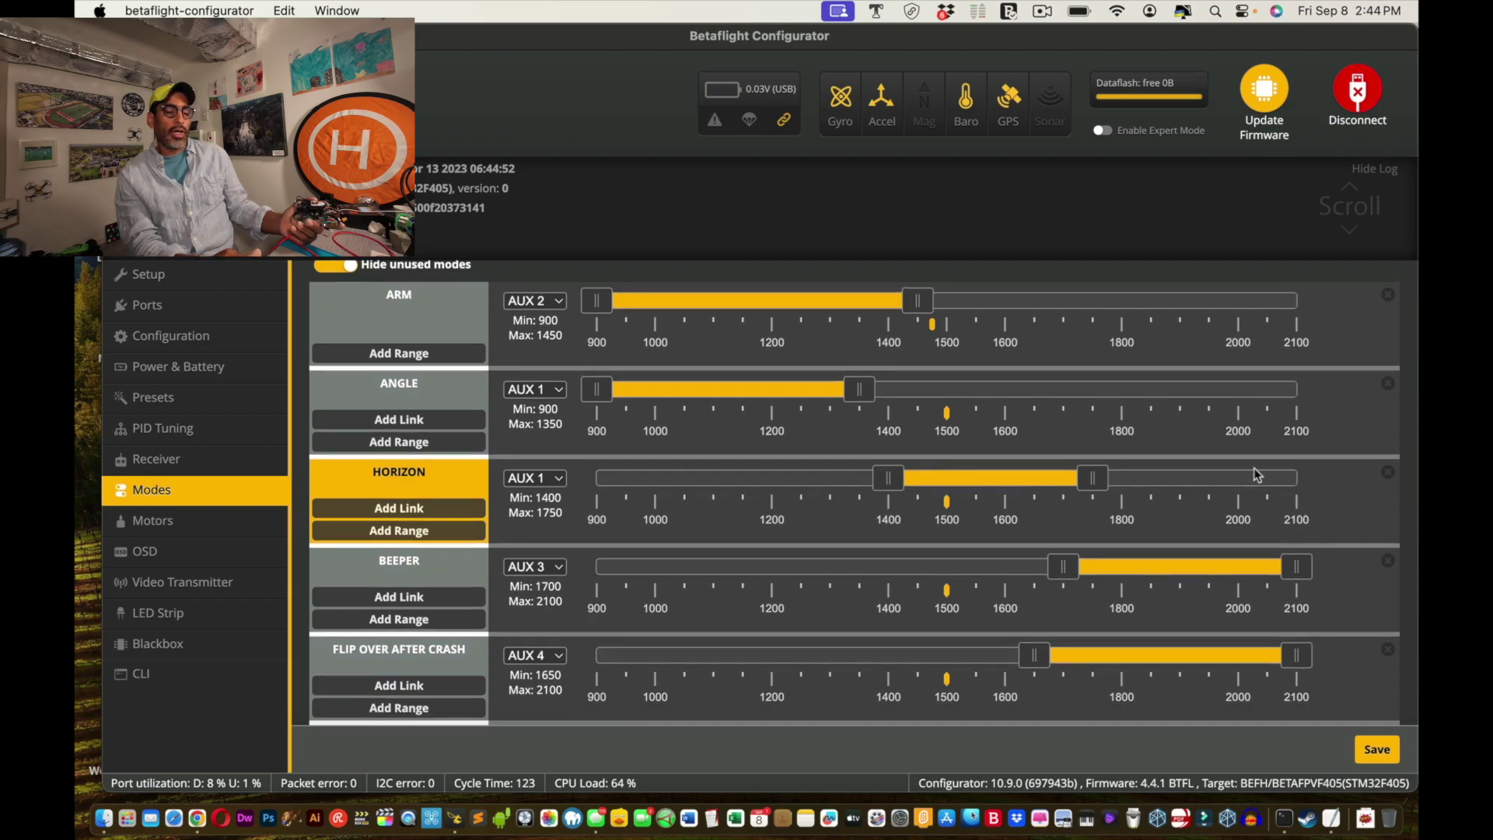
scroll(1257, 474, down, 1)
scroll(1257, 474, up, 5)
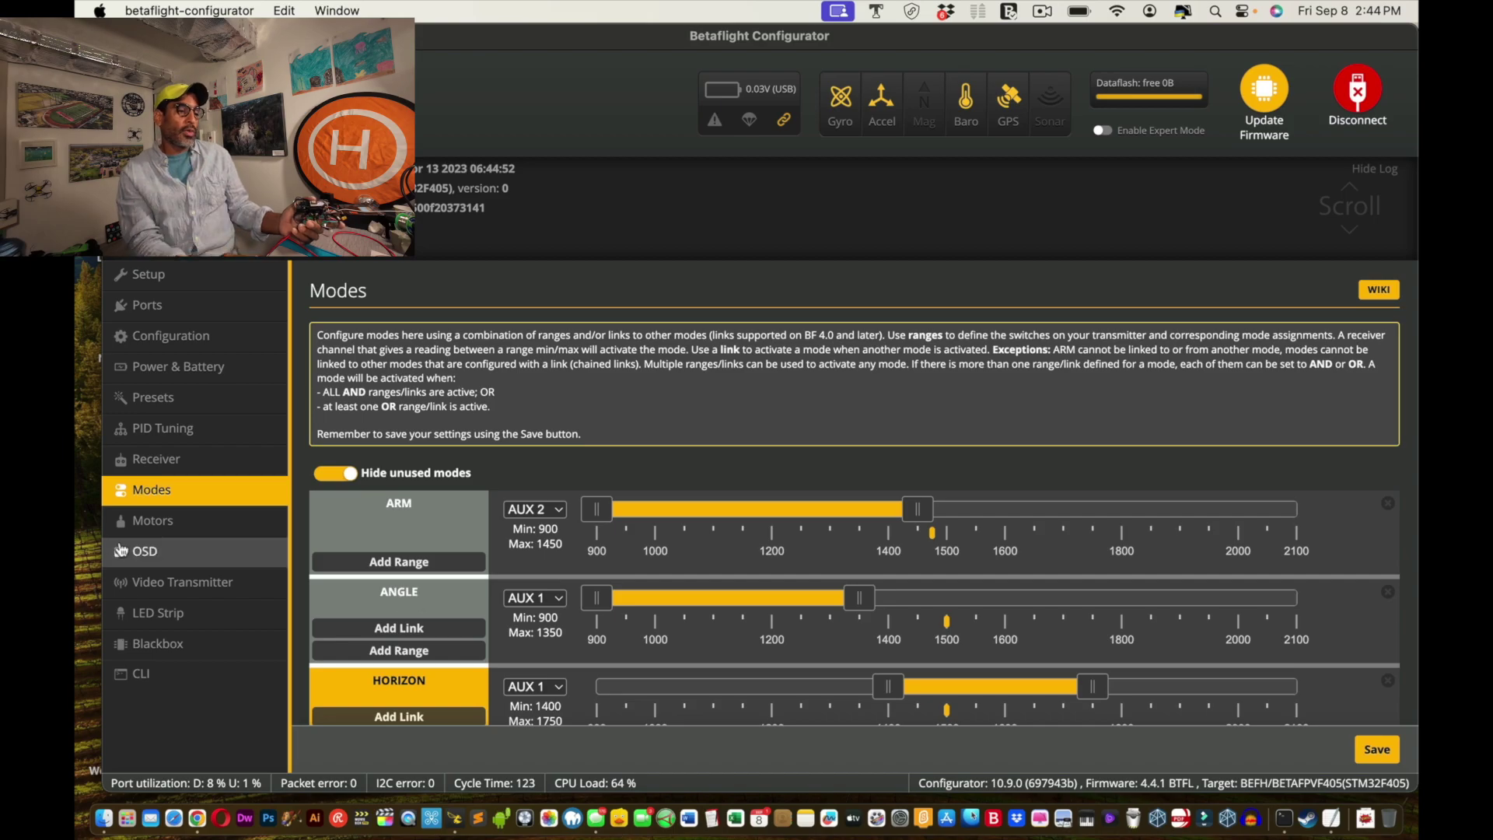
click(146, 532)
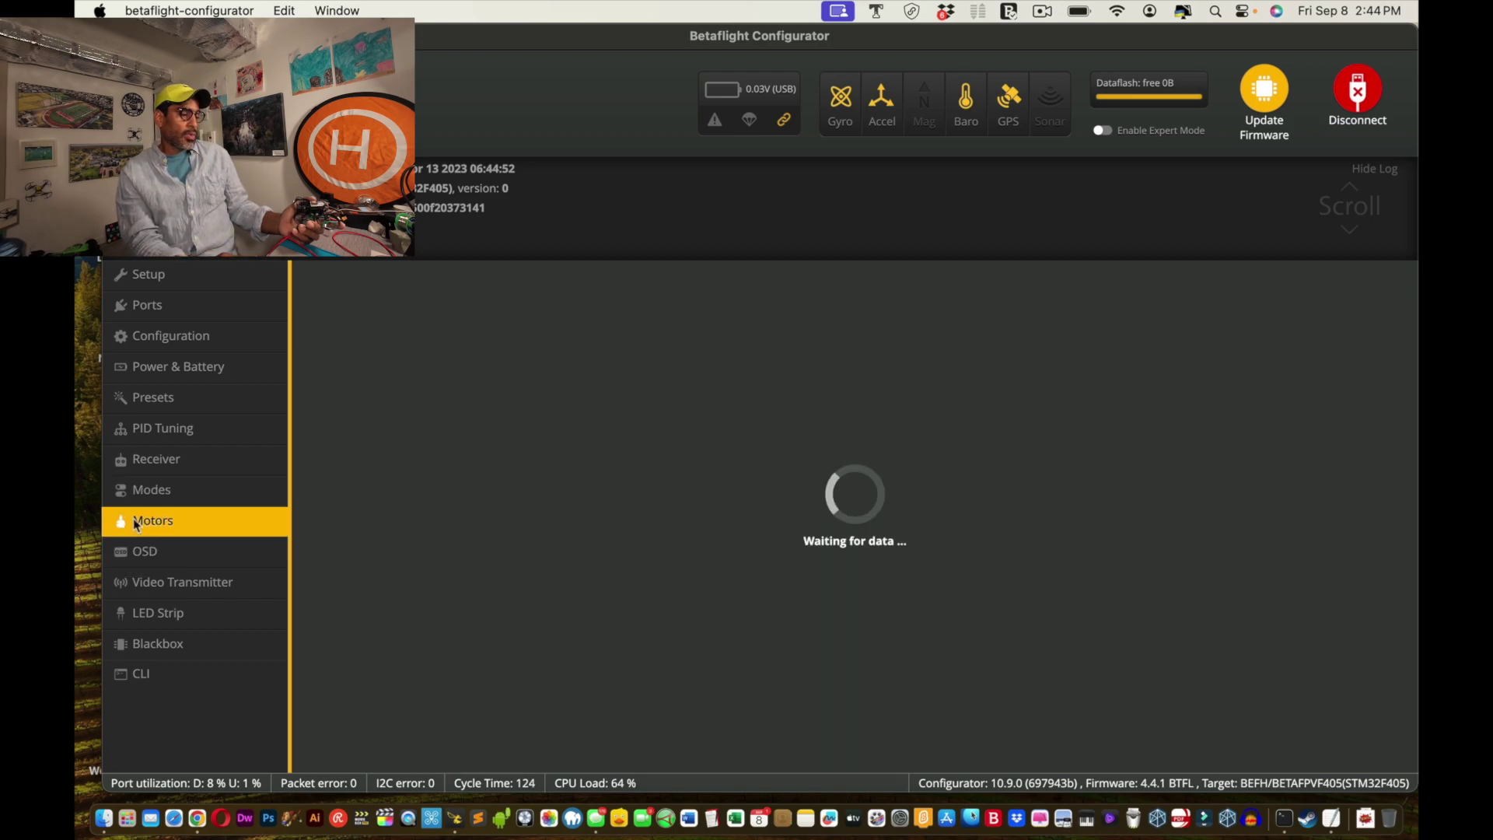
click(144, 550)
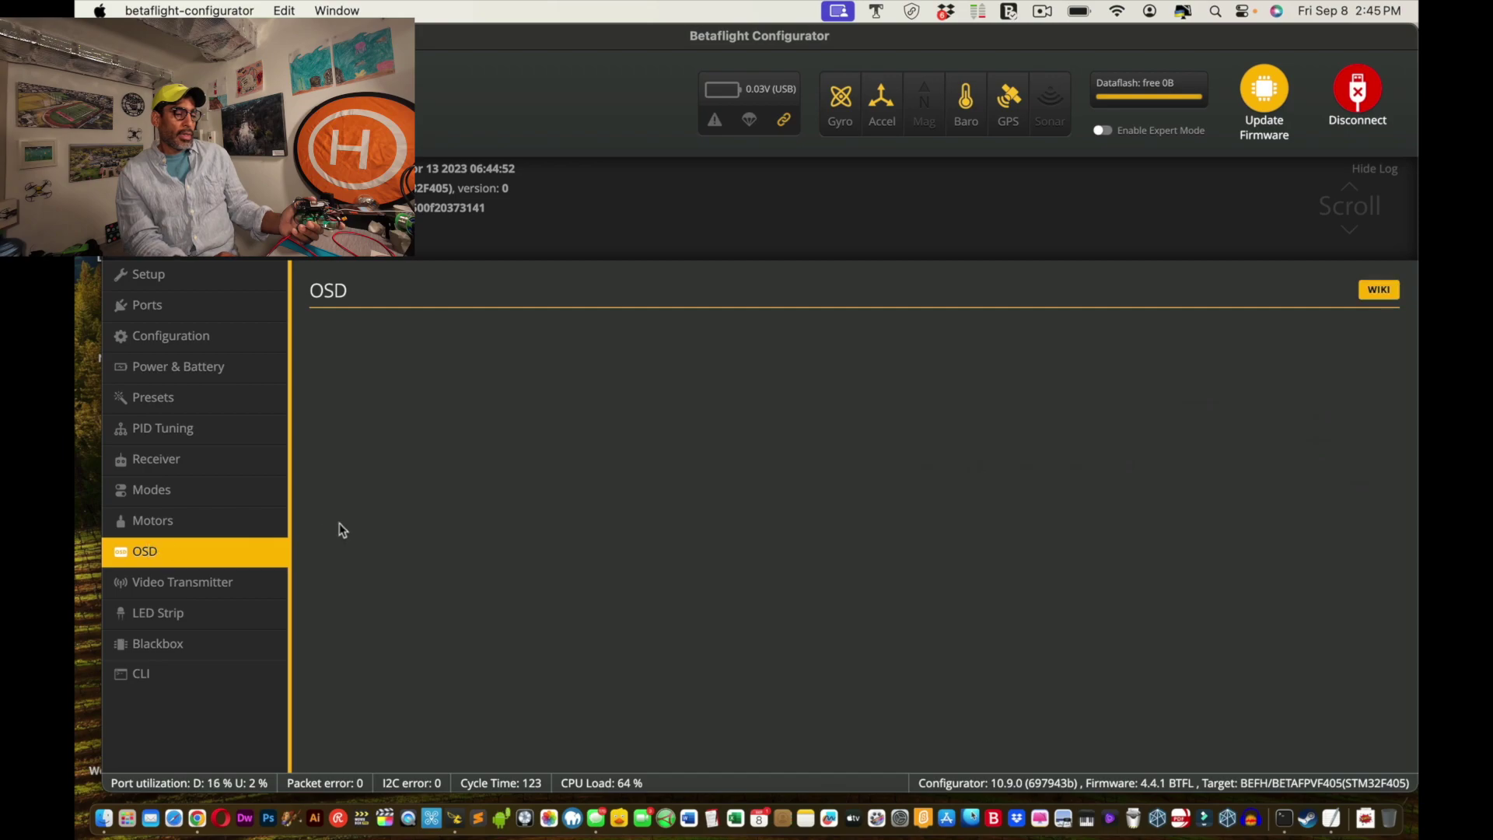
scroll(686, 490, down, 5)
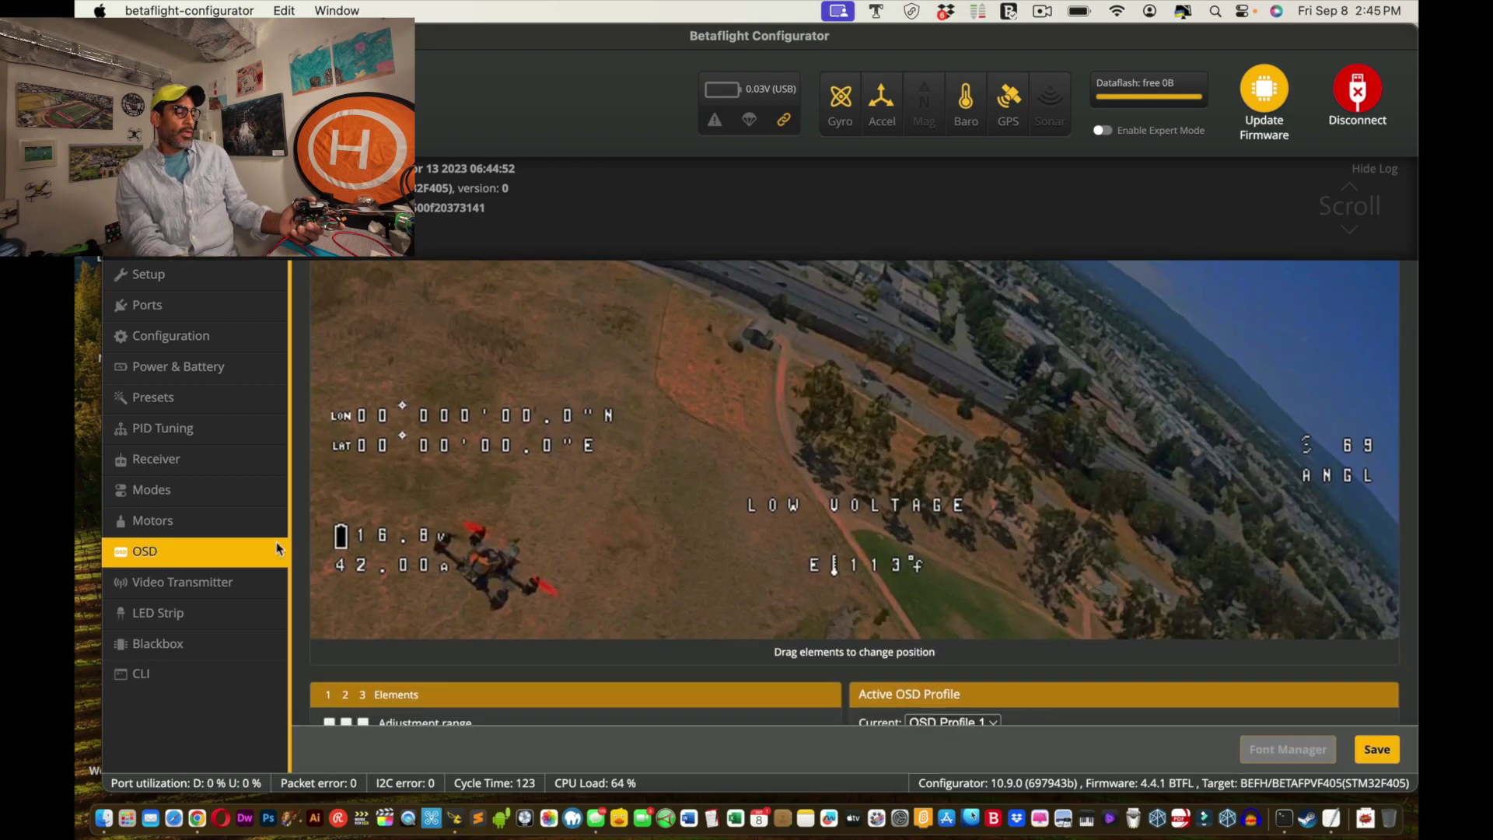
click(184, 583)
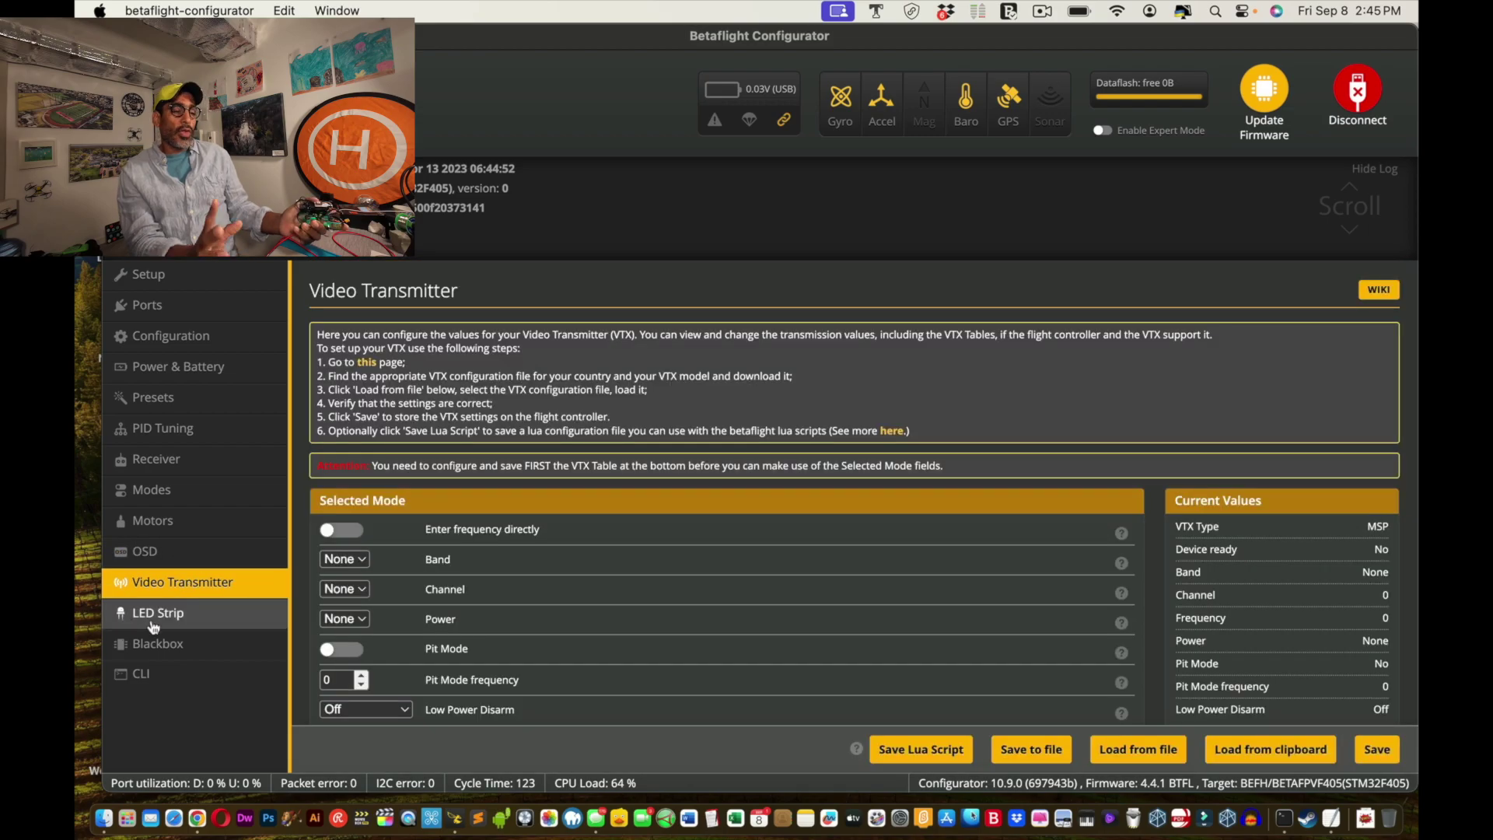